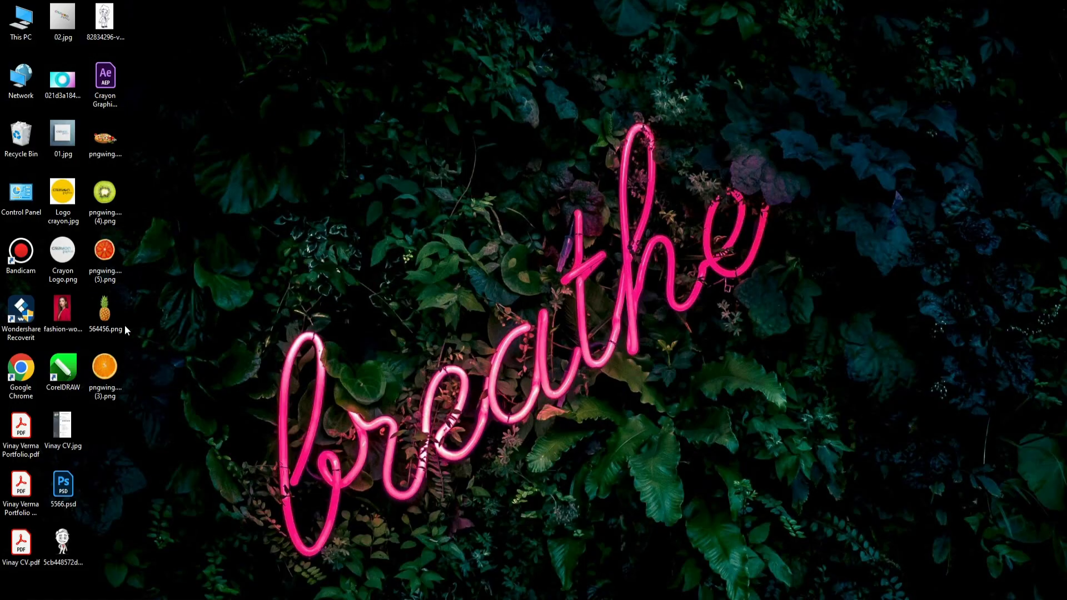
# Place 564456.png from the desktop into the blank canvas in Photoshop, scale it to about 11.92% and centre it near X 960, Y 570 px
pyautogui.moveTo(125, 328); pyautogui.dragTo(250, 344)
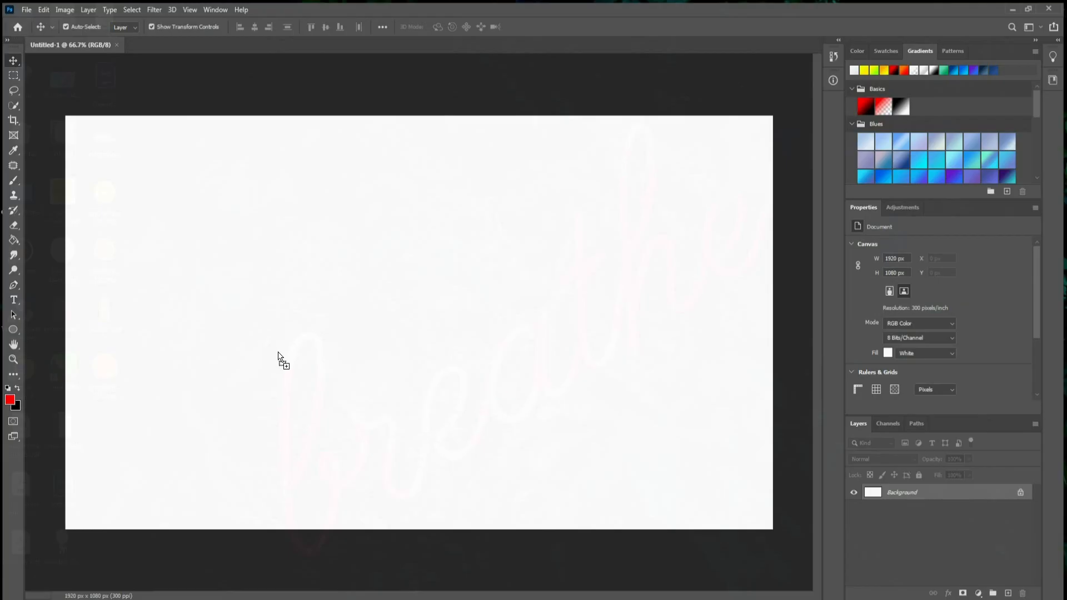
pyautogui.moveTo(278, 358); pyautogui.dragTo(391, 355)
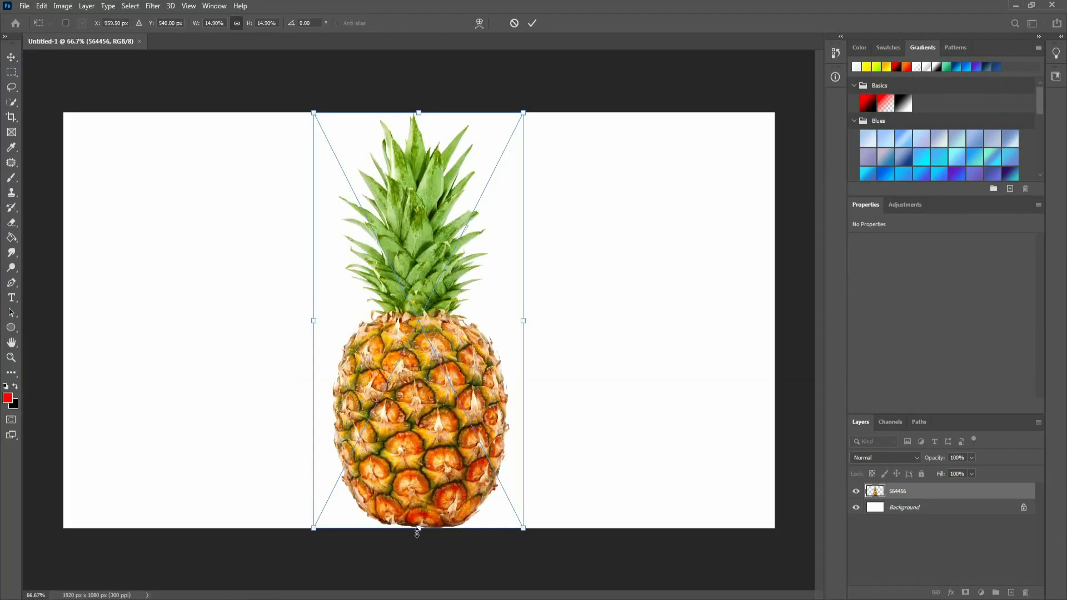
pyautogui.moveTo(418, 527); pyautogui.dragTo(443, 477)
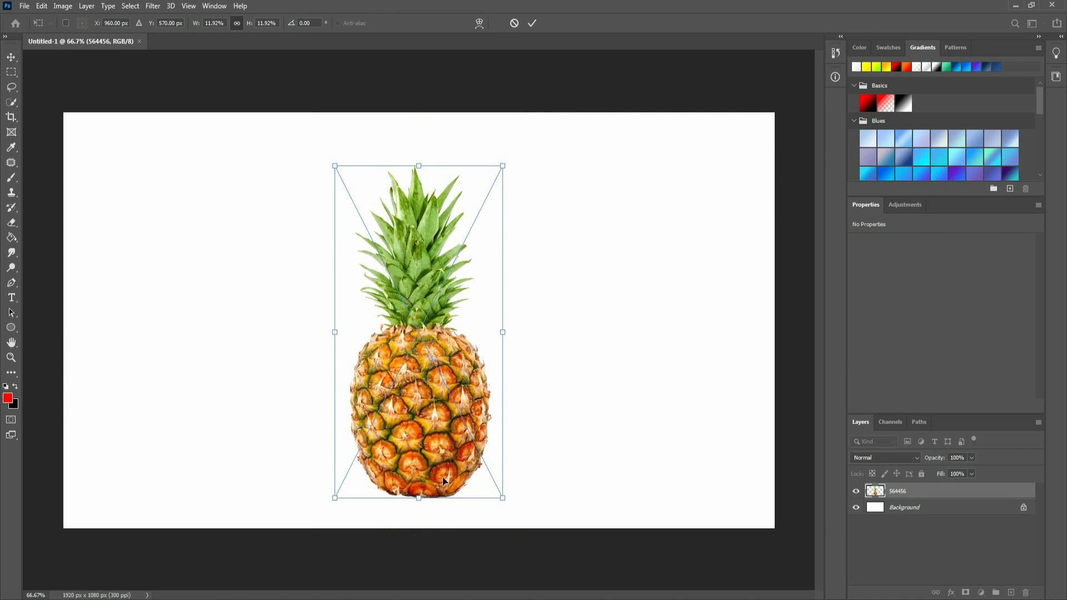
pyautogui.click(533, 24)
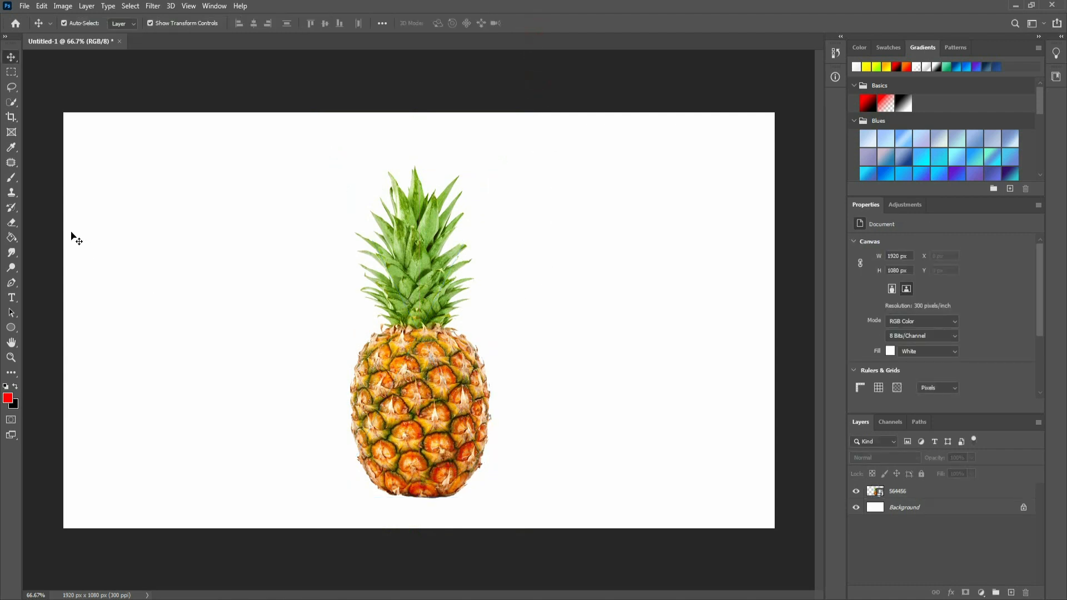
# Rename the placed 564456 layer as Pineapple
pyautogui.click(12, 284)
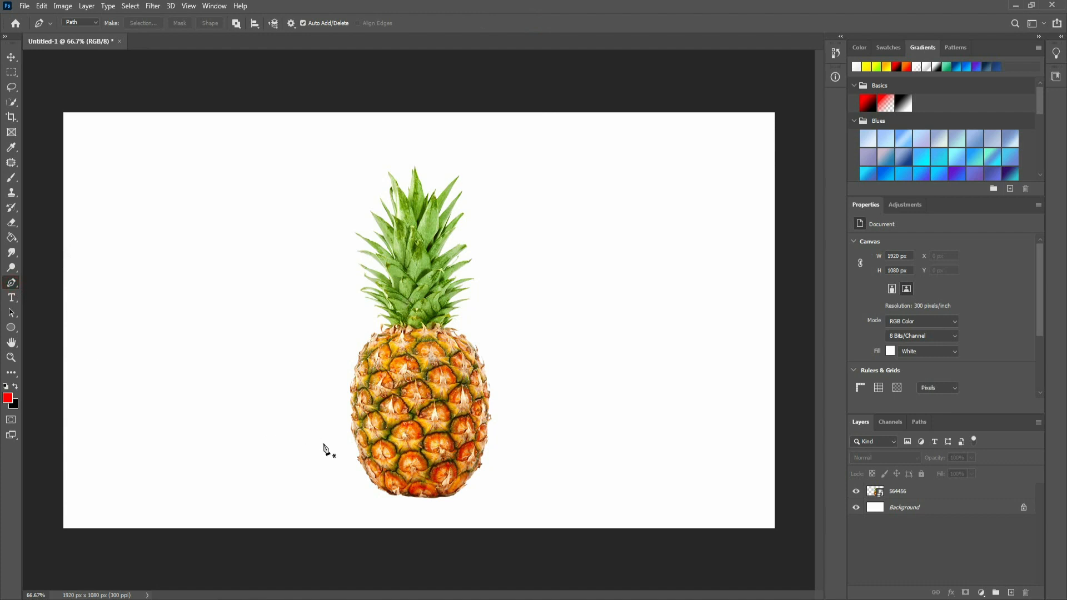
pyautogui.doubleClick(901, 492)
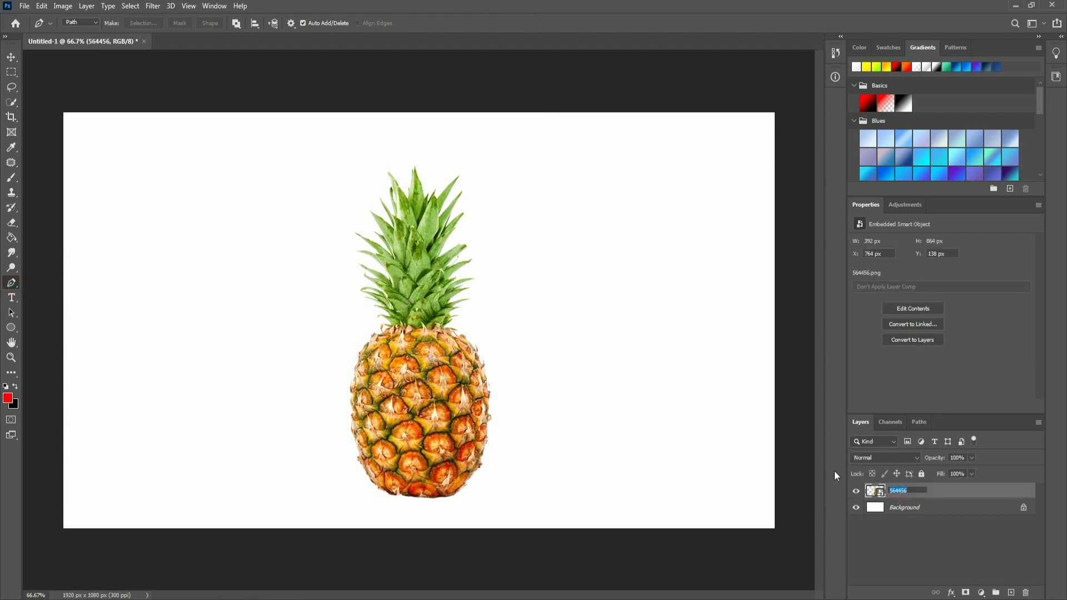
pyautogui.write('Pineapple')
pyautogui.press('Return')
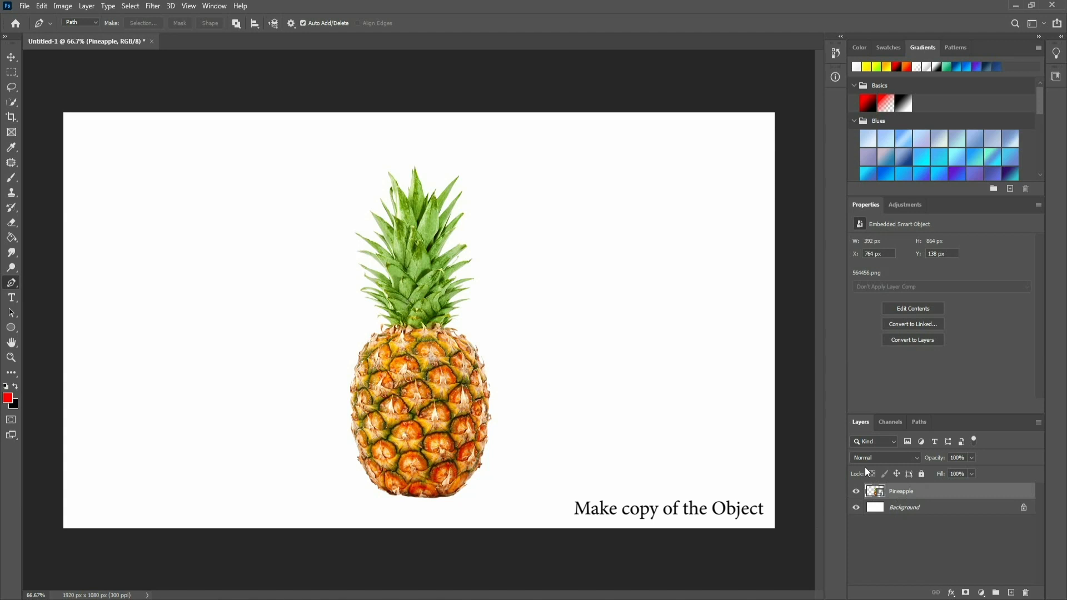
# Duplicate the Pineapple layer with the original hidden, and rasterize the copy
pyautogui.hotkey('ctrl', 'j')
pyautogui.click(856, 507)
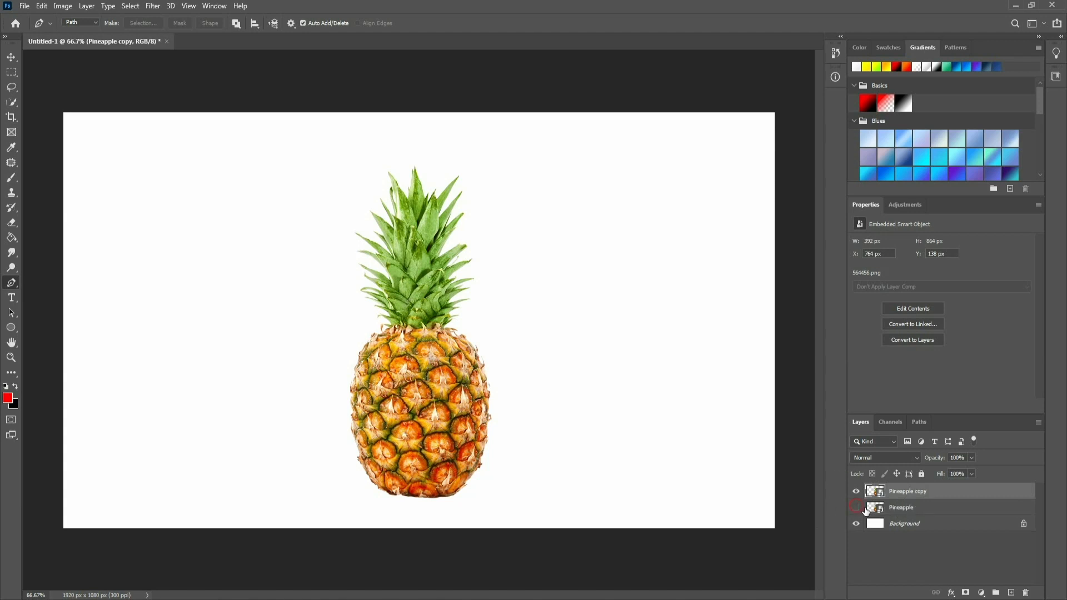
pyautogui.rightClick(887, 492)
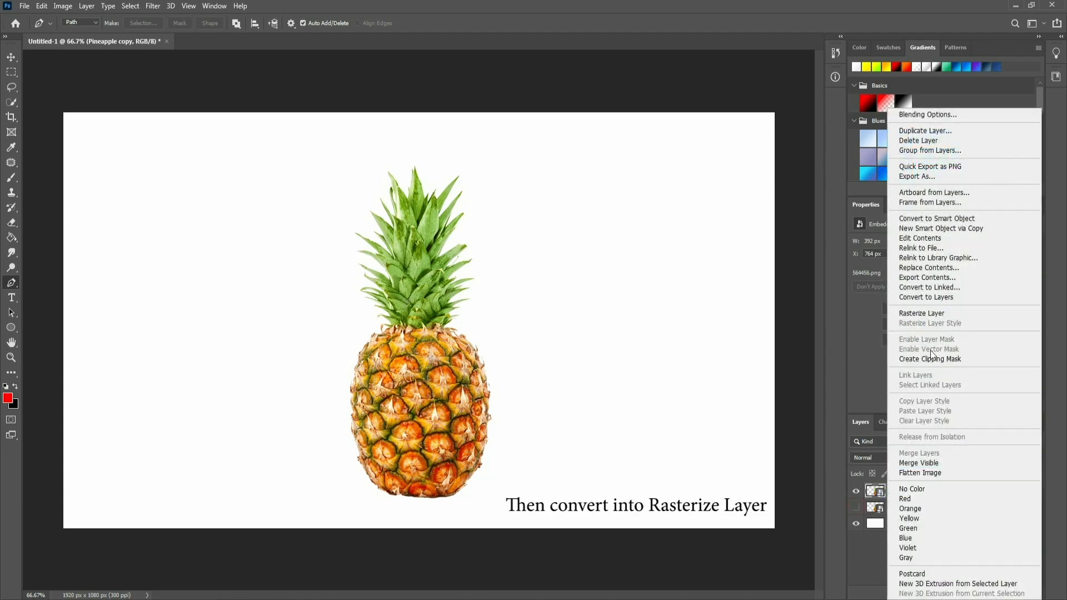
pyautogui.click(938, 312)
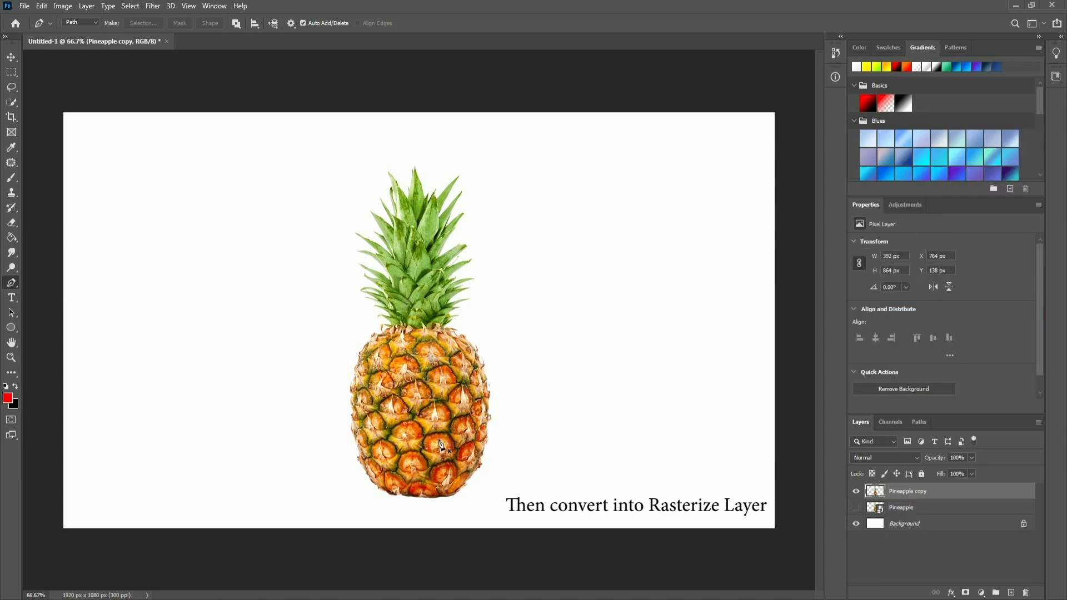
# With the Pen tool, draw a closed path about 916 × 578 px around the leaves and upper body, with a slightly curved lower edge across the fruit
pyautogui.click(273, 377)
pyautogui.moveTo(555, 315); pyautogui.dragTo(640, 271)
pyautogui.moveTo(495, 159); pyautogui.dragTo(411, 161)
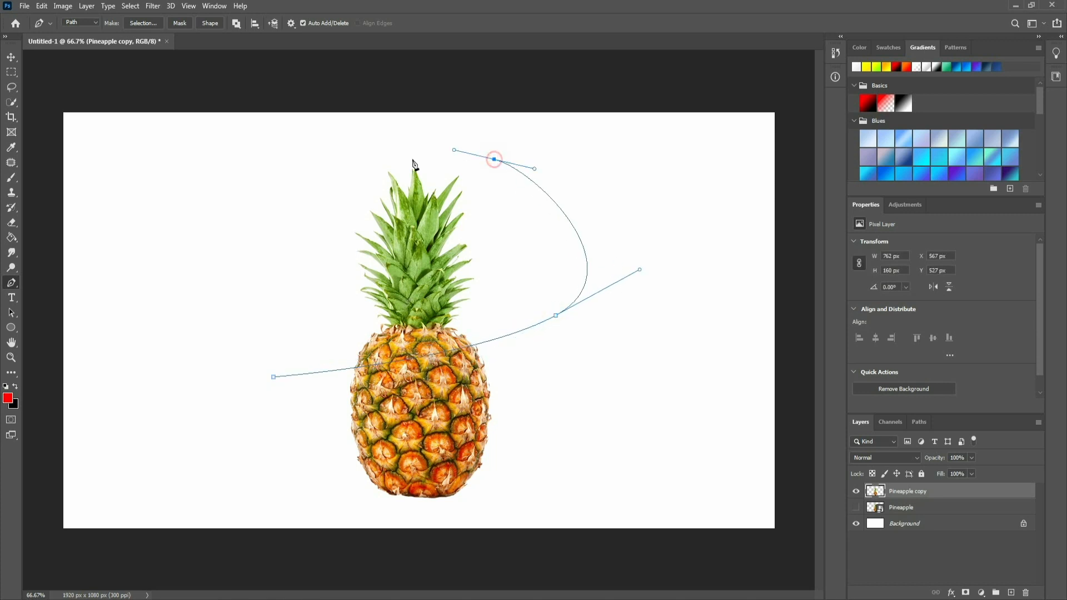
pyautogui.click(353, 167)
pyautogui.click(293, 223)
pyautogui.click(248, 305)
pyautogui.click(273, 377)
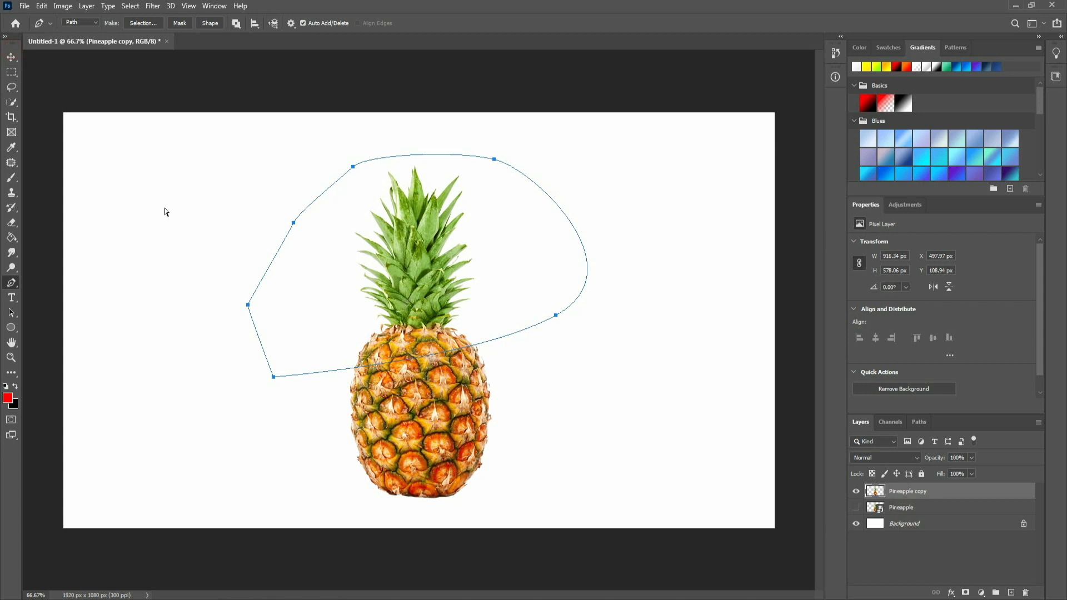
# Convert the path to a selection, cut that part from the Pineapple copy layer and paste it onto a new layer
pyautogui.hotkey('ctrl', 'Return')
pyautogui.hotkey('ctrl', 'x')
pyautogui.press('v')
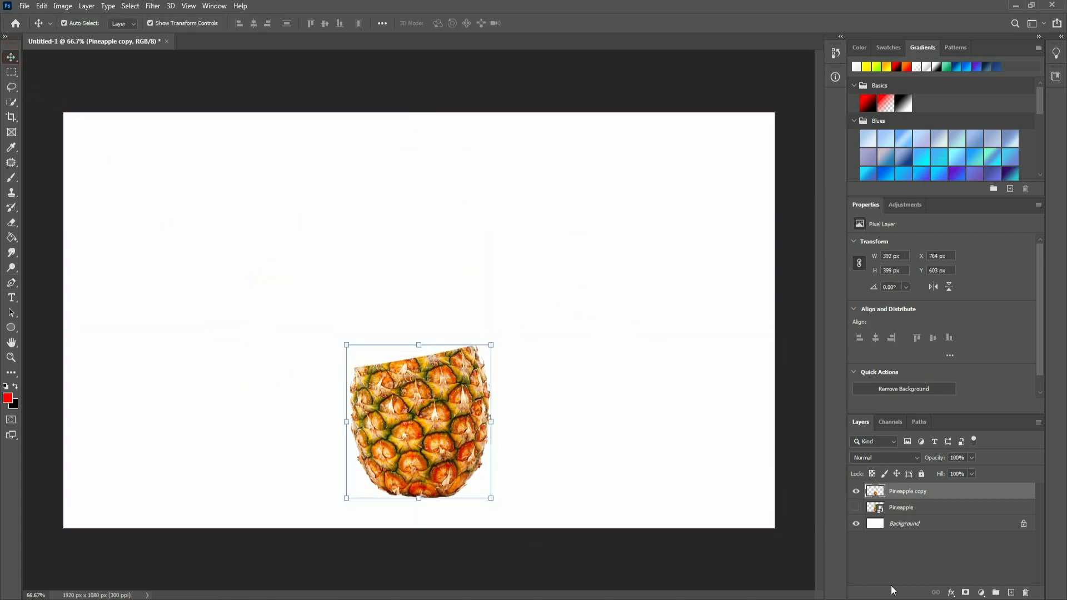
pyautogui.click(1011, 593)
pyautogui.hotkey('ctrl', 'v')
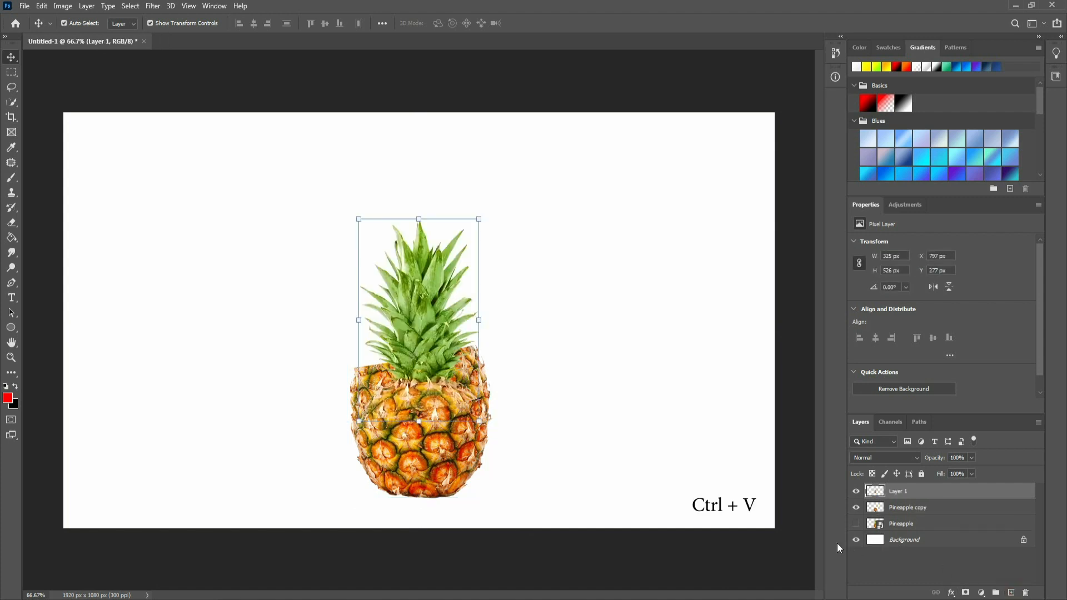
# Move the pasted leafy piece up to about Y 14 px, clear of the body, and rename its layer as Pineapple Top
pyautogui.moveTo(437, 358); pyautogui.dragTo(434, 257)
pyautogui.doubleClick(900, 492)
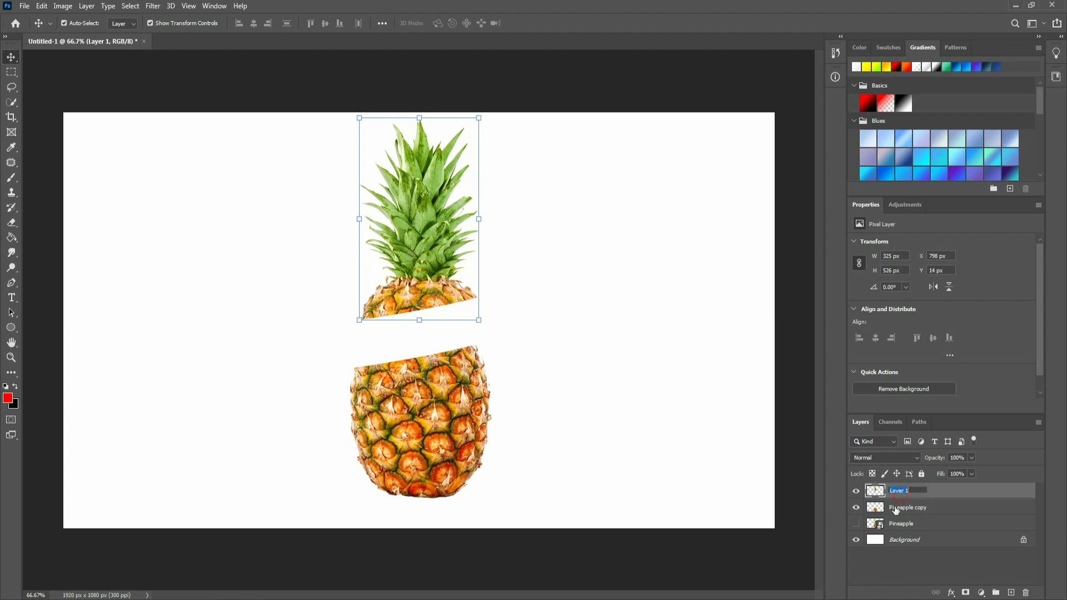
pyautogui.write('Pineapple Top')
pyautogui.press('Return')
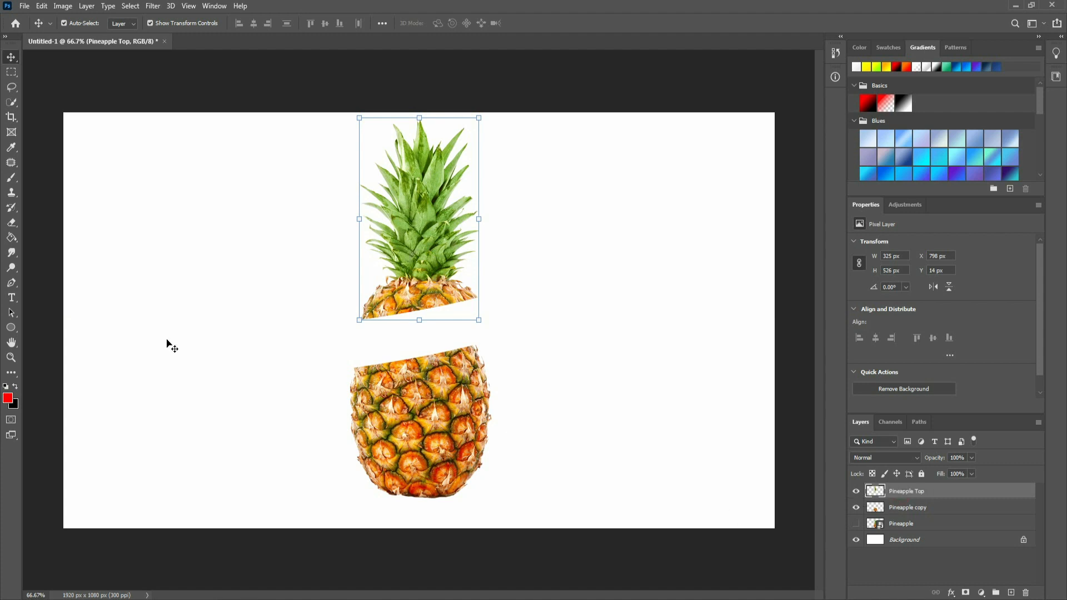
# Draw a closed pen path about 930 × 220 px around the upper band of the remaining body, with a curved lower edge
pyautogui.click(11, 282)
pyautogui.click(284, 394)
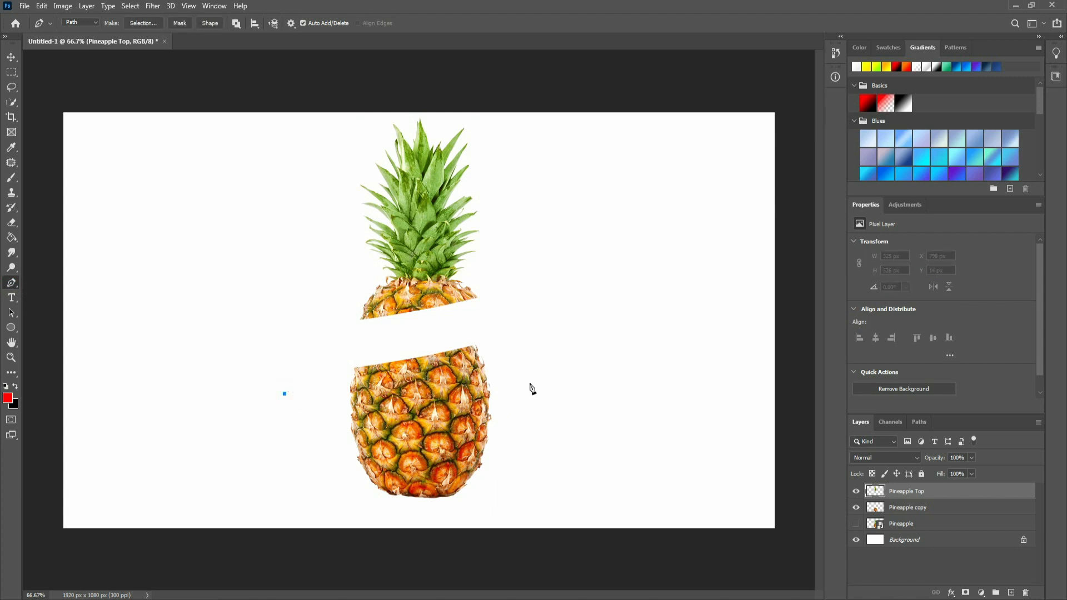
pyautogui.moveTo(534, 380); pyautogui.dragTo(648, 350)
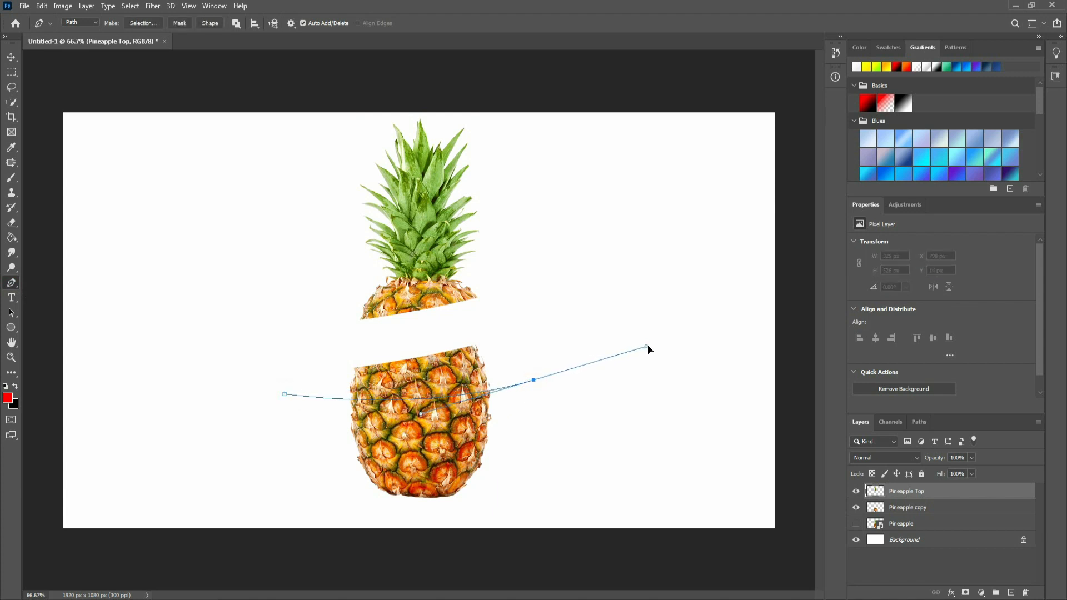
pyautogui.click(511, 324)
pyautogui.click(319, 315)
pyautogui.moveTo(236, 350); pyautogui.dragTo(235, 357)
pyautogui.click(284, 394)
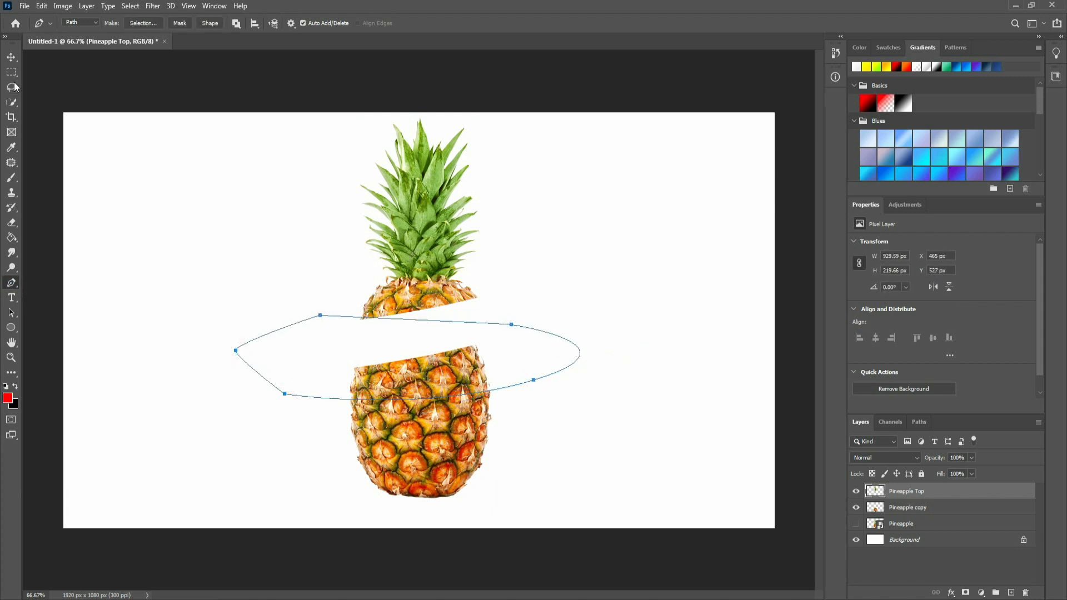
# Turn the path into a selection, cut that band from the Pineapple copy layer and paste it onto a new layer
pyautogui.press('v')
pyautogui.press('ctrl')
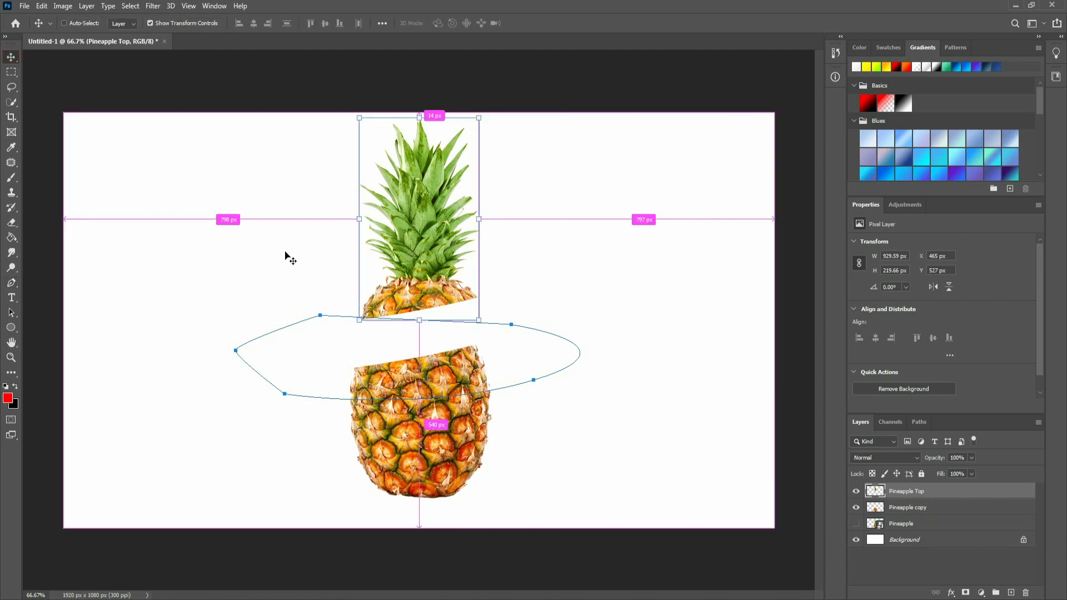
pyautogui.hotkey('ctrl', 'Return')
pyautogui.click(878, 507)
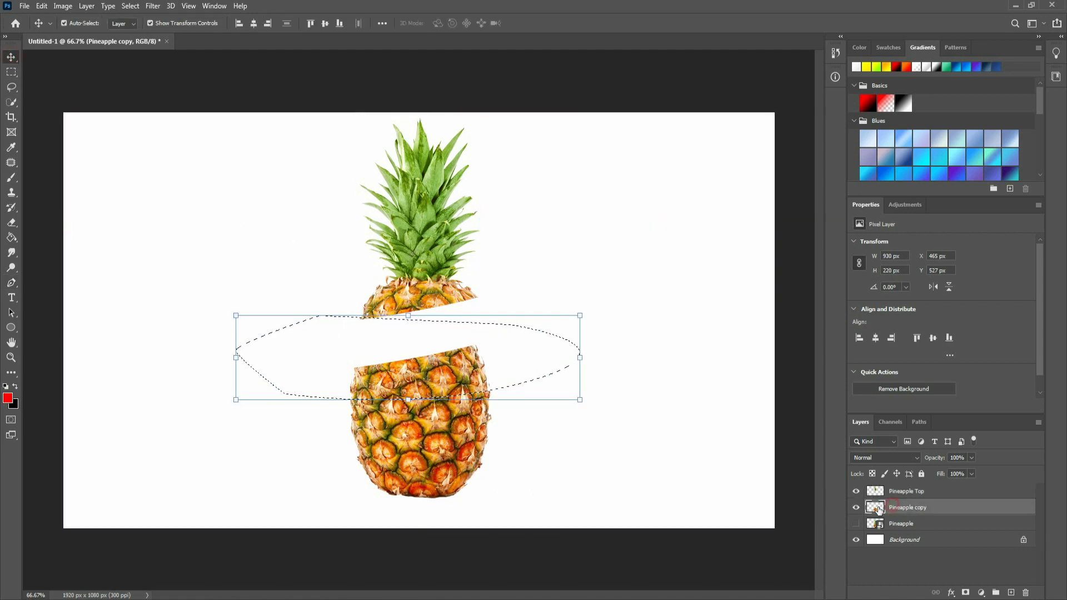
pyautogui.press('Delete')
pyautogui.hotkey('ctrl', 'd')
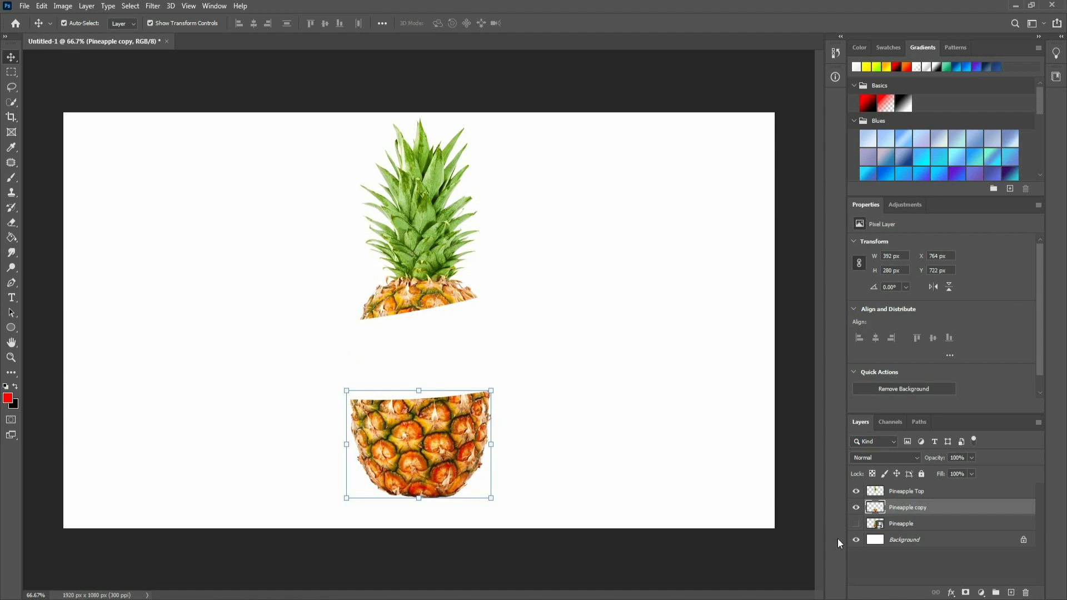
pyautogui.click(1010, 593)
pyautogui.hotkey('ctrl', 'v')
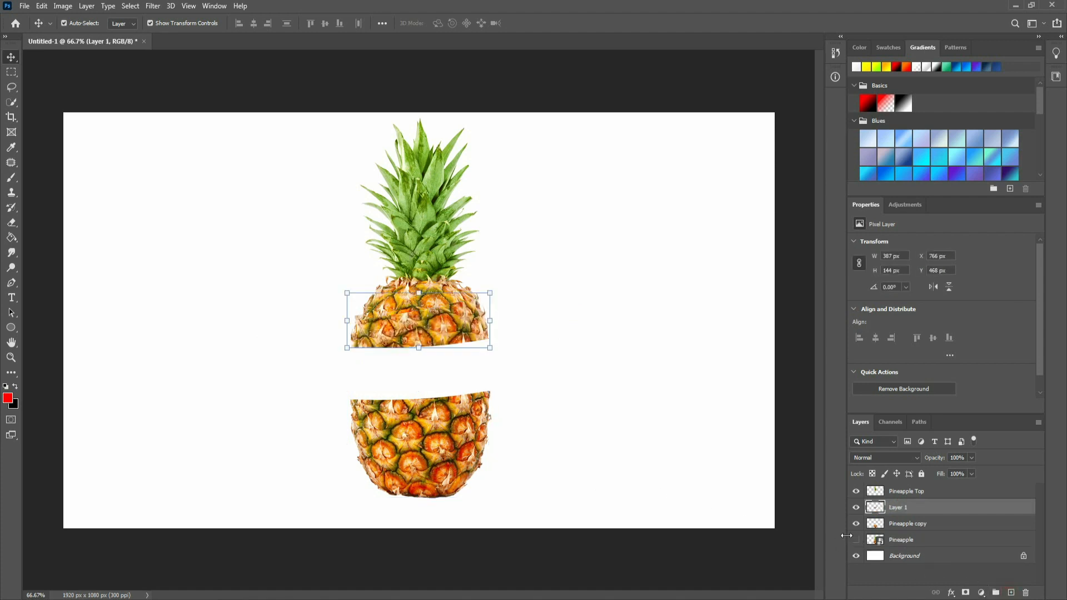
# Move the pasted slice down to about Y 519 px, leaving gaps above and below, and rename its layer as Pineapple Middle top
pyautogui.moveTo(443, 334); pyautogui.dragTo(444, 353)
pyautogui.doubleClick(898, 507)
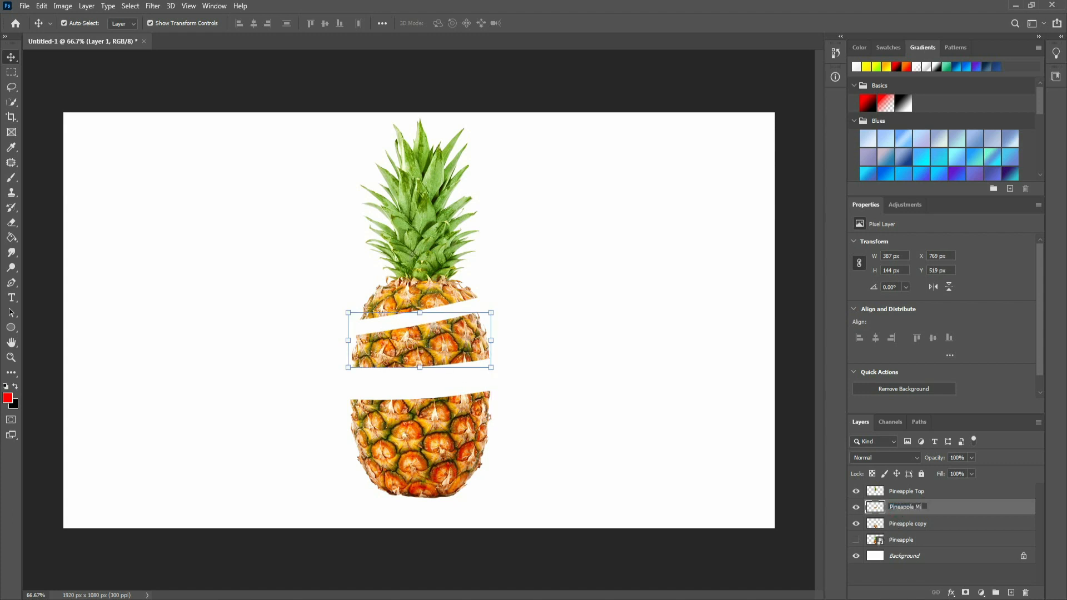
pyautogui.write('Pineapple Middle top')
pyautogui.press('Return')
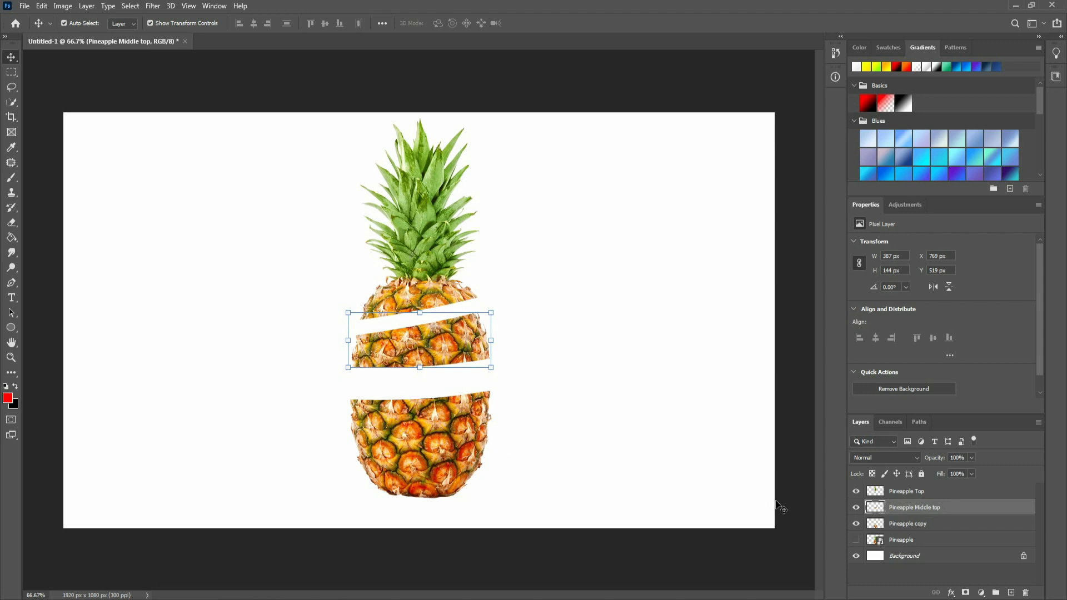
# On the Pineapple copy layer, draw a closed pen path about 879 × 330 px around the upper part of the remaining base
pyautogui.click(893, 526)
pyautogui.click(11, 282)
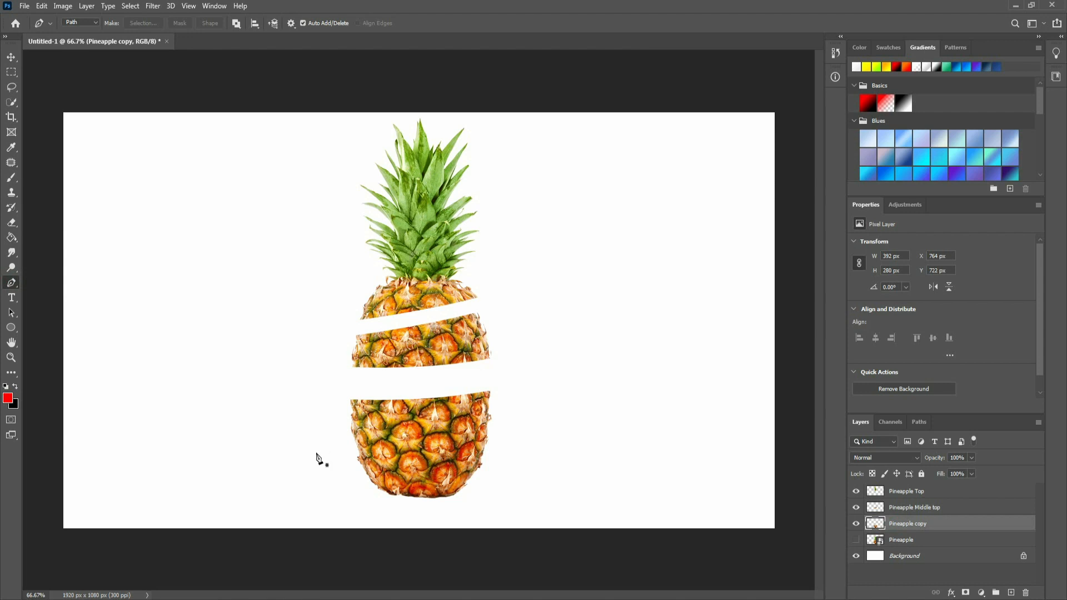
pyautogui.click(303, 462)
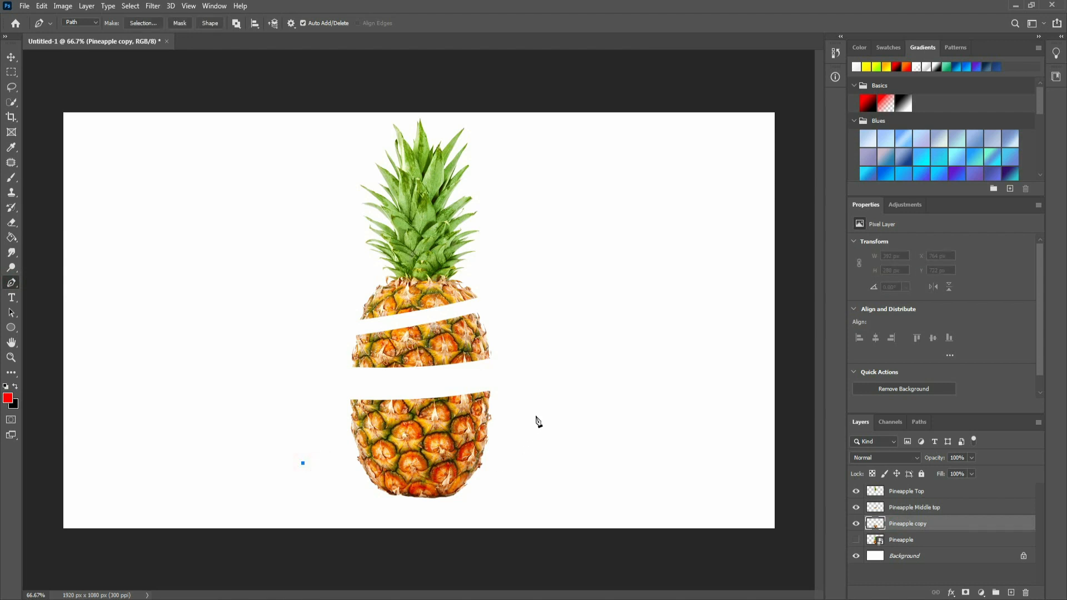
pyautogui.moveTo(535, 415); pyautogui.dragTo(626, 376)
pyautogui.moveTo(528, 354); pyautogui.dragTo(488, 356)
pyautogui.click(277, 336)
pyautogui.click(251, 420)
pyautogui.click(303, 465)
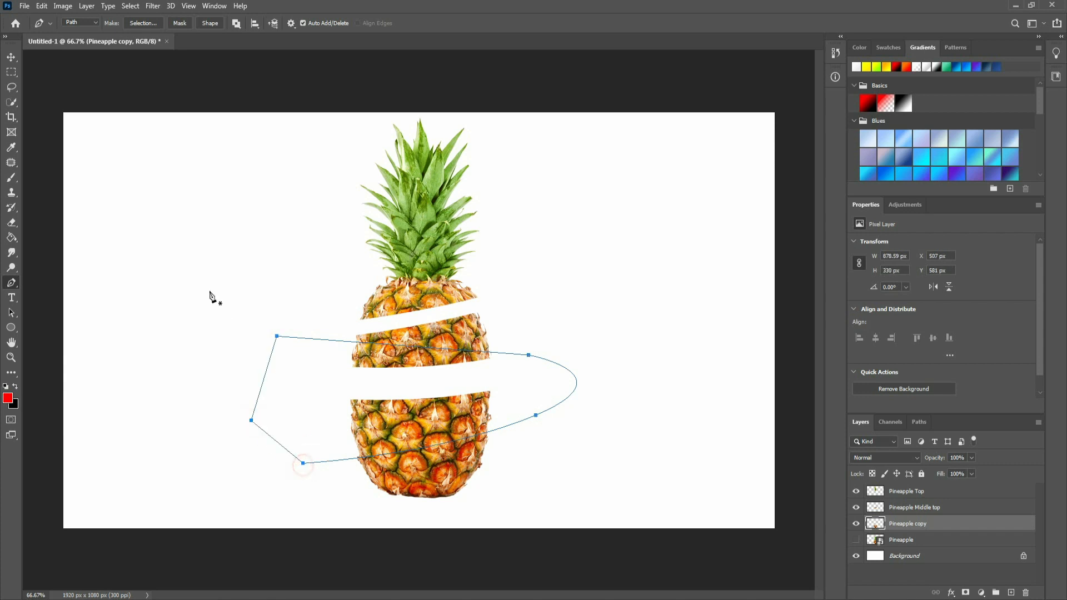
# Convert this path to a selection, cut the enclosed slice from the base and paste it onto a new layer
pyautogui.click(11, 57)
pyautogui.hotkey('ctrl', 'Return')
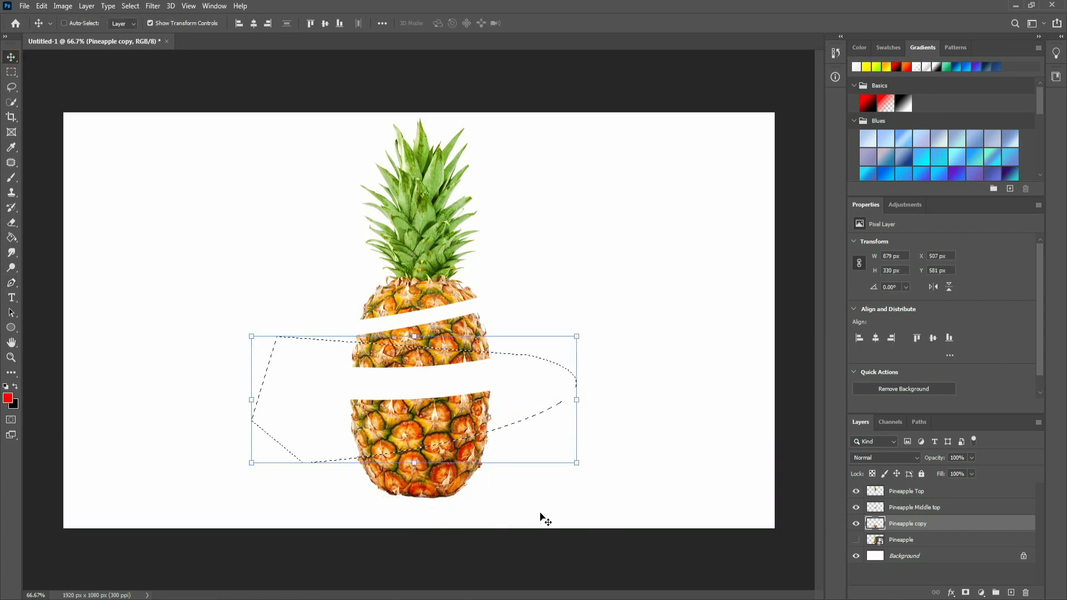
pyautogui.press('Delete')
pyautogui.hotkey('ctrl', 'd')
pyautogui.hotkey('ctrl', 'v')
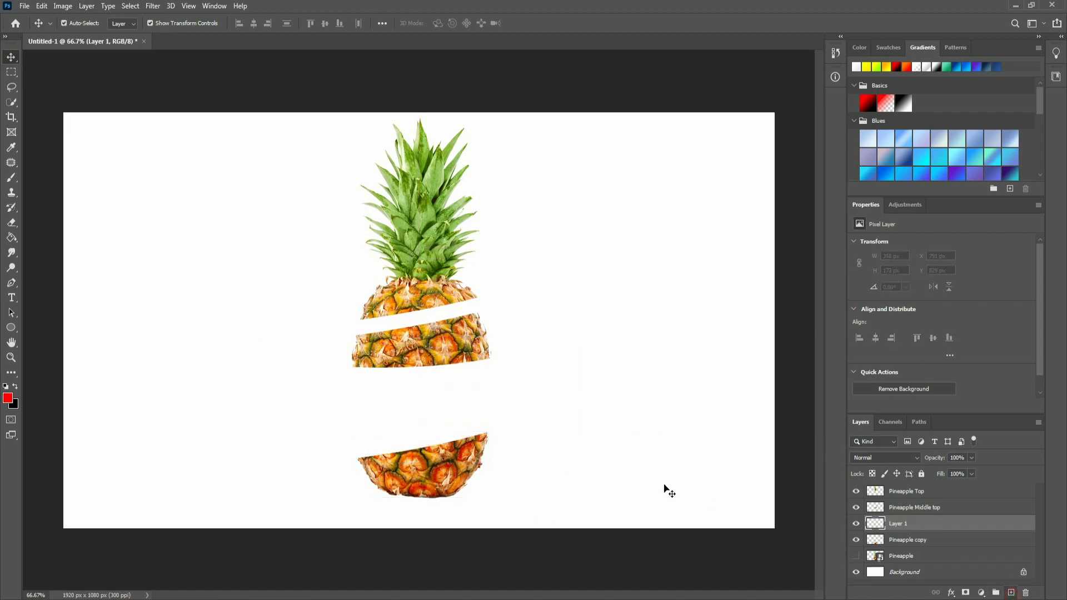
pyautogui.moveTo(437, 310); pyautogui.dragTo(437, 357)
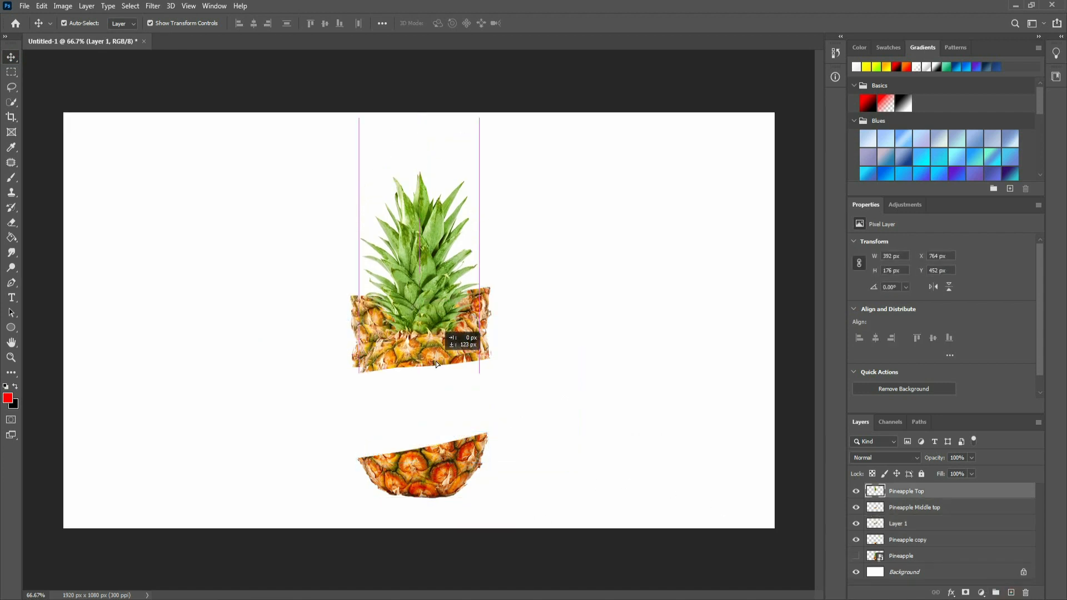
pyautogui.hotkey('ctrl', 'z')
pyautogui.hotkey('ctrl', 't')
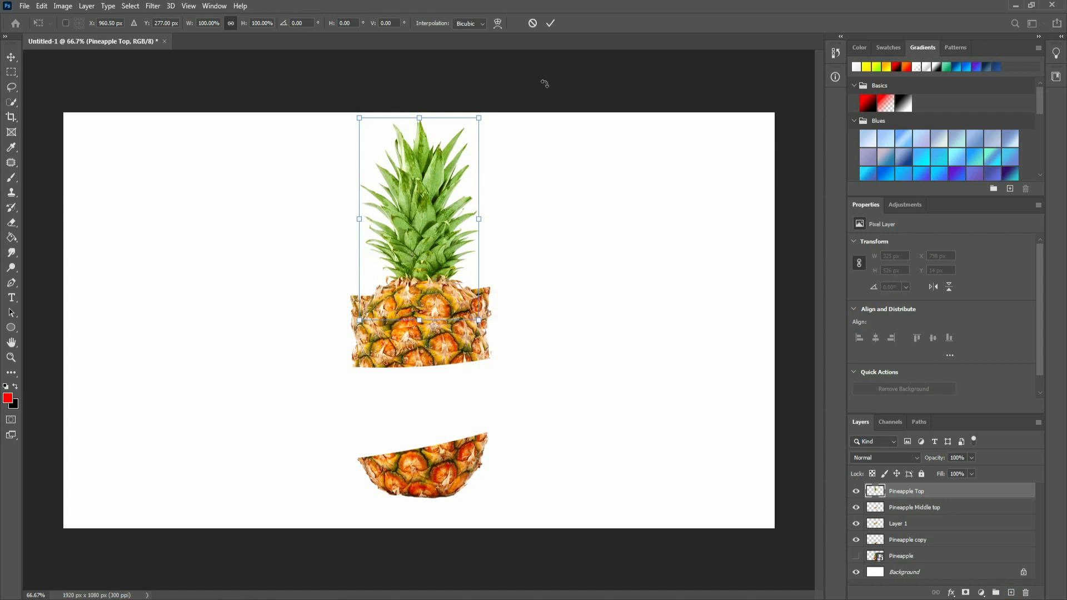
pyautogui.click(550, 23)
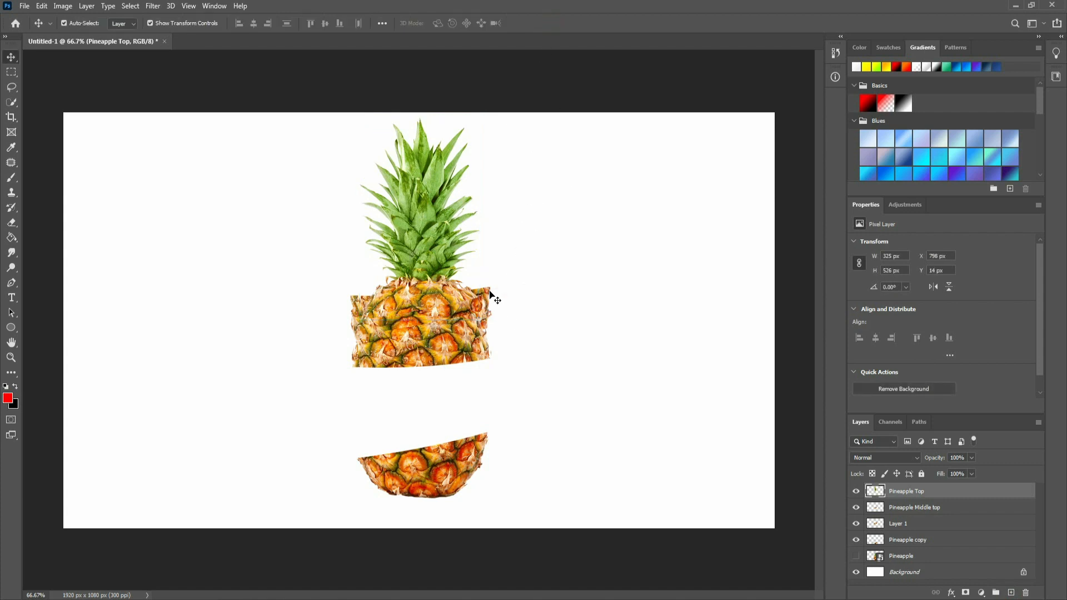
# Move the newly pasted slice down to about Y 685 px, just above the base, and rename its layer as Pineapple Middle Bottom
pyautogui.moveTo(490, 294); pyautogui.dragTo(488, 381)
pyautogui.doubleClick(898, 524)
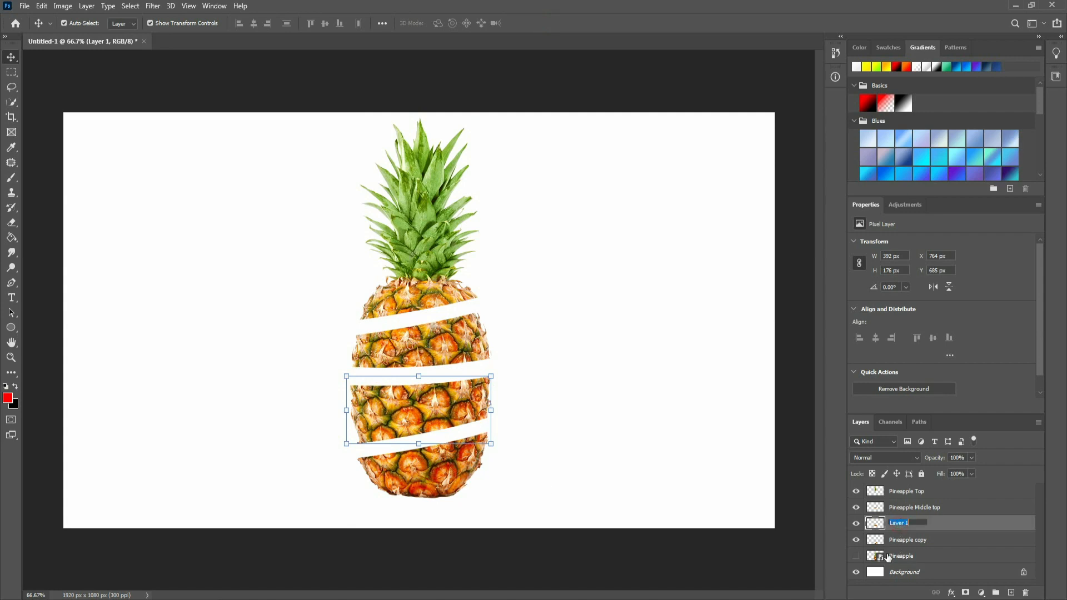
pyautogui.write('Pineapple Middle Bottom')
pyautogui.press('Return')
pyautogui.click(604, 488)
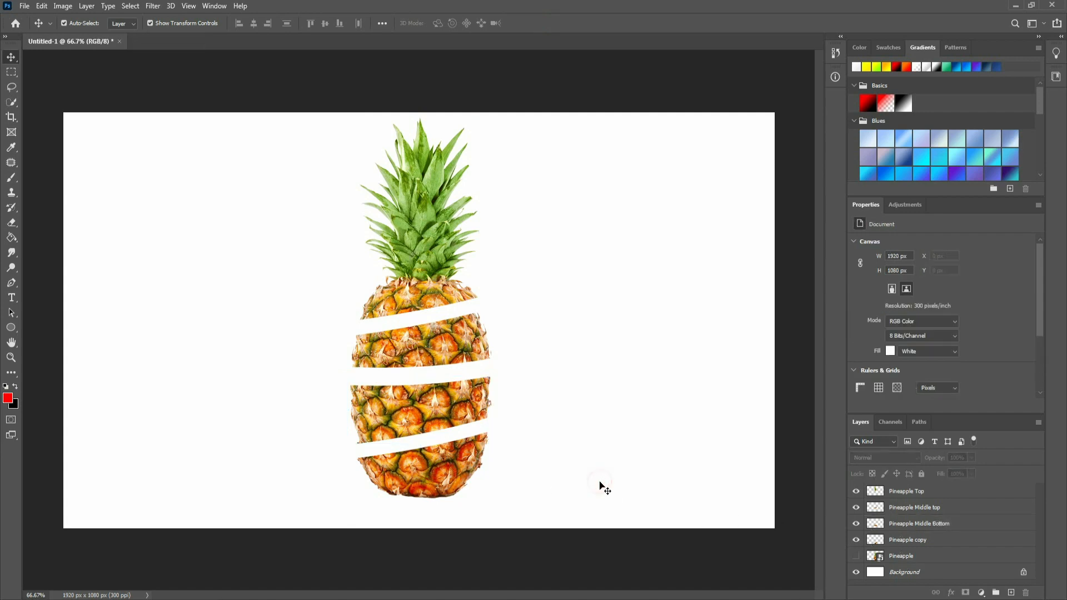
# Shift the Pineapple Middle Bottom slice left to about X 730 px and rotate it about 5.11° clockwise
pyautogui.click(450, 428)
pyautogui.hotkey('ctrl', 't')
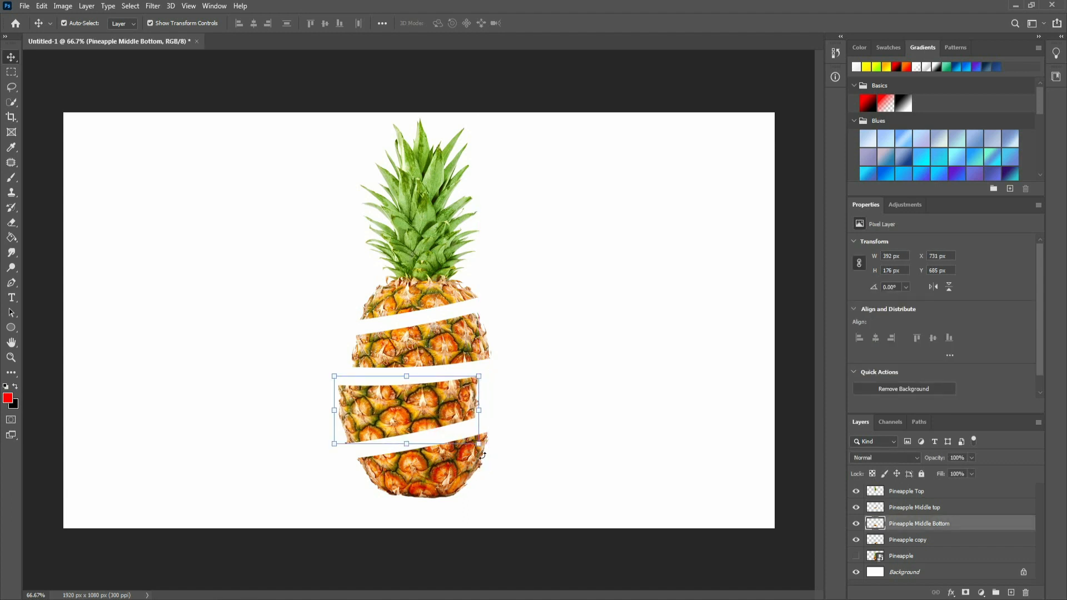
pyautogui.moveTo(482, 451); pyautogui.dragTo(484, 372)
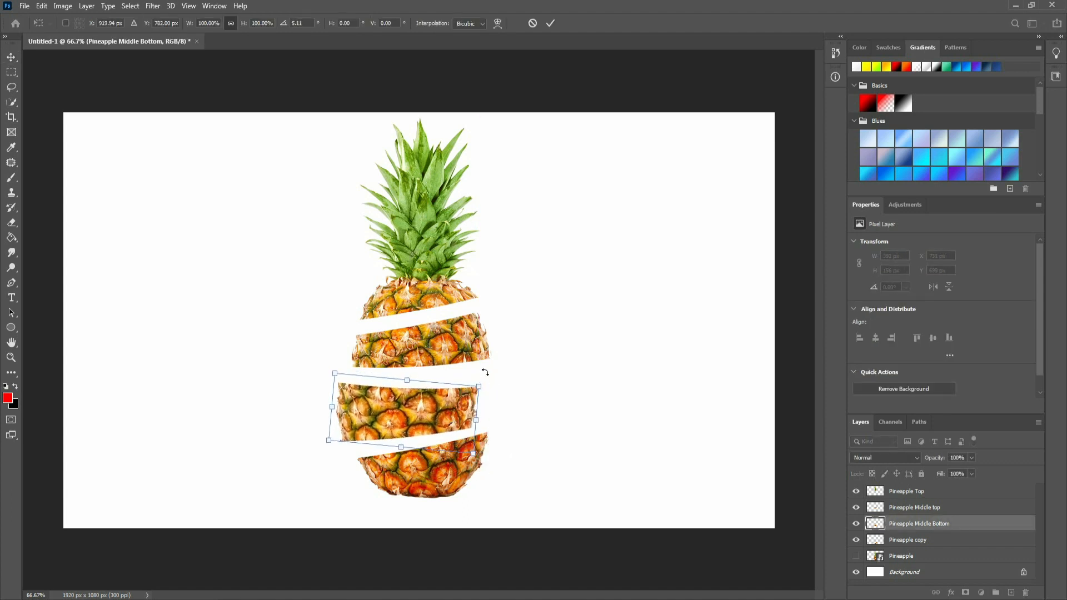
pyautogui.click(551, 25)
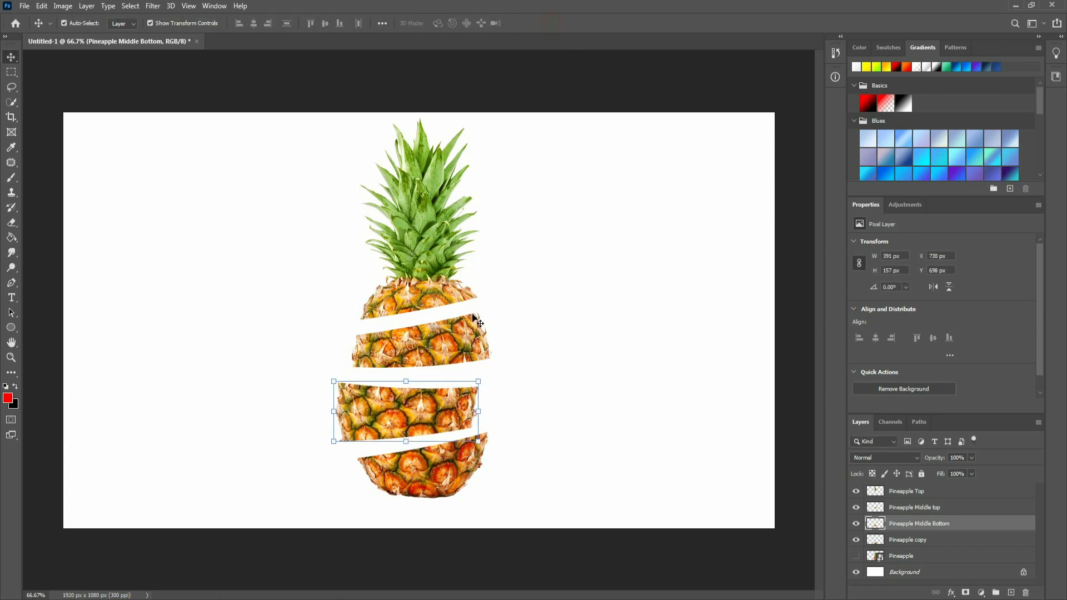
# Rotate the Pineapple Middle top slice about 2.68° counterclockwise and shift it slightly right and down
pyautogui.click(472, 334)
pyautogui.hotkey('ctrl', 't')
pyautogui.moveTo(498, 375); pyautogui.dragTo(506, 378)
pyautogui.moveTo(473, 353); pyautogui.dragTo(478, 356)
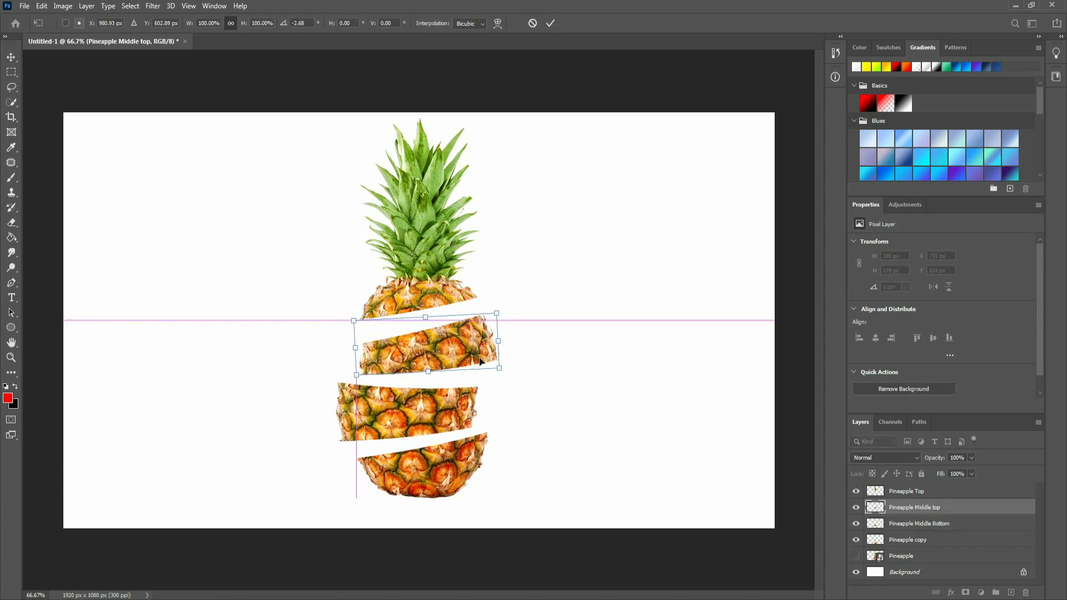
pyautogui.click(550, 23)
pyautogui.click(561, 280)
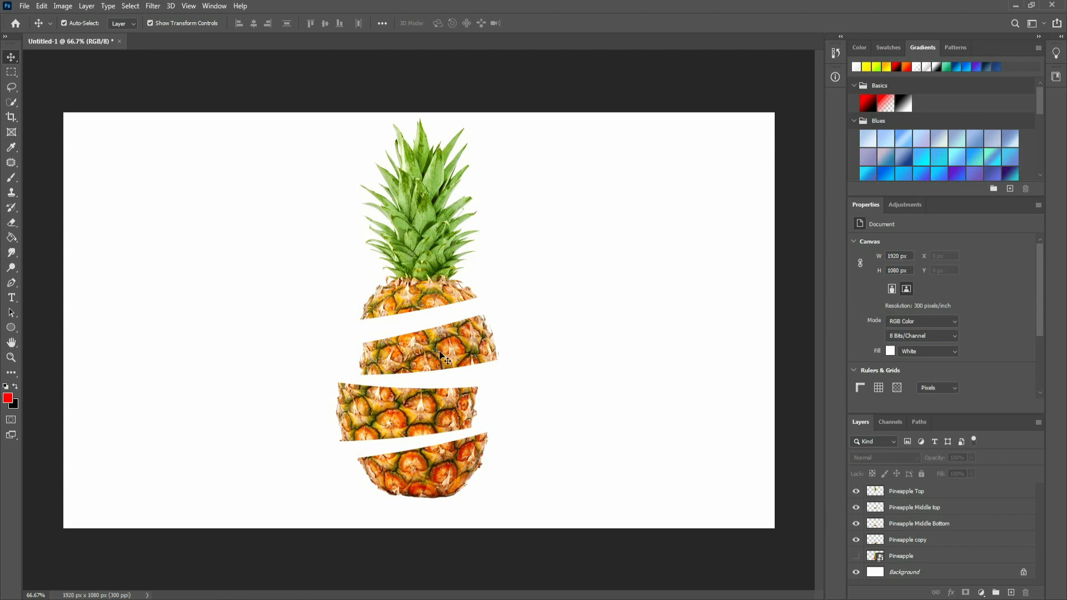
# Lower the Pineapple Top piece to about Y 26 px and offset the two middle slices further sideways, the lower one to about X 722 px
pyautogui.moveTo(429, 299); pyautogui.dragTo(425, 317)
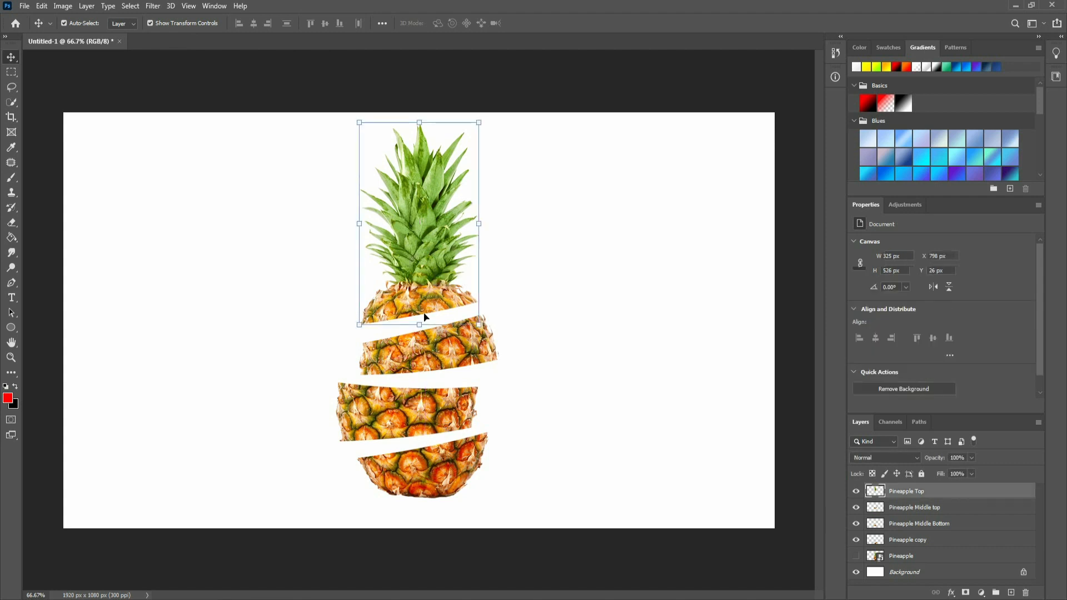
pyautogui.click(527, 381)
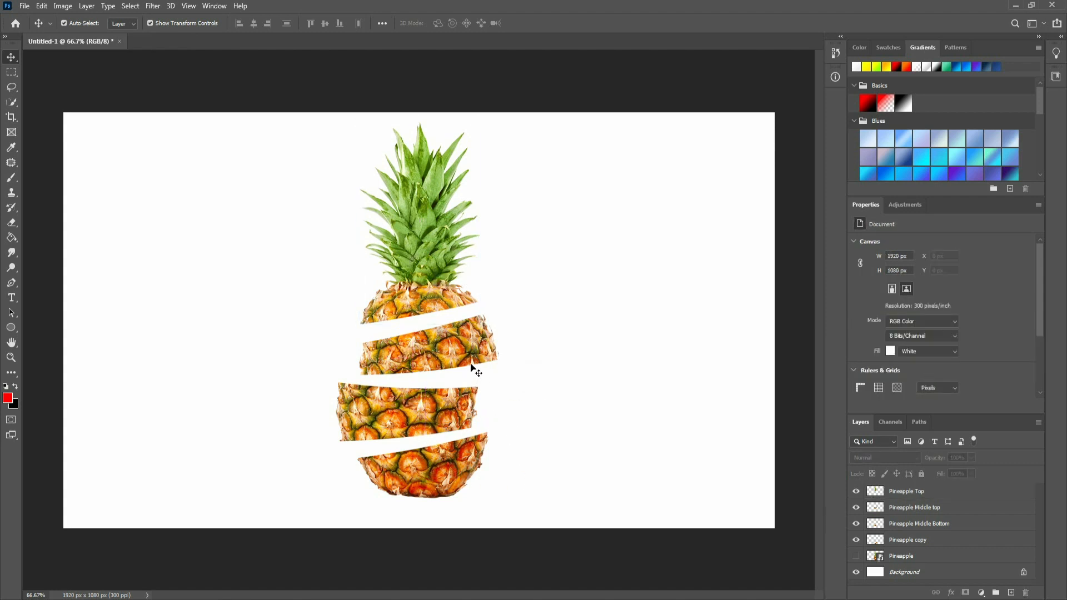
pyautogui.scroll(3, 474, 369)
pyautogui.moveTo(465, 335); pyautogui.dragTo(477, 334)
pyautogui.moveTo(394, 446); pyautogui.dragTo(389, 445)
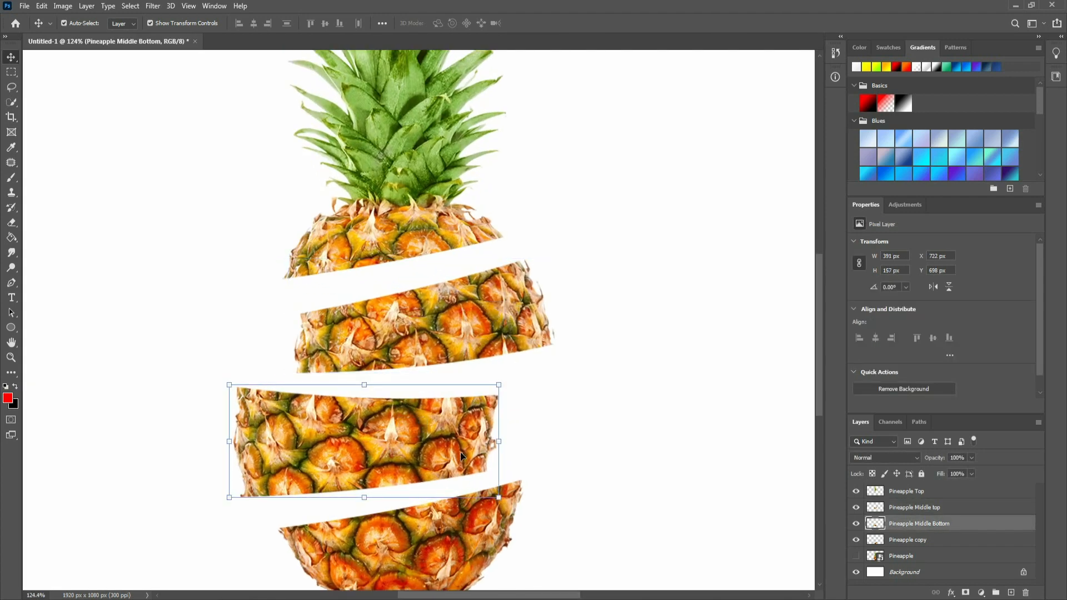
pyautogui.scroll(-3, 419, 444)
pyautogui.click(522, 431)
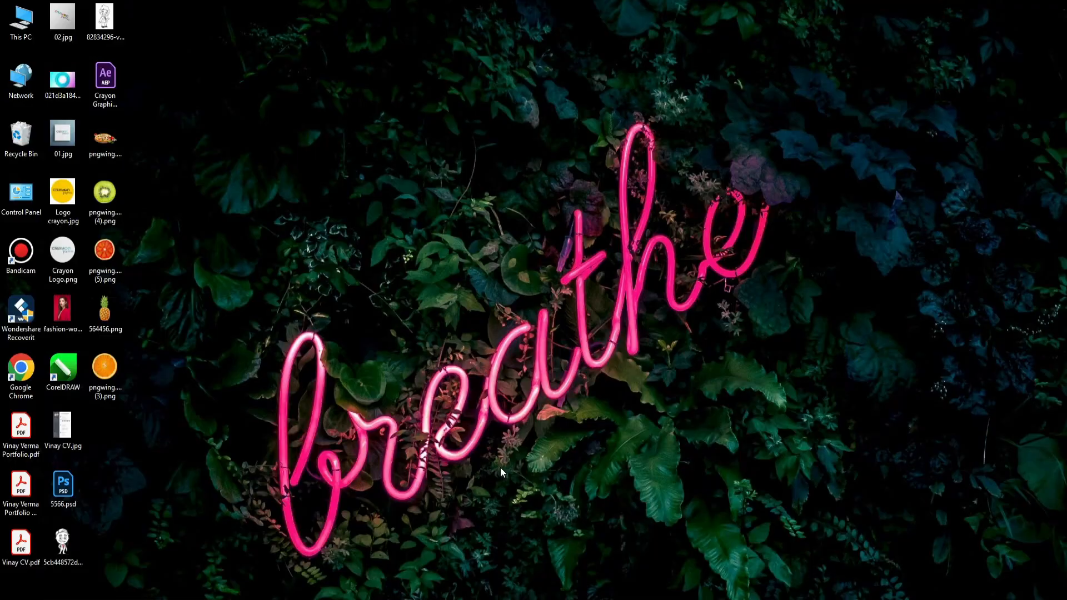
# Place the orange slice image pngwing.com (3).png from the desktop, scaled to about 11.64%, left of the pineapple at about X 99, Y 201 px
pyautogui.moveTo(105, 368); pyautogui.dragTo(130, 378)
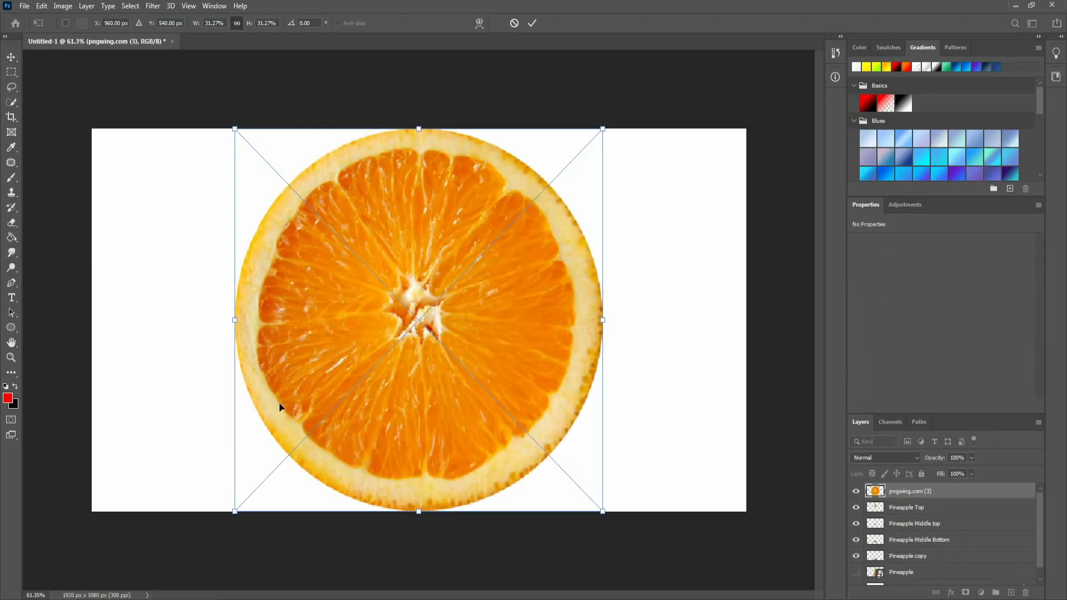
pyautogui.moveTo(417, 510); pyautogui.dragTo(419, 390)
pyautogui.moveTo(464, 340); pyautogui.dragTo(238, 292)
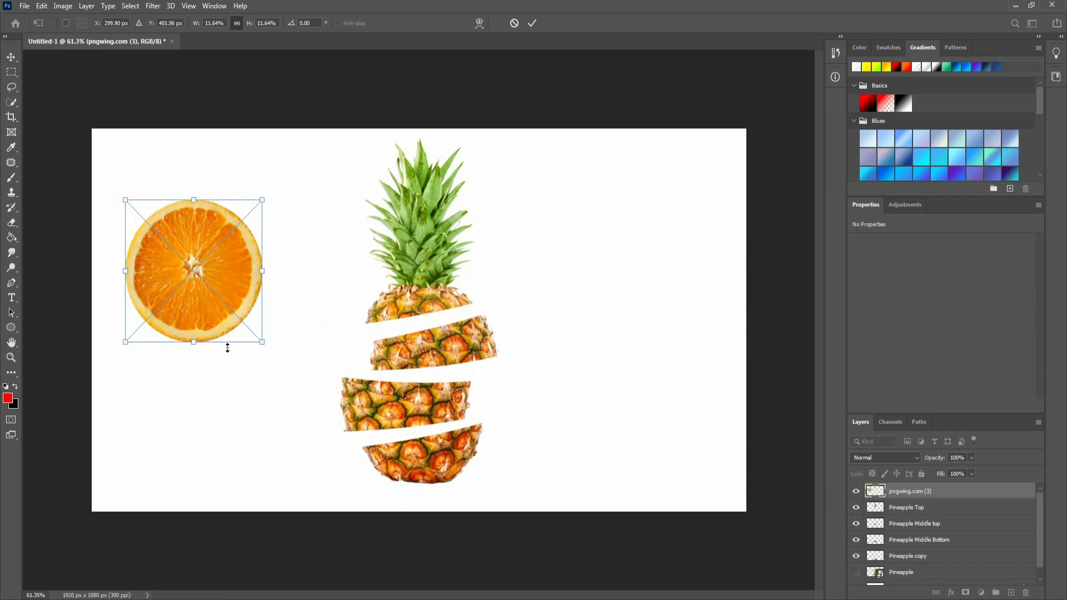
pyautogui.click(531, 23)
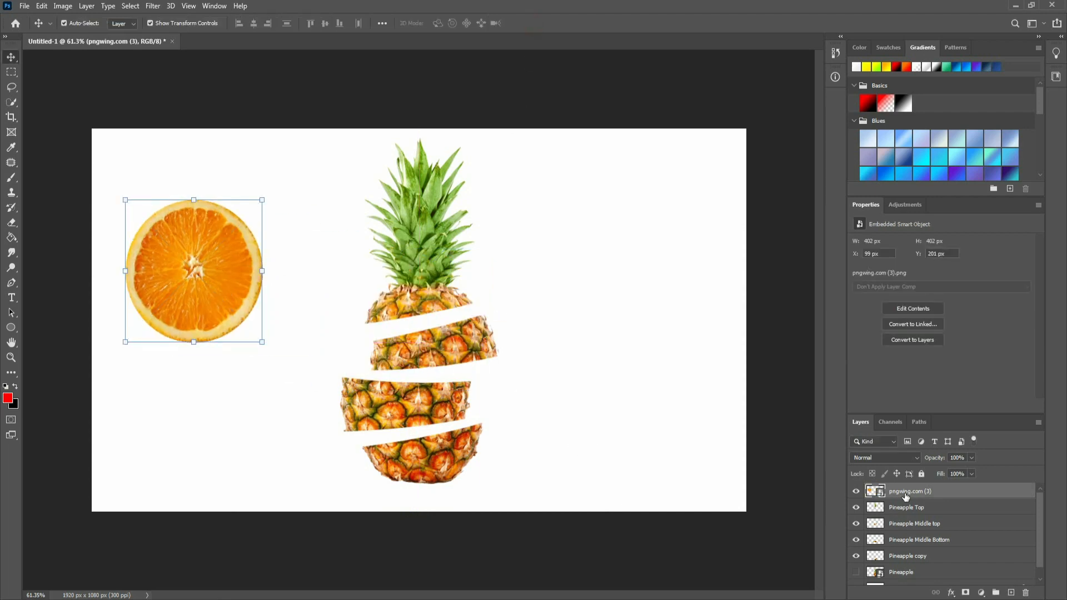
# Move the orange layer directly below the Pineapple copy layer and rename Pineapple copy as Pineapple Bottom
pyautogui.moveTo(905, 496); pyautogui.dragTo(905, 578)
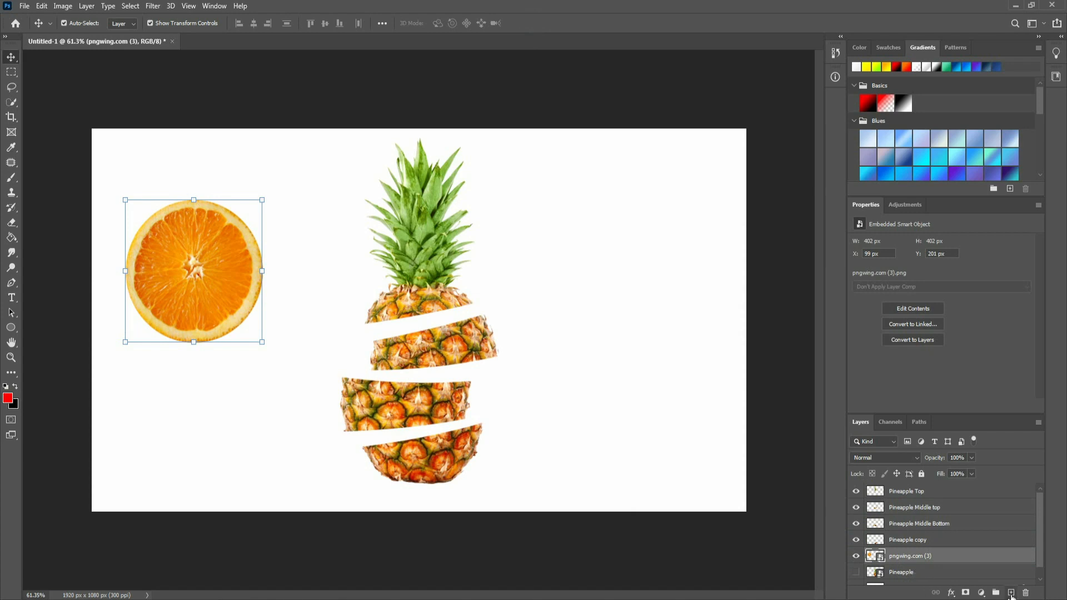
pyautogui.scroll(-1, 921, 563)
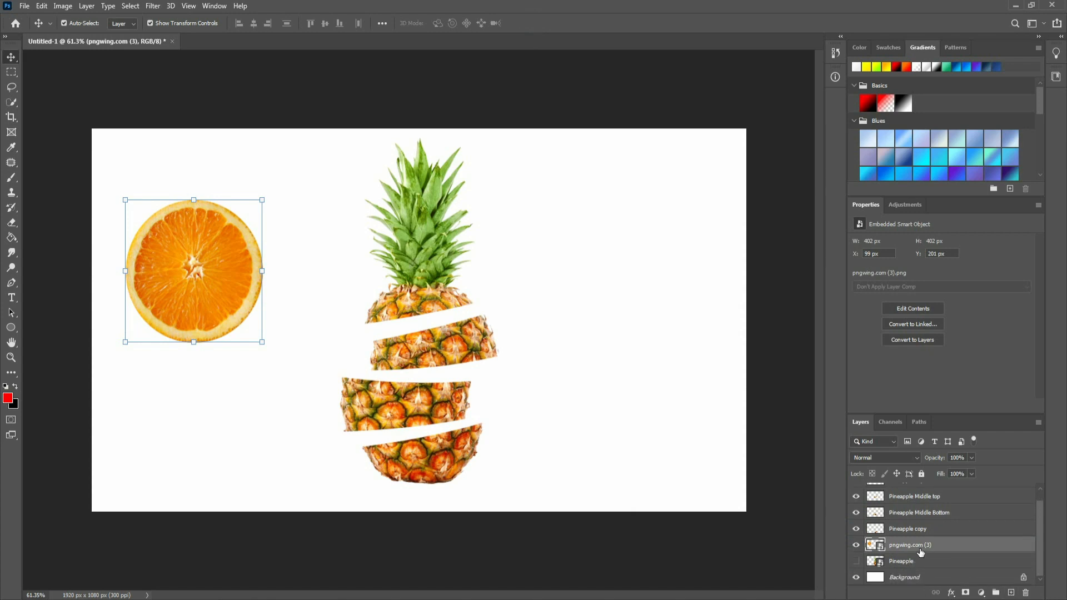
pyautogui.doubleClick(914, 529)
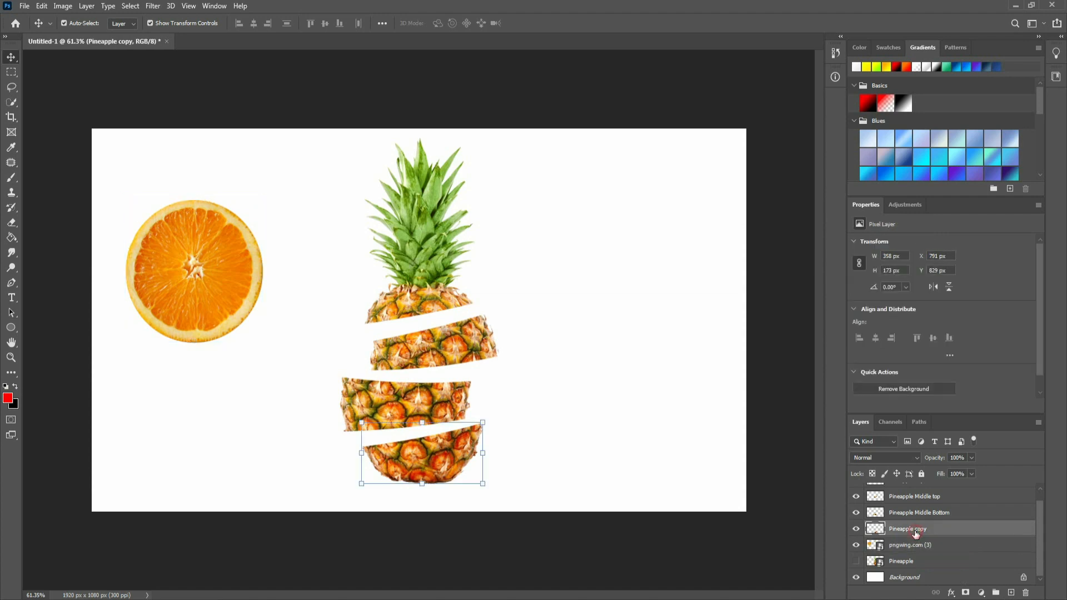
pyautogui.write('Pineapple Bottom')
pyautogui.press('Return')
# Add a new empty layer and place it directly above the Pineapple Bottom layer
pyautogui.click(927, 549)
pyautogui.hotkey('ctrl', 'shift', 'alt', 'n')
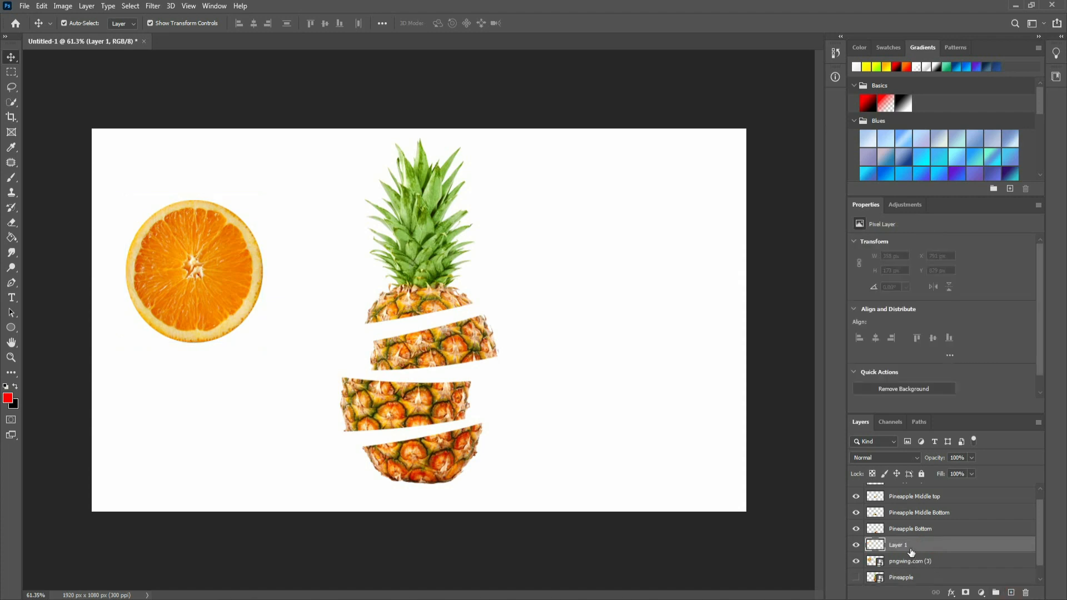
pyautogui.moveTo(907, 550); pyautogui.dragTo(904, 525)
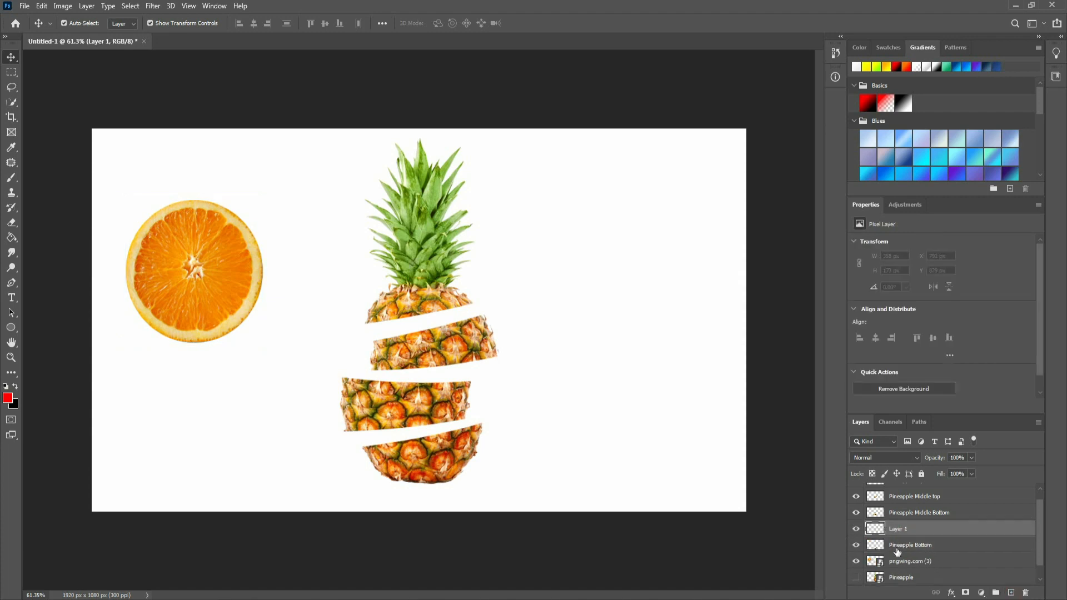
# Rename the pngwing.com (3) layer as Orange Bottom and place a duplicate of it directly above the Pineapple Bottom layer
pyautogui.click(913, 566)
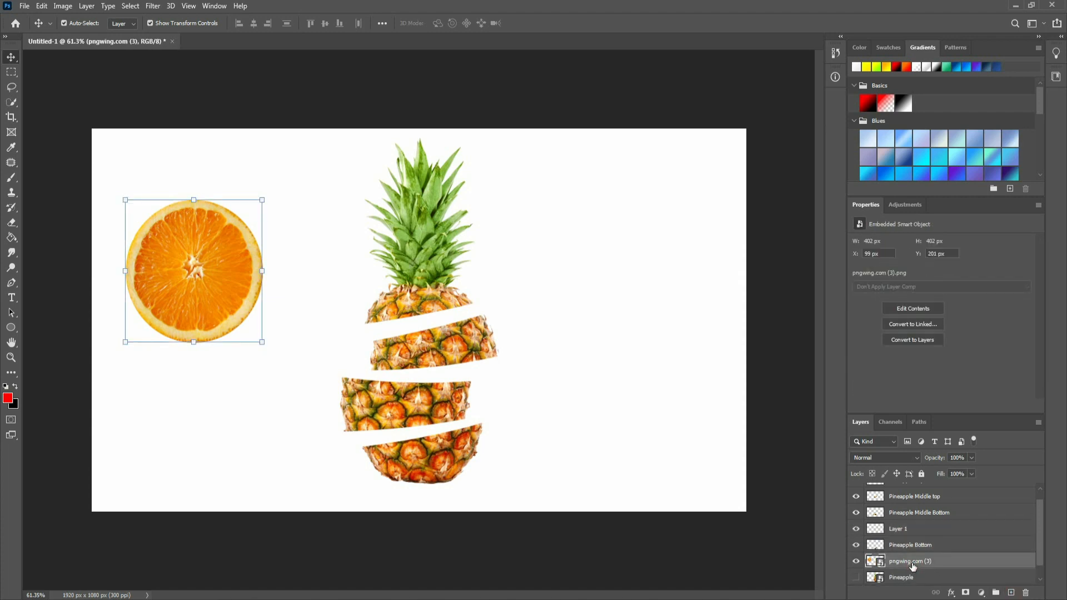
pyautogui.scroll(1, 909, 572)
pyautogui.scroll(-1, 907, 561)
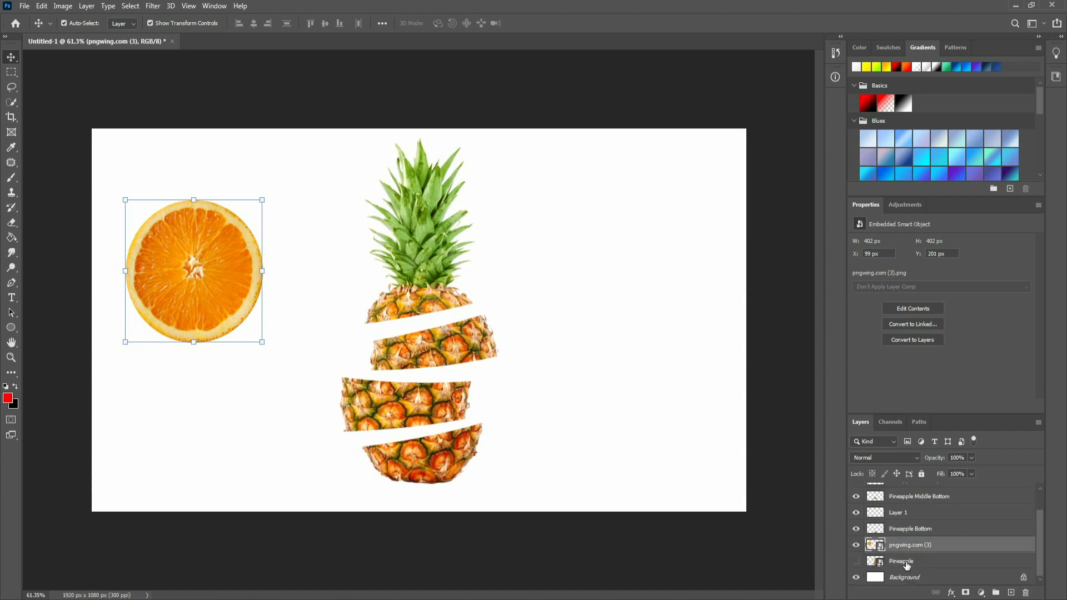
pyautogui.click(907, 562)
pyautogui.click(906, 545)
pyautogui.doubleClick(897, 545)
pyautogui.write('Pineapple Middle top')
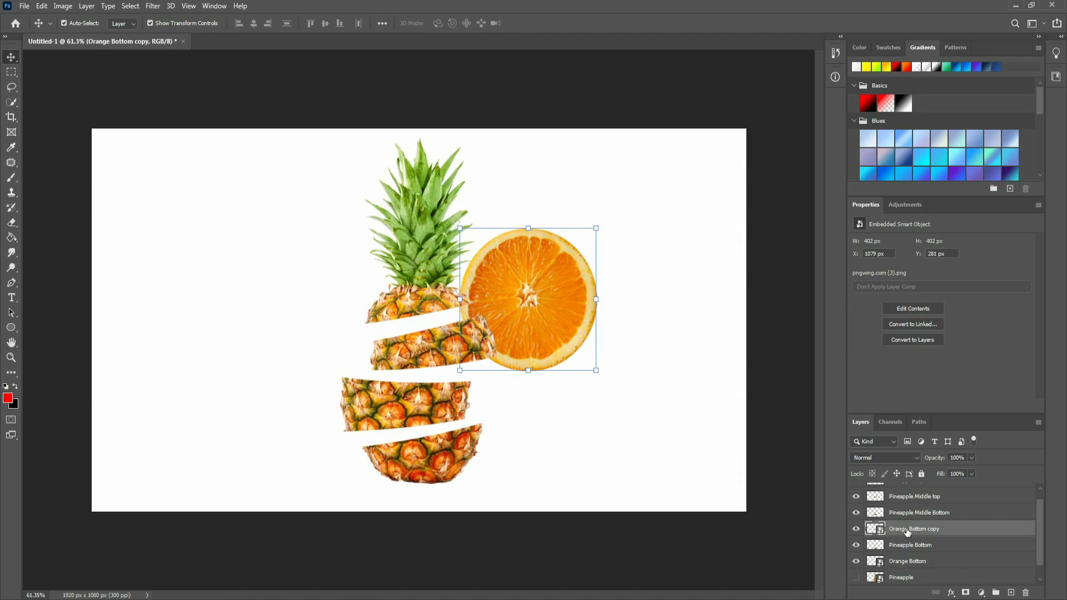
pyautogui.moveTo(553, 311); pyautogui.dragTo(256, 331)
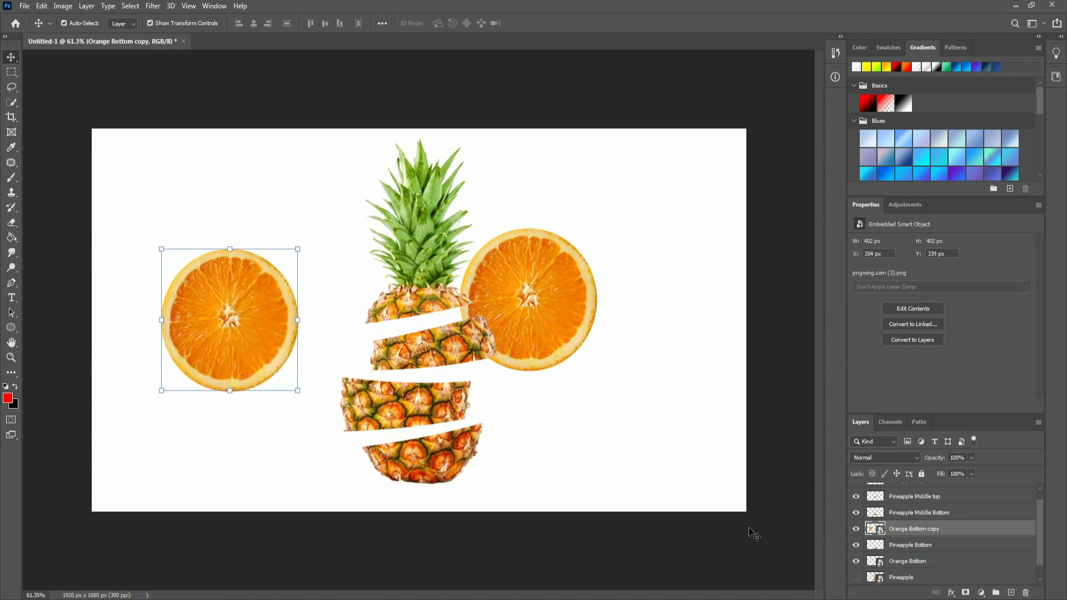
pyautogui.doubleClick(916, 530)
pyautogui.hotkey('ctrl', 'z')
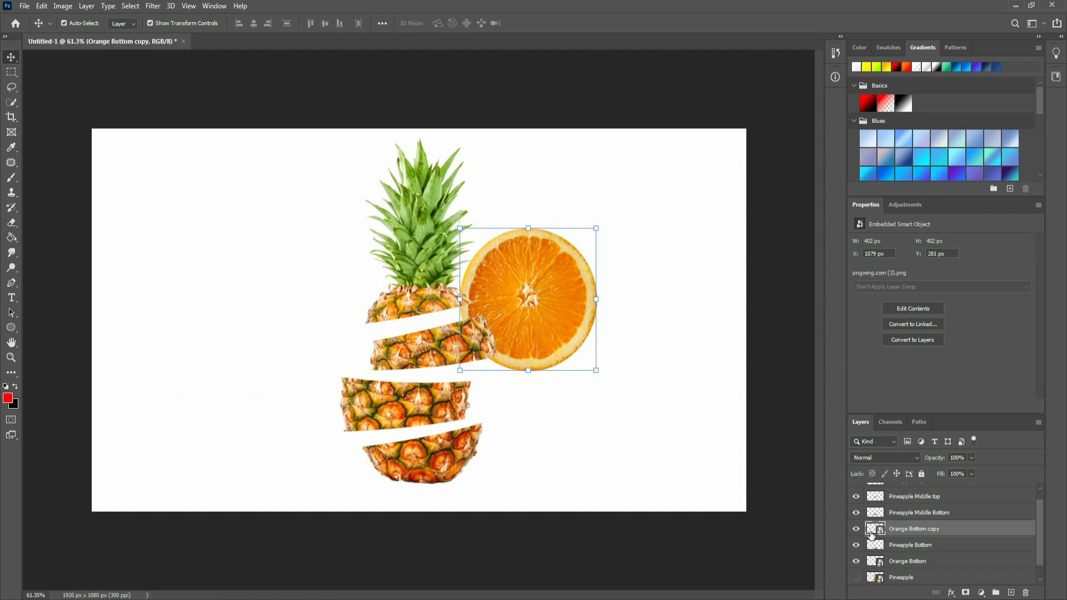
# Move the duplicated orange left of the pineapple to about X 204, Y 339 px and rename its layer as Orange Middle Bottom
pyautogui.moveTo(553, 310); pyautogui.dragTo(256, 331)
pyautogui.doubleClick(916, 531)
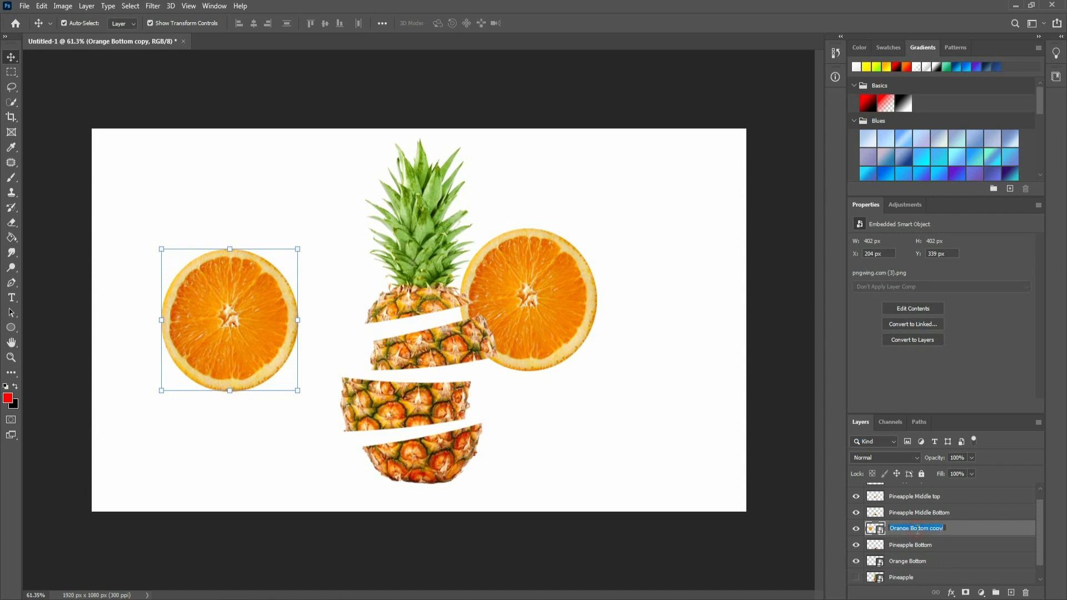
pyautogui.click(935, 533)
pyautogui.press('BackSpace')
pyautogui.press('BackSpace')
pyautogui.press('BackSpace')
pyautogui.press('BackSpace')
pyautogui.write('e')
pyautogui.click(942, 560)
# Duplicate the Orange Middle Bottom layer, placing the copy directly above Pineapple Middle Bottom, and rename it as Orange Middle Top
pyautogui.moveTo(933, 533); pyautogui.dragTo(1012, 589)
pyautogui.moveTo(936, 534); pyautogui.dragTo(936, 509)
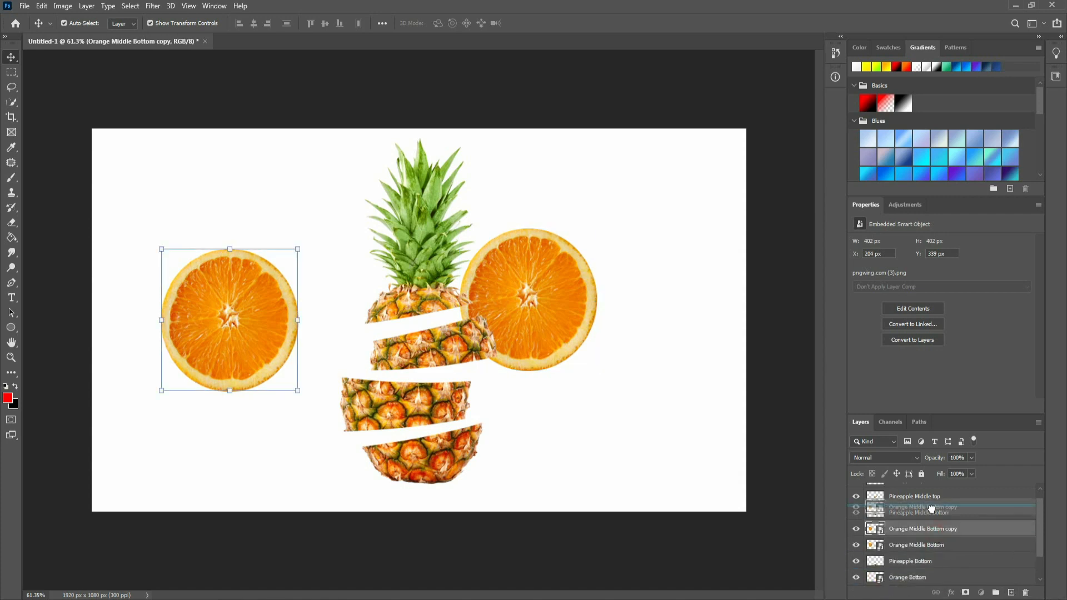
pyautogui.doubleClick(936, 513)
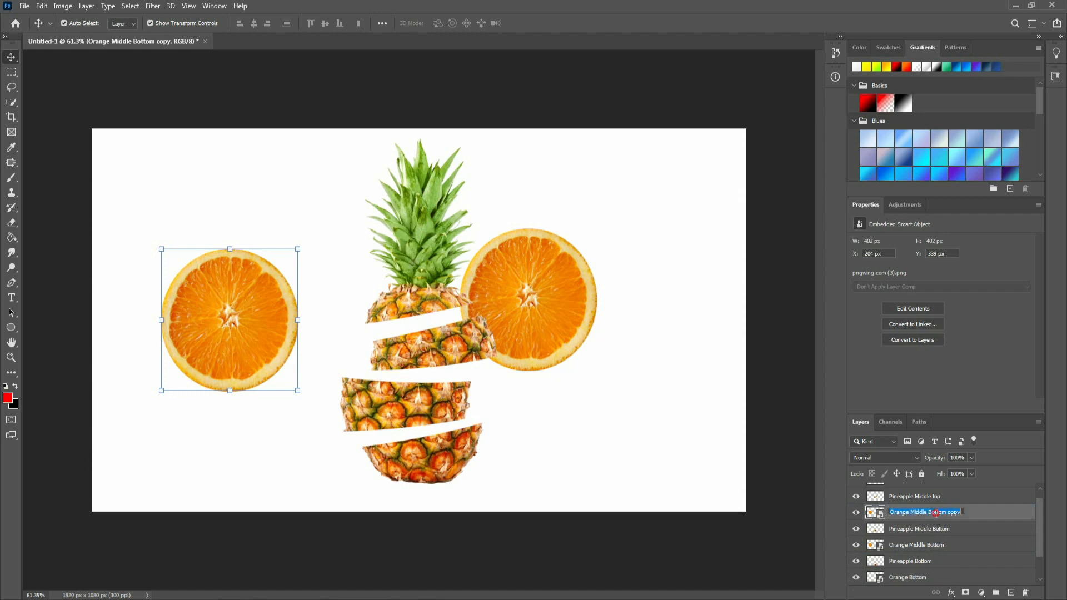
pyautogui.write('Orange Middle Top')
pyautogui.press('Return')
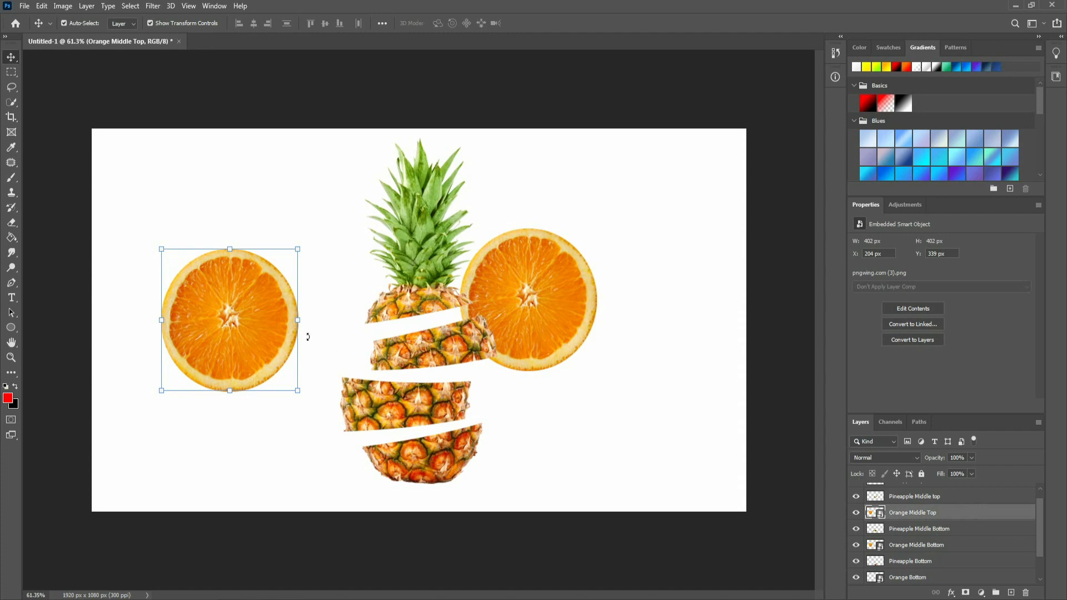
# Move the Orange Middle Top orange up and right to about X 540, Y 289 px and rotate it about -1.11°
pyautogui.hotkey('ctrl', 't')
pyautogui.moveTo(297, 250); pyautogui.dragTo(325, 235)
pyautogui.moveTo(275, 331); pyautogui.dragTo(313, 245)
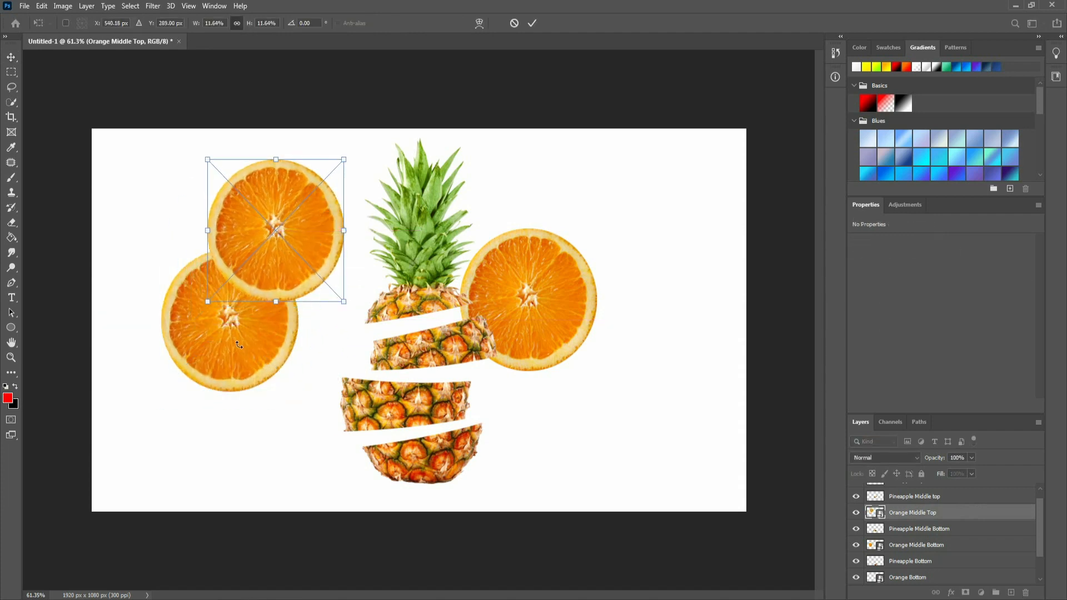
pyautogui.moveTo(238, 346); pyautogui.dragTo(240, 347)
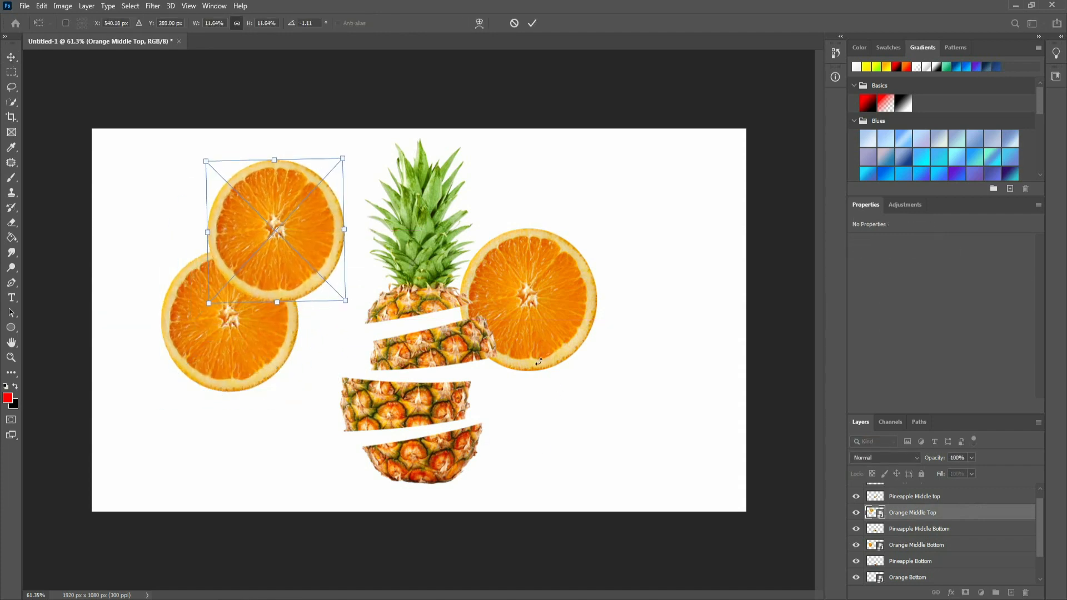
pyautogui.click(531, 23)
# Flatten and skew the Orange Bottom orange to about 2.34% height and lay it across the top of the pineapple's base slice
pyautogui.moveTo(555, 311); pyautogui.dragTo(582, 337)
pyautogui.scroll(-2, 899, 532)
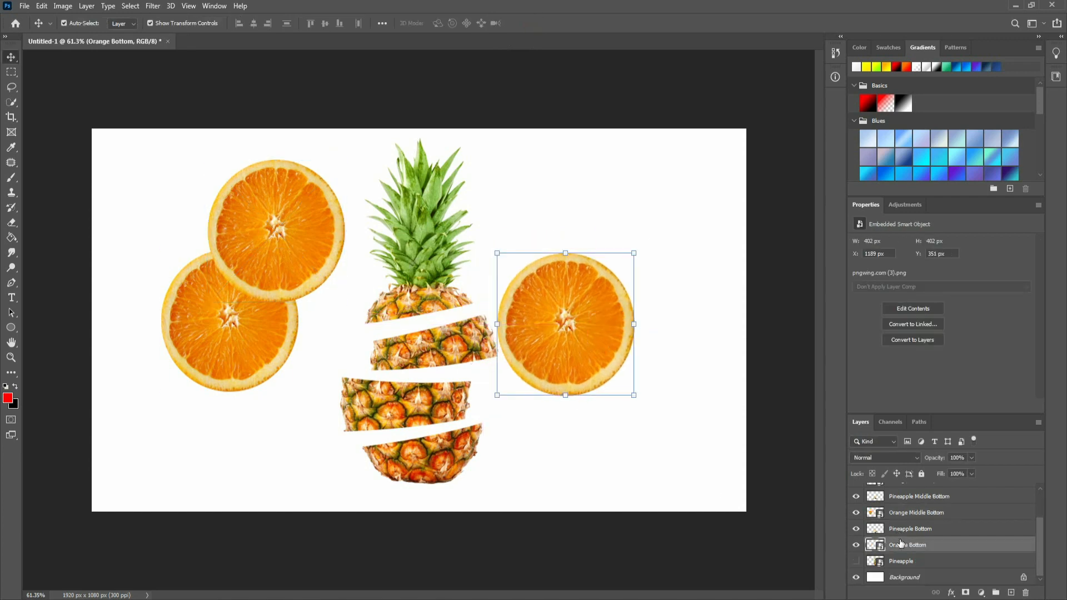
pyautogui.moveTo(565, 395); pyautogui.dragTo(603, 461)
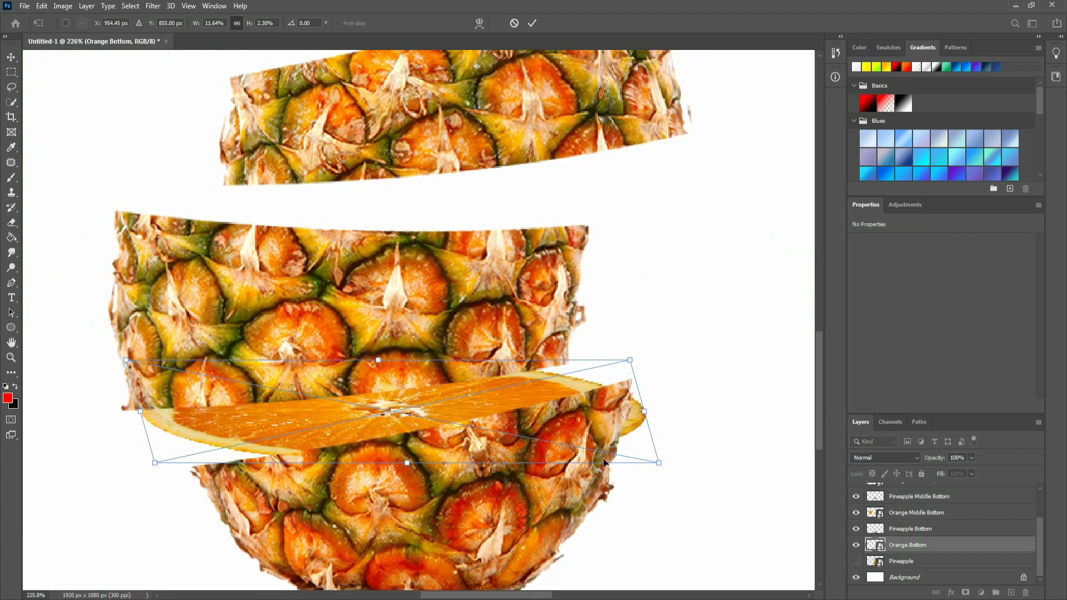
pyautogui.moveTo(646, 416); pyautogui.dragTo(645, 392)
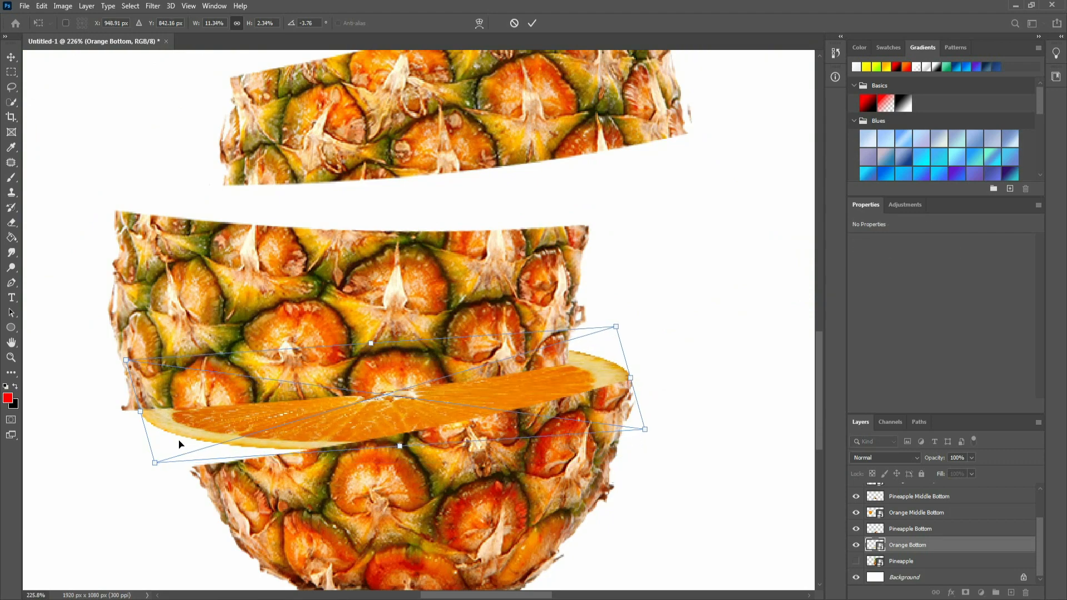
# Fit the Orange Bottom orange to the base slice's cut edges at about 10.27% width, 2.07% height and -10.79° rotation, and apply the transform
pyautogui.moveTo(142, 417); pyautogui.dragTo(193, 471)
pyautogui.moveTo(425, 474); pyautogui.dragTo(421, 439)
pyautogui.moveTo(473, 403); pyautogui.dragTo(476, 420)
pyautogui.moveTo(630, 380); pyautogui.dragTo(635, 389)
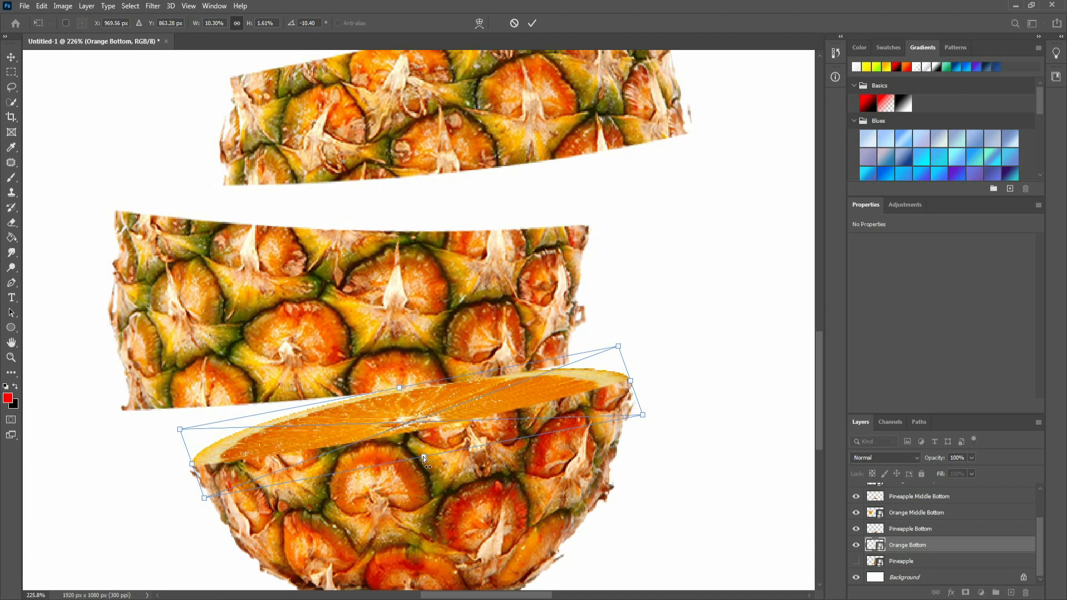
pyautogui.moveTo(423, 456); pyautogui.dragTo(424, 450)
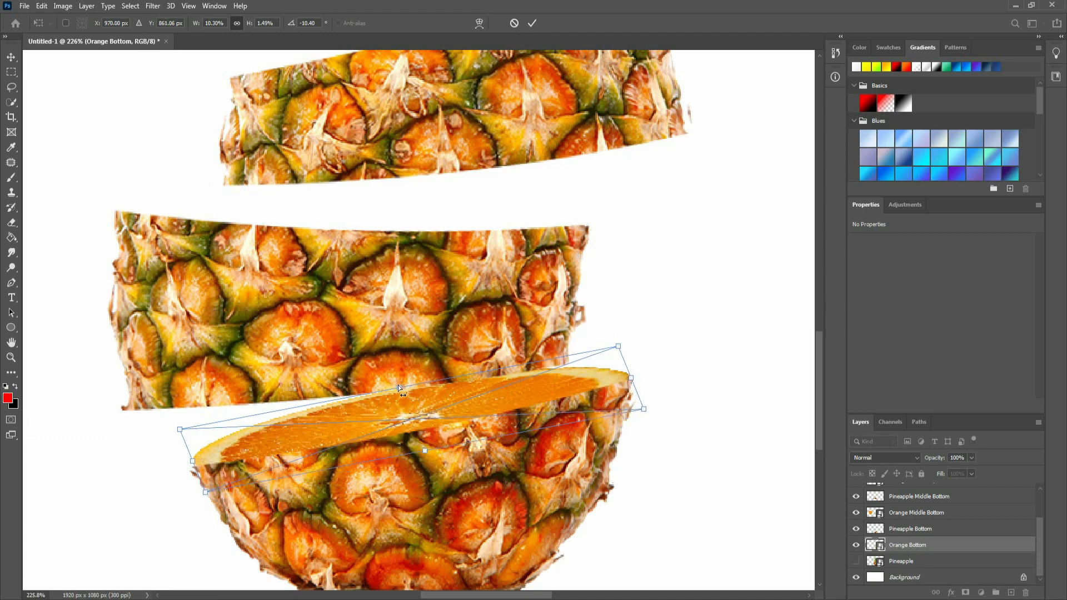
pyautogui.moveTo(398, 385); pyautogui.dragTo(398, 375)
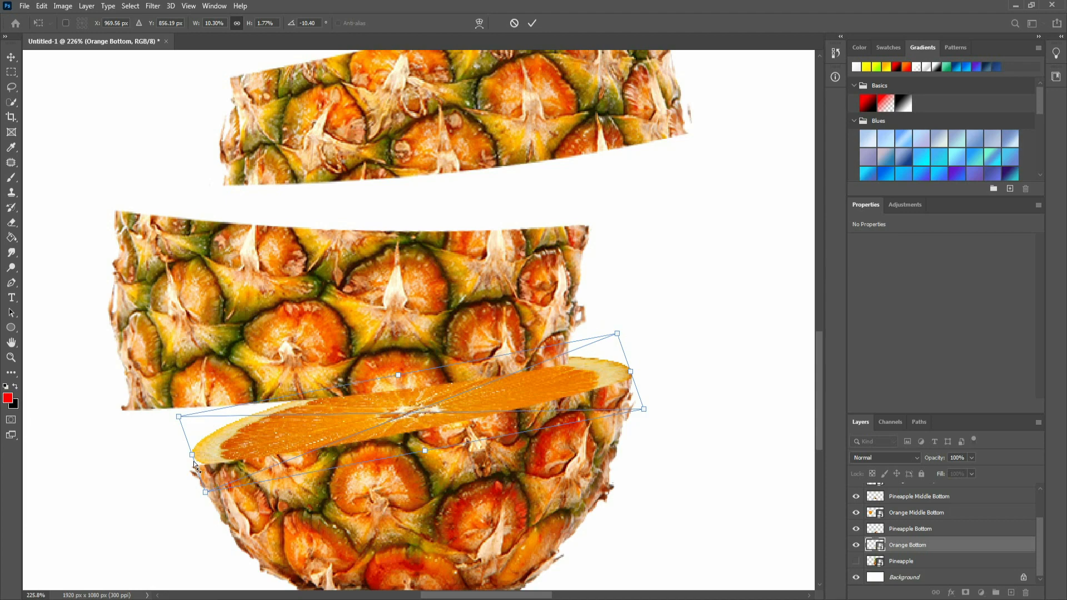
pyautogui.moveTo(193, 464); pyautogui.dragTo(195, 475)
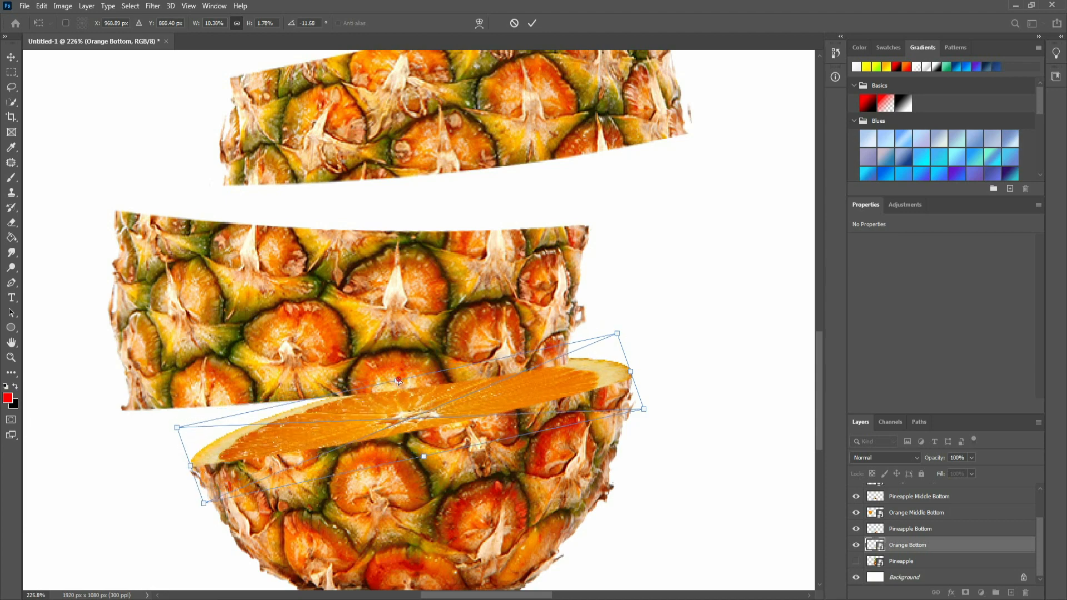
pyautogui.moveTo(398, 381); pyautogui.dragTo(392, 367)
pyautogui.moveTo(633, 374); pyautogui.dragTo(634, 382)
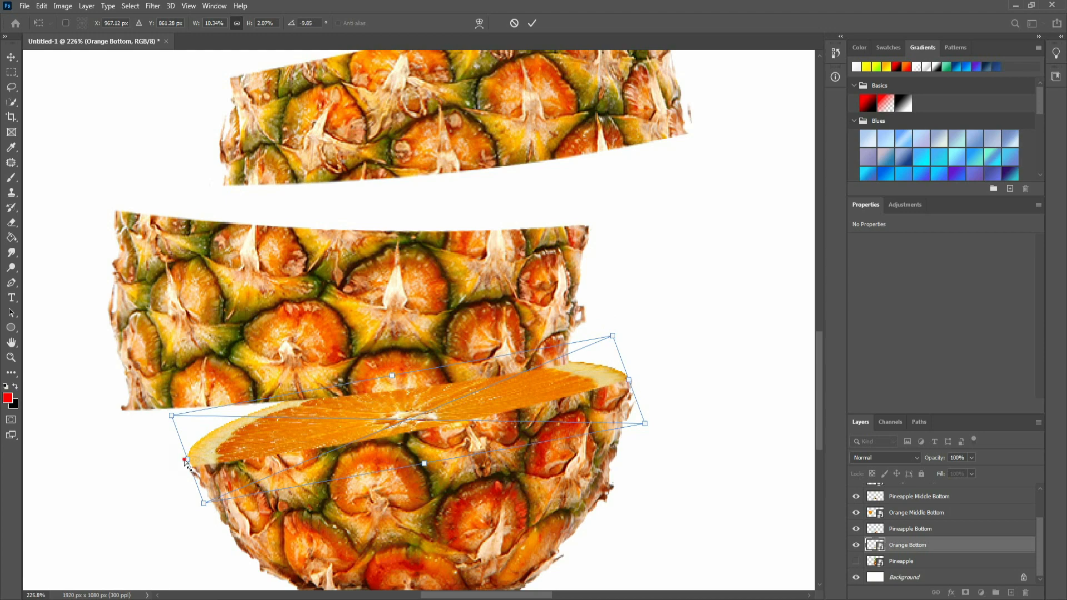
pyautogui.moveTo(185, 463); pyautogui.dragTo(189, 470)
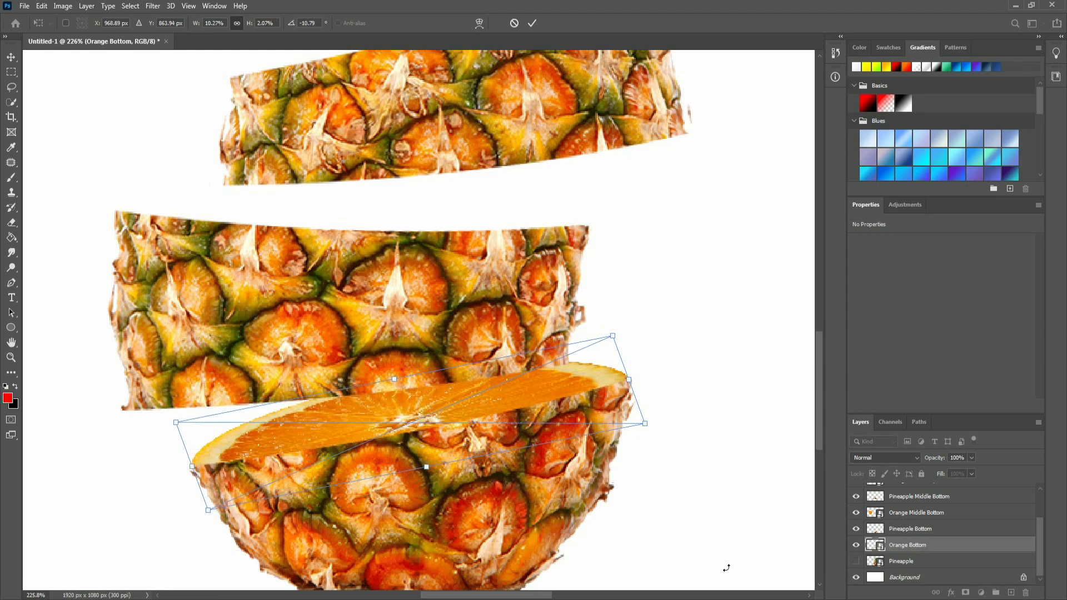
pyautogui.click(531, 22)
# Load the Orange Bottom outline as a selection, erase the Pineapple Bottom skin inside it, and deselect
pyautogui.keyDown('ctrl'); pyautogui.click(877, 547); pyautogui.keyUp('ctrl')
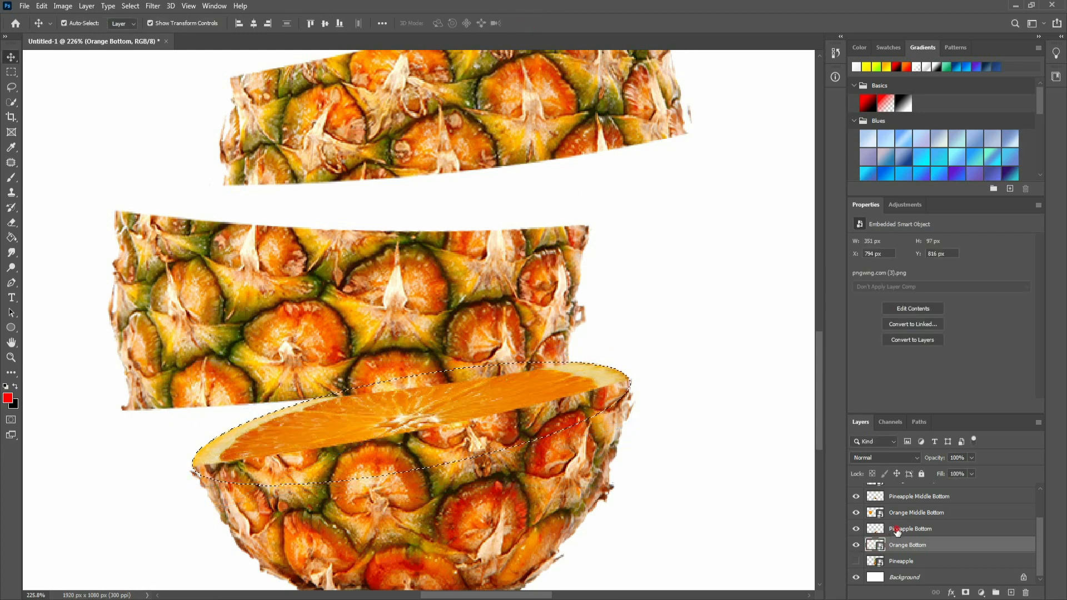
pyautogui.click(917, 529)
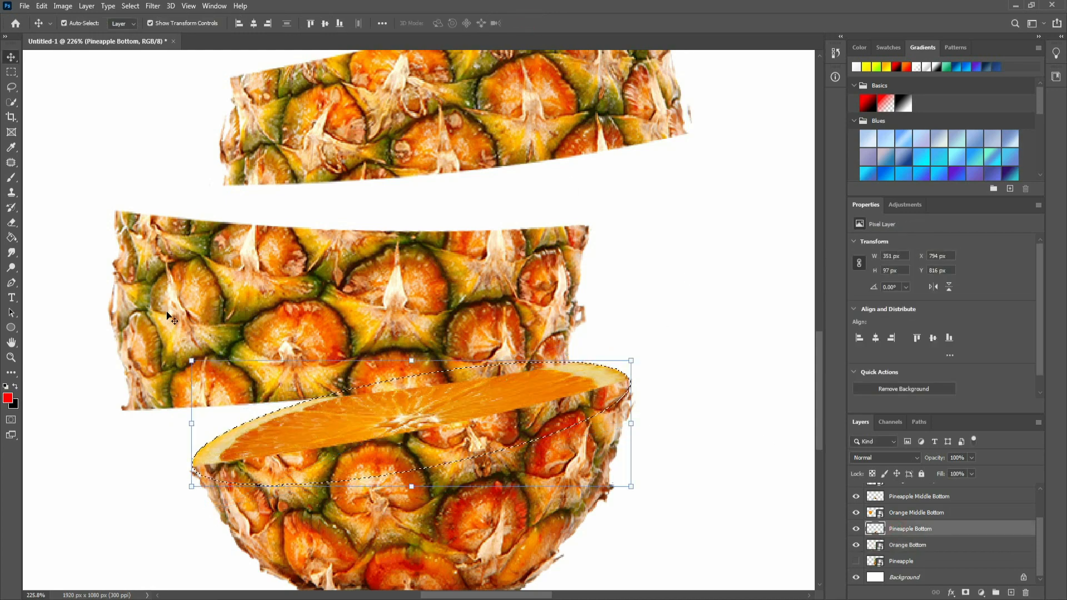
pyautogui.click(12, 222)
pyautogui.moveTo(389, 422)
pyautogui.mouseDown()
pyautogui.moveTo(642, 381)
pyautogui.moveTo(311, 444)
pyautogui.mouseUp()
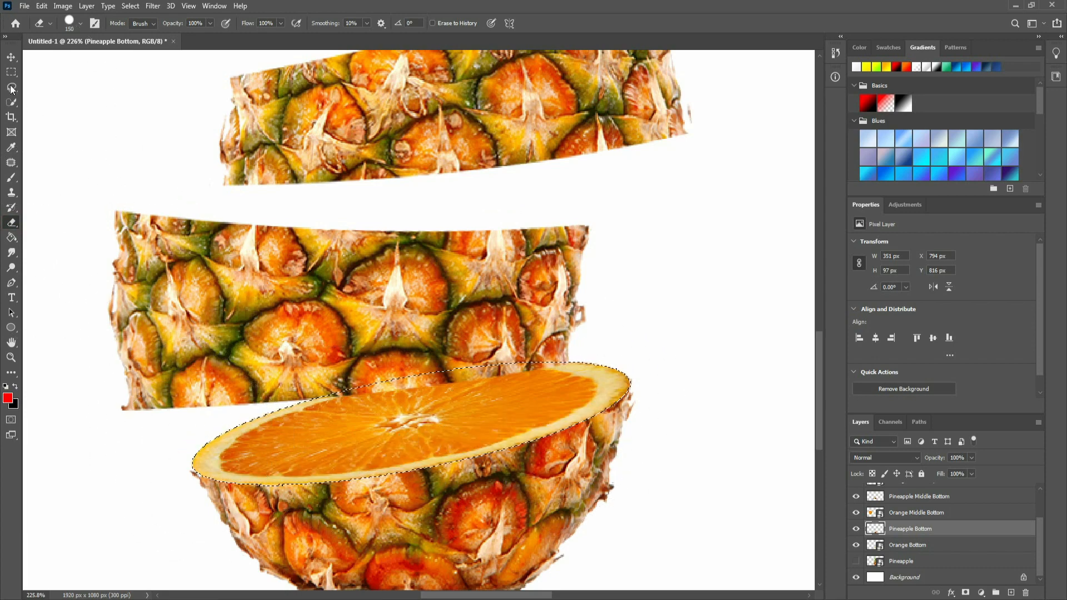
pyautogui.click(12, 57)
pyautogui.hotkey('ctrl', '0')
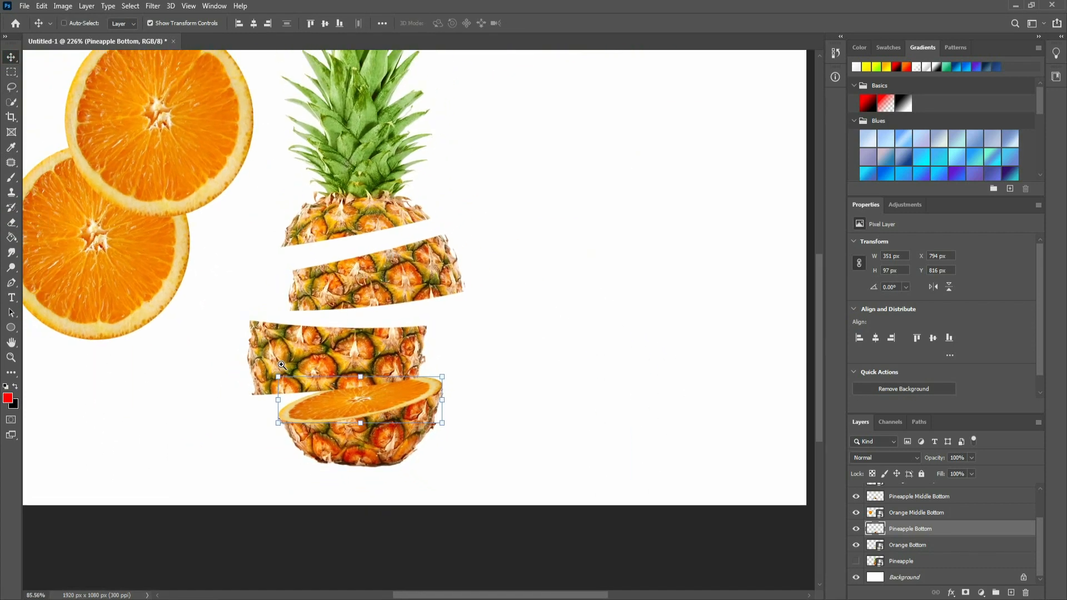
pyautogui.click(470, 378)
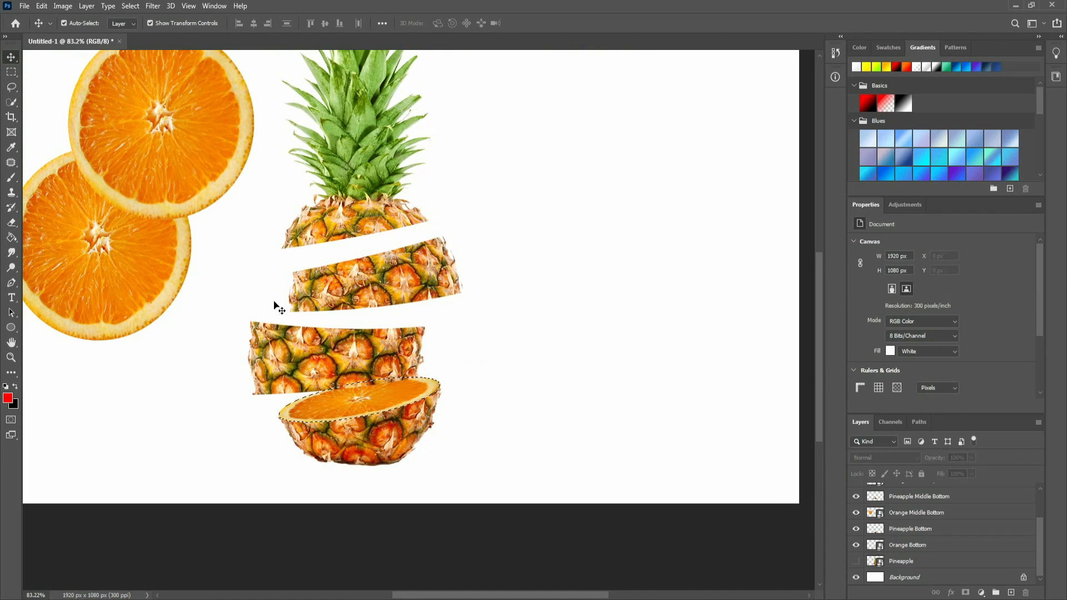
pyautogui.hotkey('ctrl', 'd')
# Shift the Orange Middle Top orange aside and lay the Orange Middle Bottom orange over its slice at about 10.65% width and 2.84% height
pyautogui.moveTo(185, 201); pyautogui.dragTo(216, 170)
pyautogui.moveTo(131, 274); pyautogui.dragTo(592, 289)
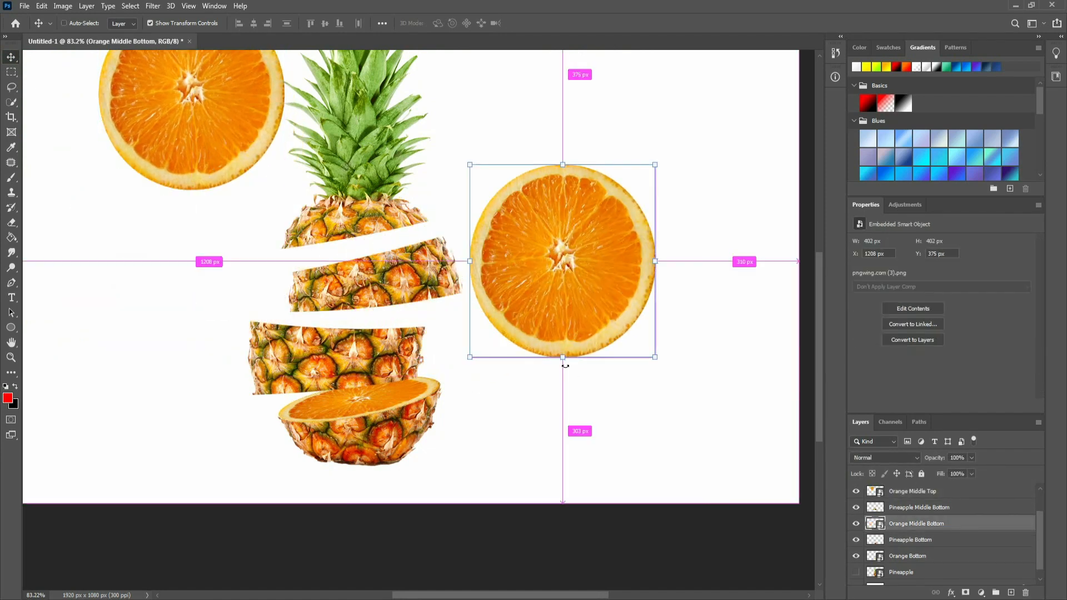
pyautogui.moveTo(562, 358); pyautogui.dragTo(563, 211)
pyautogui.moveTo(625, 195); pyautogui.dragTo(400, 324)
pyautogui.scroll(5, 400, 323)
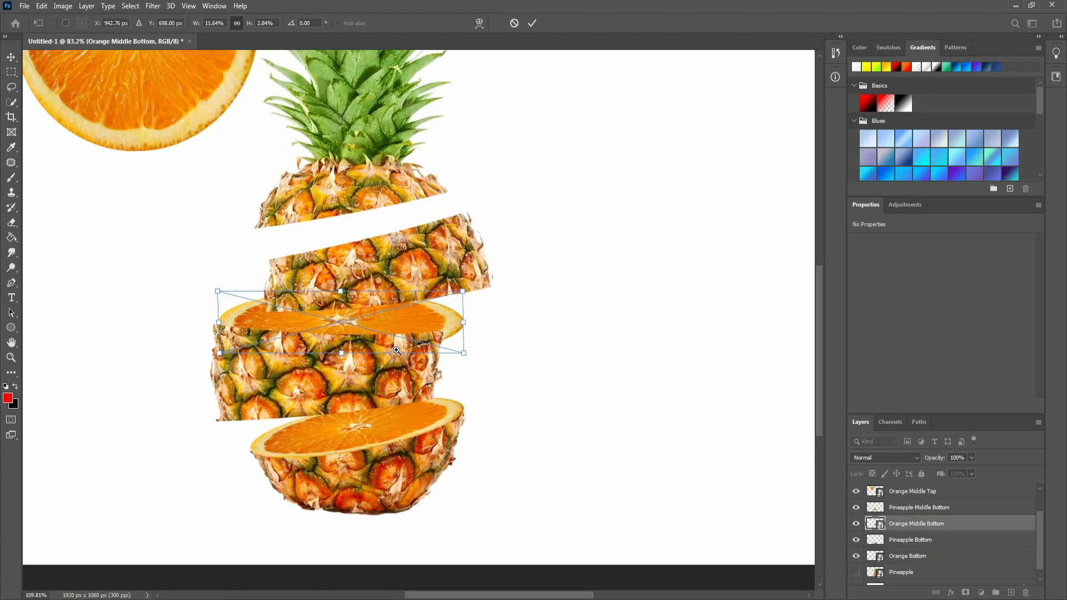
pyautogui.moveTo(598, 347); pyautogui.dragTo(530, 365)
pyautogui.scroll(-3, 530, 365)
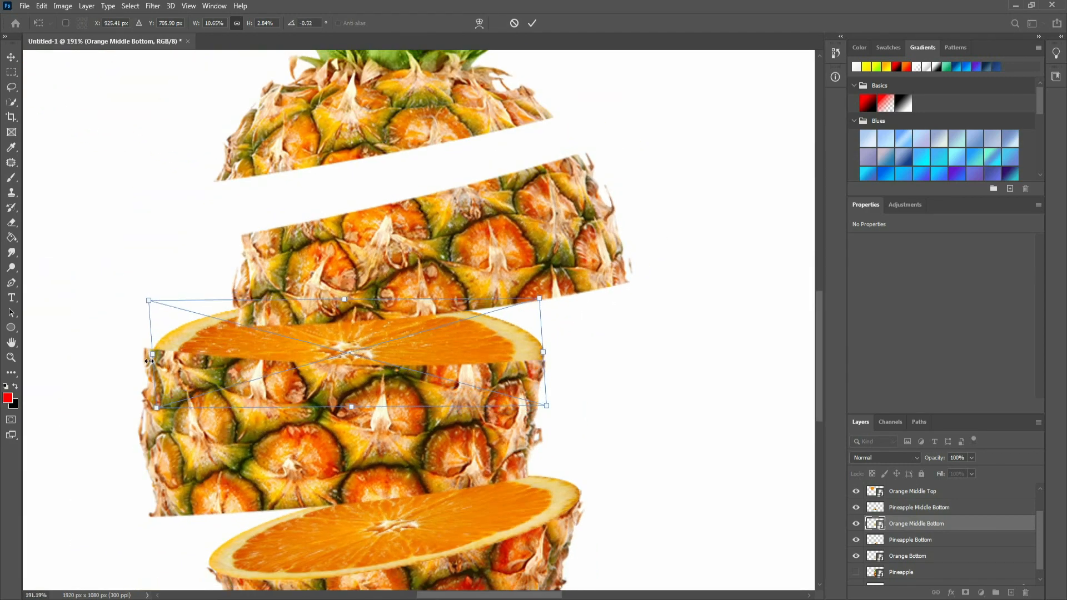
# Fit the Orange Middle Bottom orange to the lower middle slice's edges at about 10.93% width, 2.62% height and 2.01° rotation, and apply the transform
pyautogui.moveTo(154, 348); pyautogui.dragTo(145, 350)
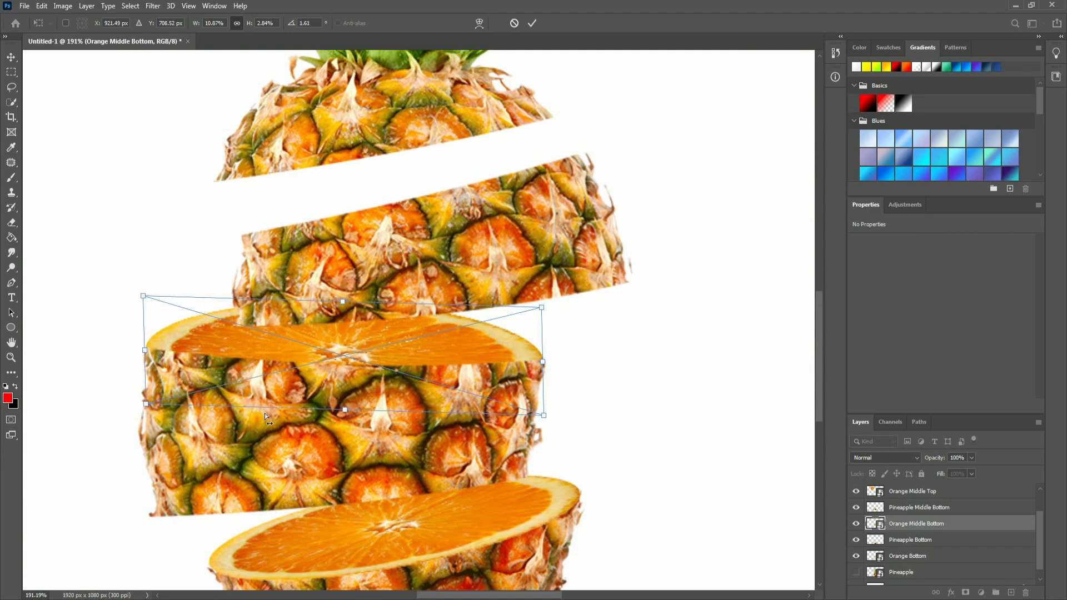
pyautogui.moveTo(288, 409); pyautogui.dragTo(381, 374)
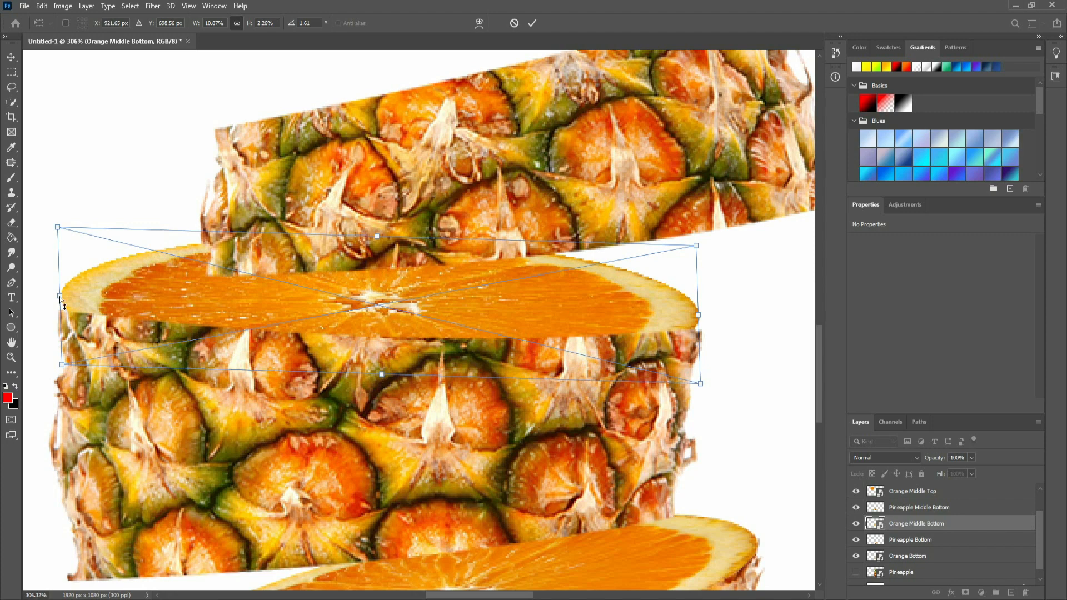
pyautogui.moveTo(59, 298); pyautogui.dragTo(58, 308)
pyautogui.moveTo(703, 320); pyautogui.dragTo(701, 333)
pyautogui.moveTo(529, 381); pyautogui.dragTo(489, 357)
pyautogui.moveTo(458, 318); pyautogui.dragTo(457, 307)
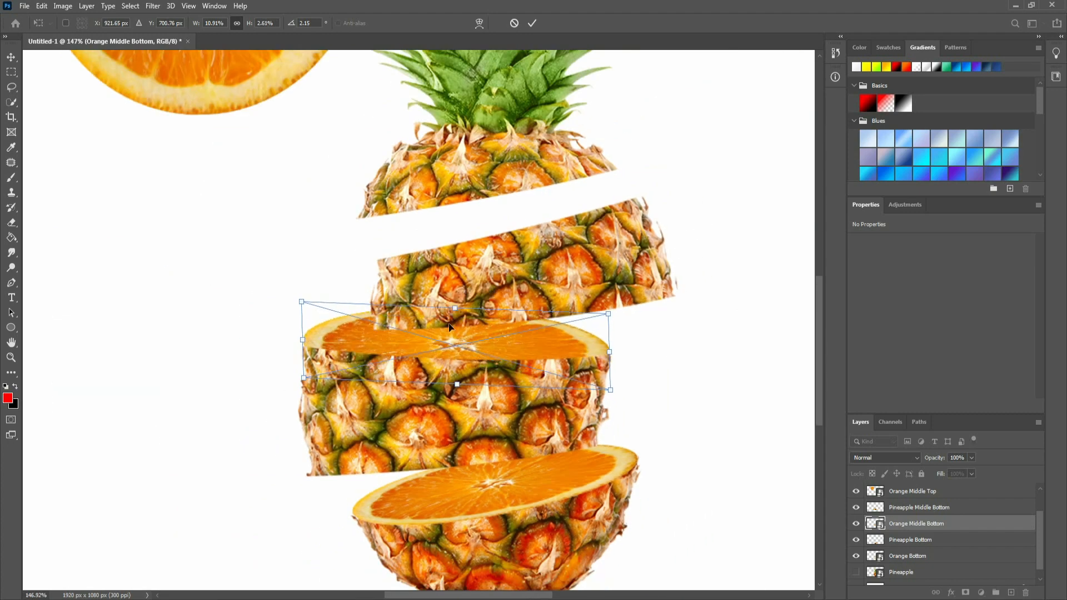
pyautogui.moveTo(303, 341); pyautogui.dragTo(302, 346)
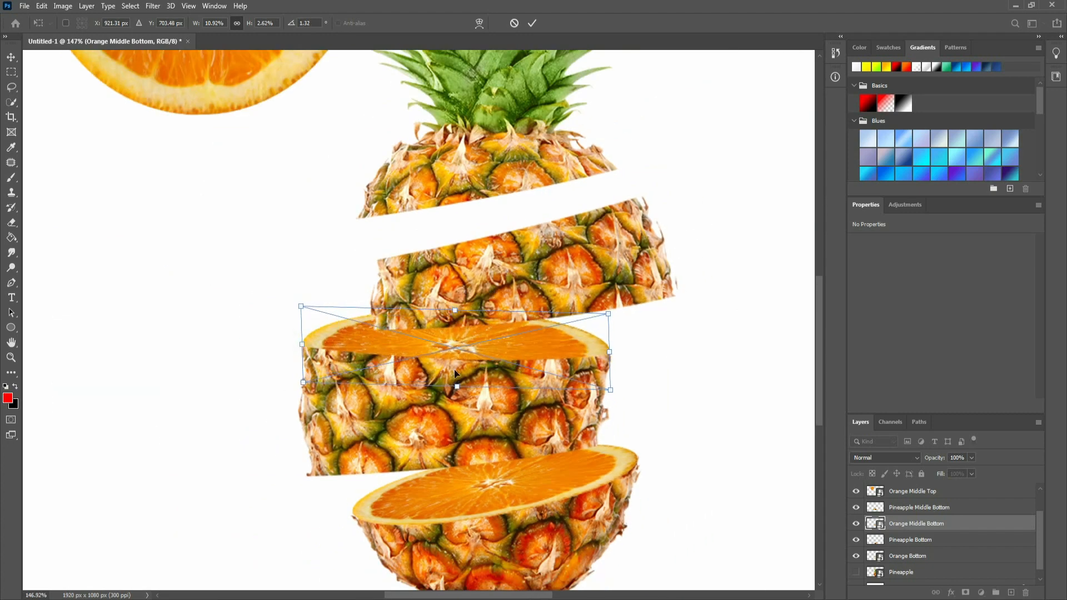
pyautogui.moveTo(521, 357); pyautogui.dragTo(549, 377)
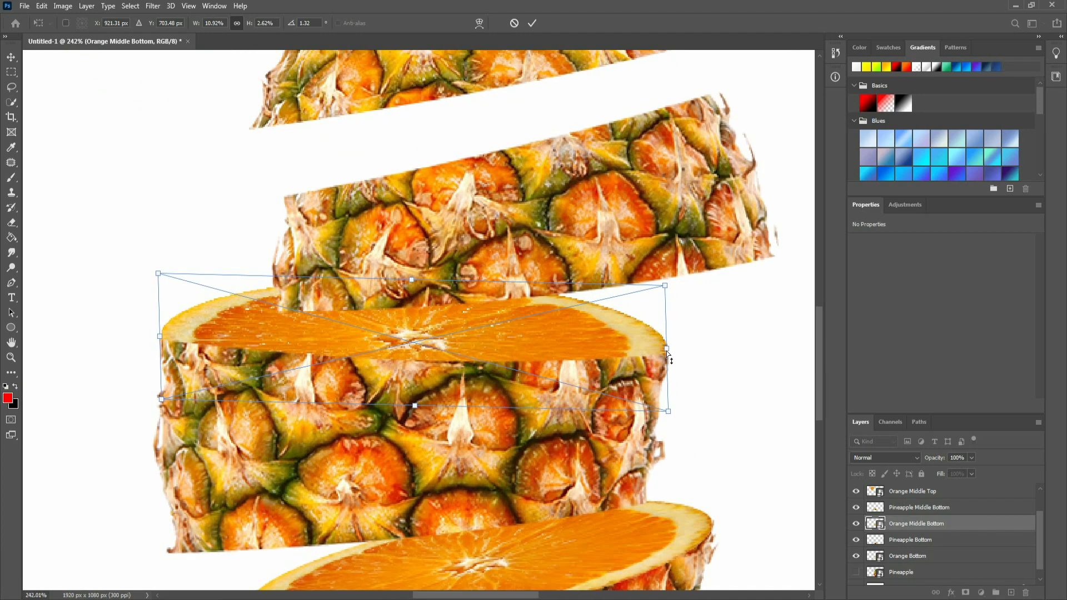
pyautogui.moveTo(666, 352); pyautogui.dragTo(667, 358)
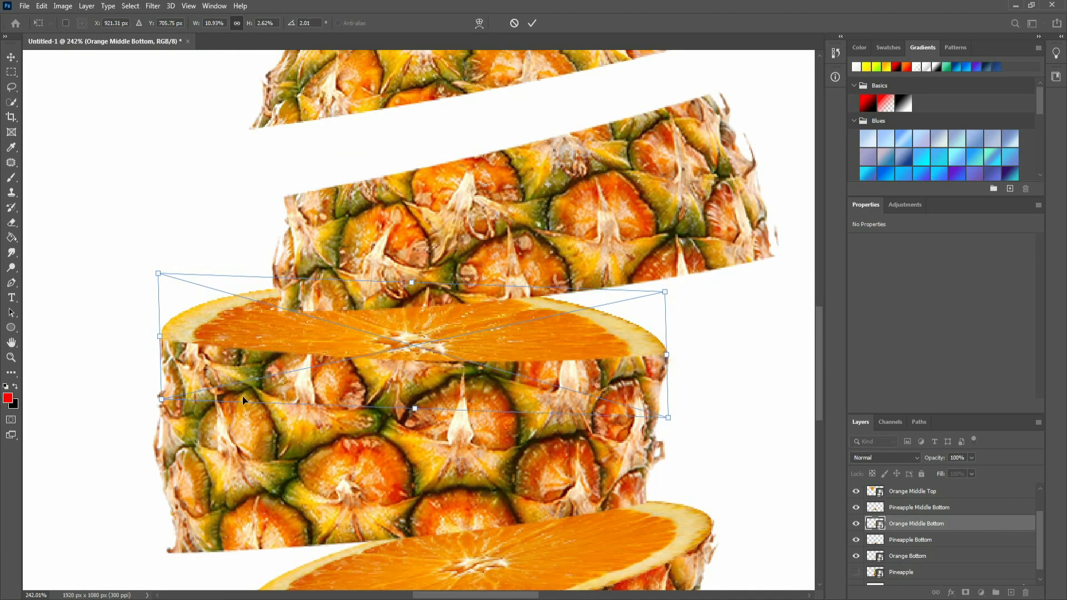
pyautogui.moveTo(242, 395); pyautogui.dragTo(229, 391)
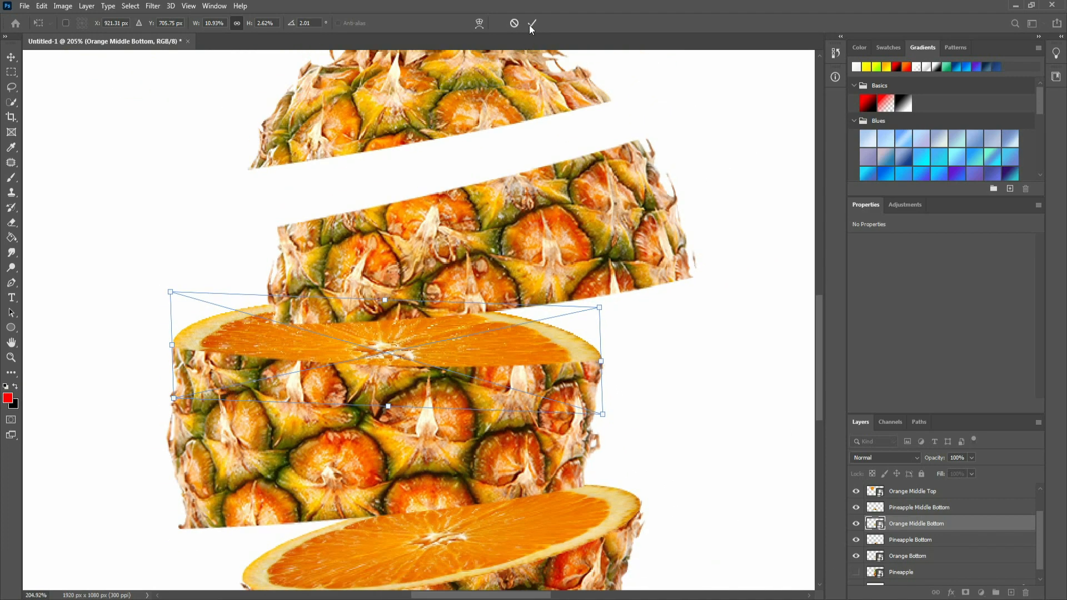
pyautogui.click(531, 23)
# Load the Orange Middle Bottom outline as a selection, erase the Pineapple Middle Bottom skin inside it, and deselect
pyautogui.keyDown('ctrl'); pyautogui.click(879, 525); pyautogui.keyUp('ctrl')
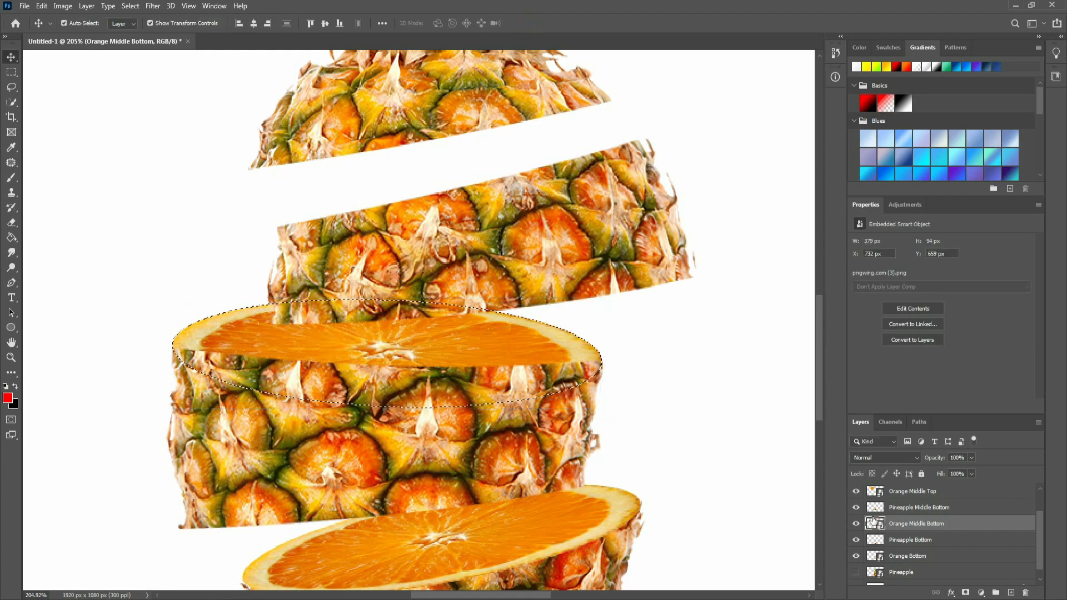
pyautogui.click(883, 508)
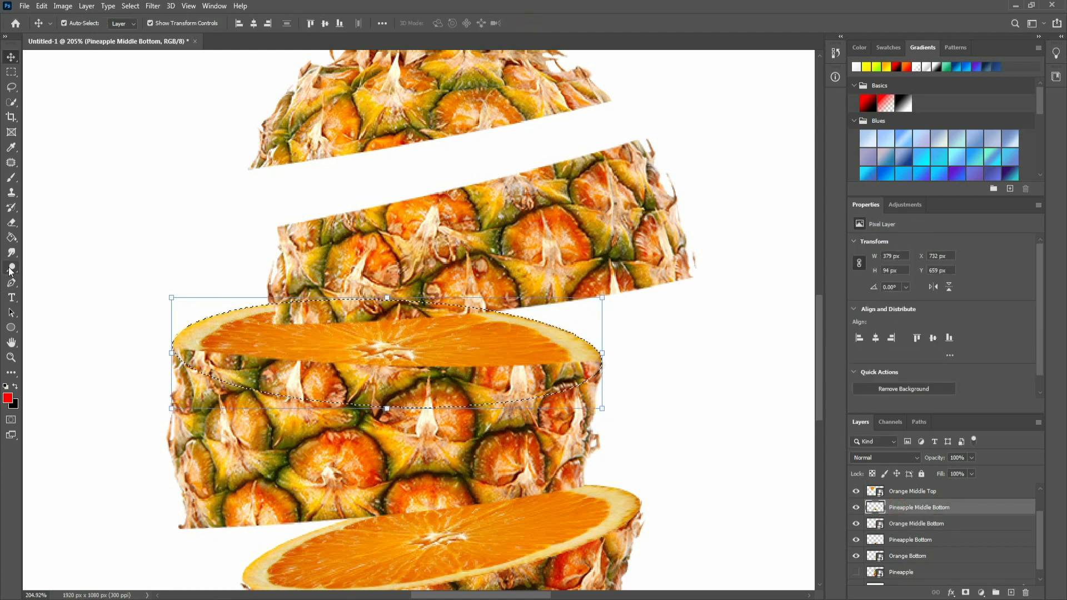
pyautogui.click(11, 222)
pyautogui.moveTo(336, 342)
pyautogui.mouseDown()
pyautogui.moveTo(490, 367)
pyautogui.moveTo(559, 357)
pyautogui.mouseUp()
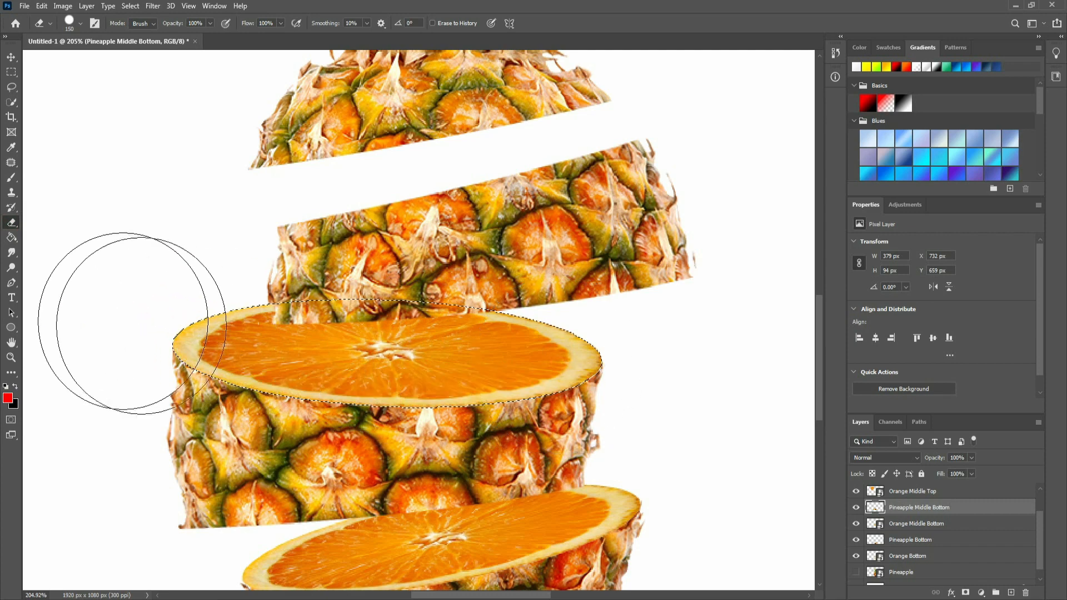
pyautogui.press('v')
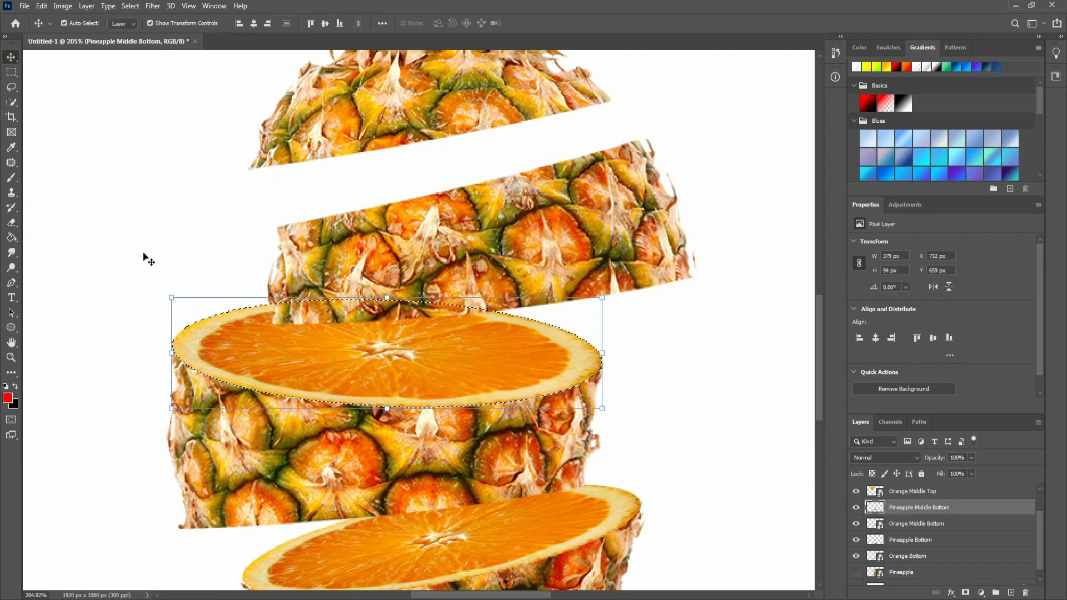
pyautogui.scroll(-5, 167, 266)
pyautogui.hotkey('ctrl', 'd')
pyautogui.keyDown('ctrl'); pyautogui.click(500, 318); pyautogui.keyUp('ctrl')
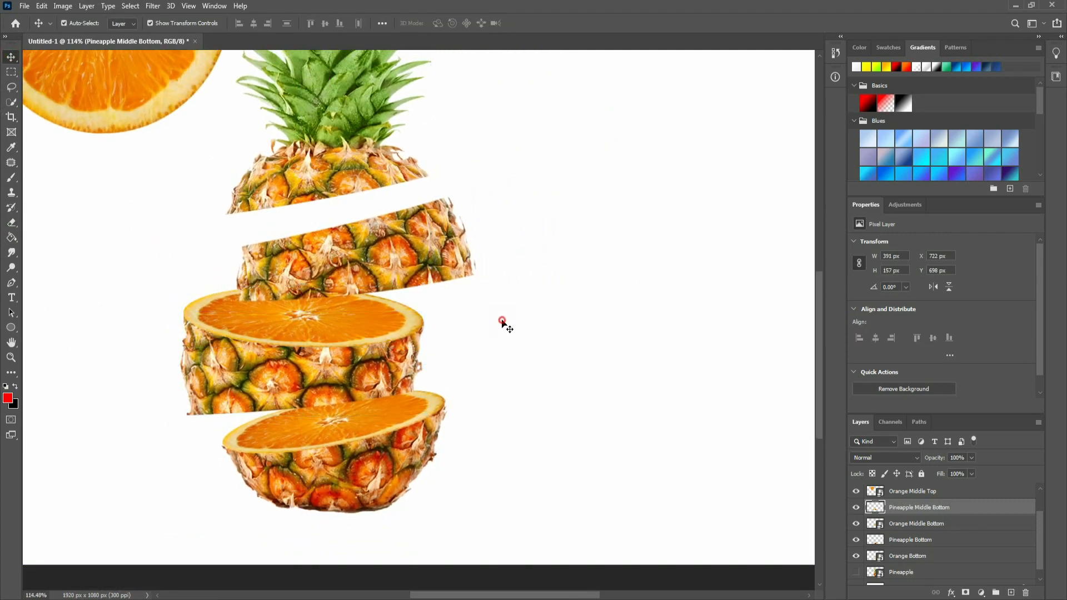
# Flatten the Orange Middle Top orange to about 1.83% height and move it above the upper middle slice, to about X 970, Y 540 px
pyautogui.scroll(-6, 420, 298)
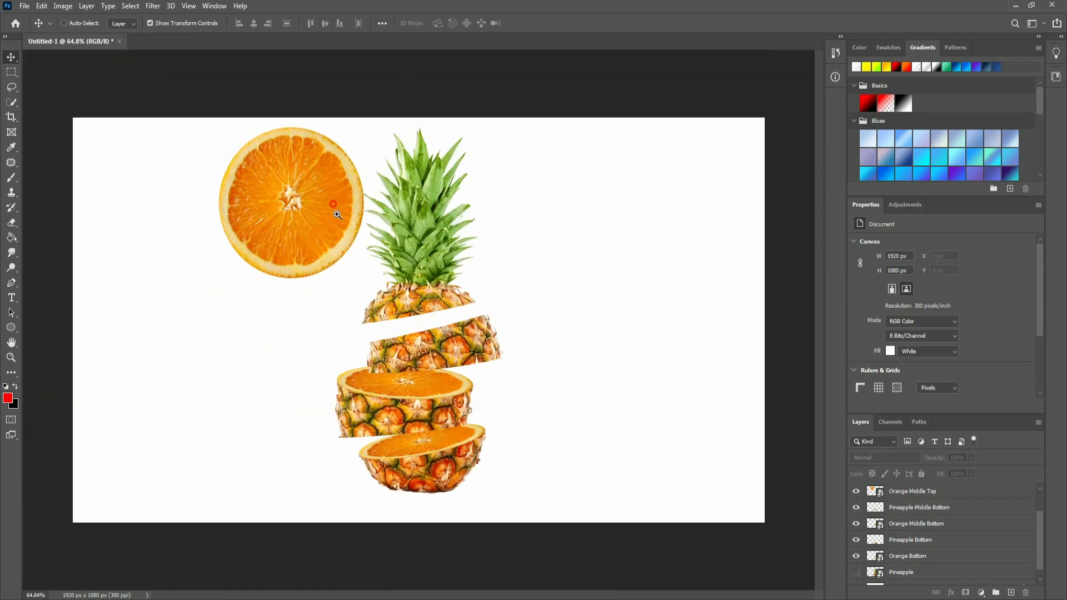
pyautogui.scroll(4, 331, 202)
pyautogui.click(313, 235)
pyautogui.moveTo(313, 234); pyautogui.dragTo(647, 328)
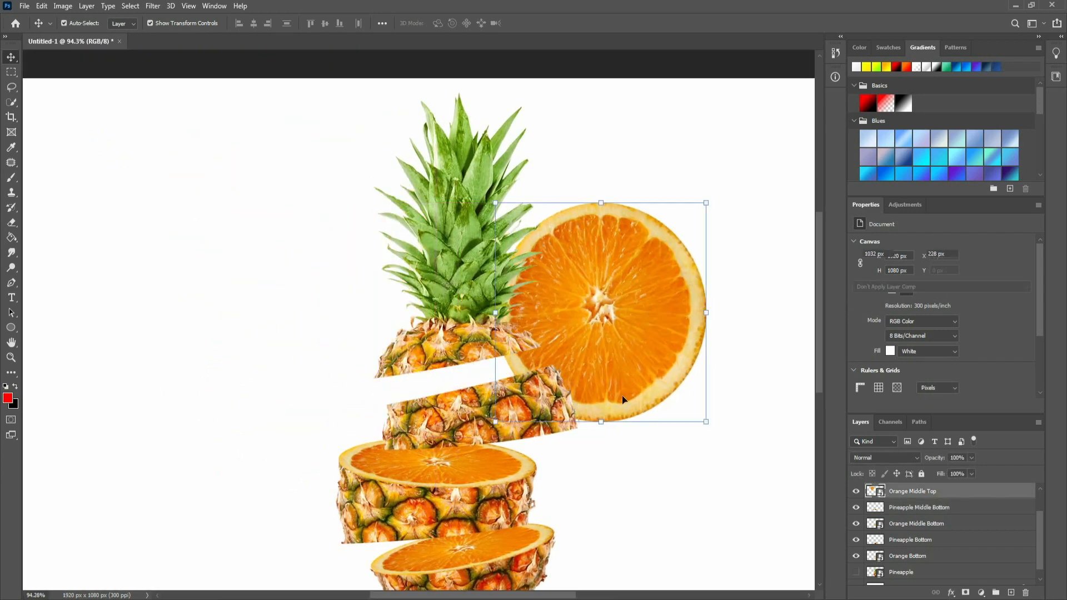
pyautogui.moveTo(602, 424); pyautogui.dragTo(503, 386)
pyautogui.scroll(5, 515, 372)
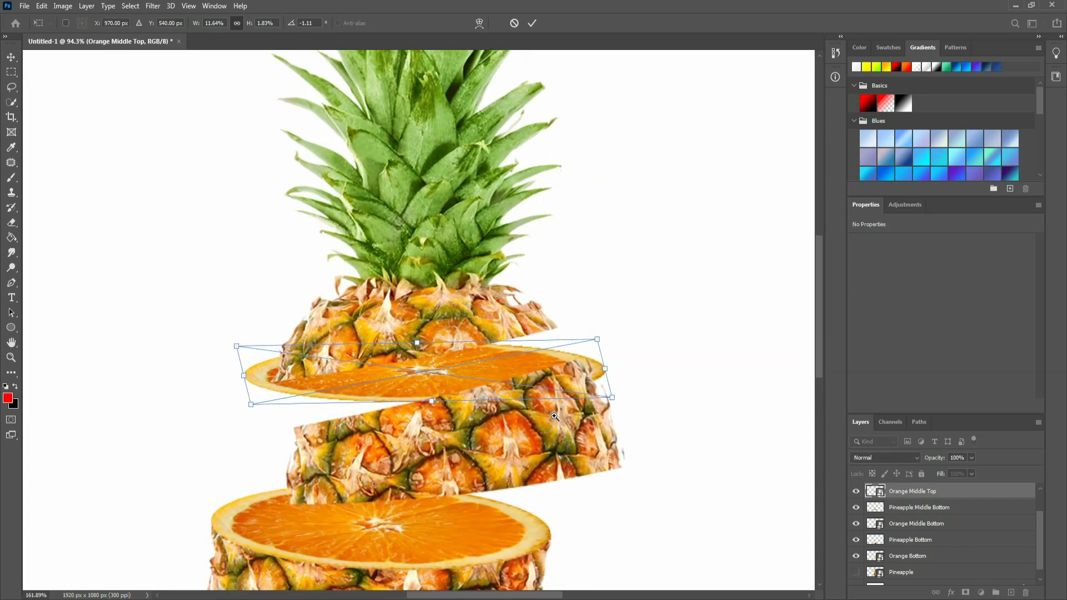
# Fit the Orange Middle Top orange to the upper middle slice's edges at about 9.40% width, 1.63% height and -12.83° rotation, and apply the transform
pyautogui.moveTo(662, 368); pyautogui.dragTo(633, 351)
pyautogui.moveTo(80, 383); pyautogui.dragTo(156, 461)
pyautogui.moveTo(381, 358)
pyautogui.mouseDown()
pyautogui.moveTo(381, 345)
pyautogui.moveTo(384, 356)
pyautogui.mouseUp()
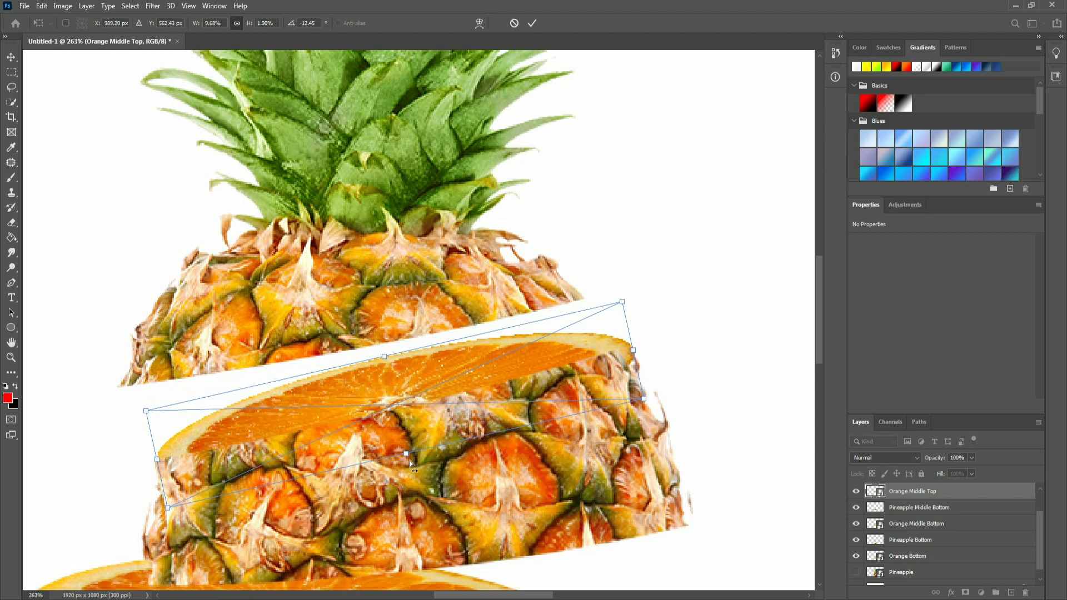
pyautogui.moveTo(406, 454); pyautogui.dragTo(405, 439)
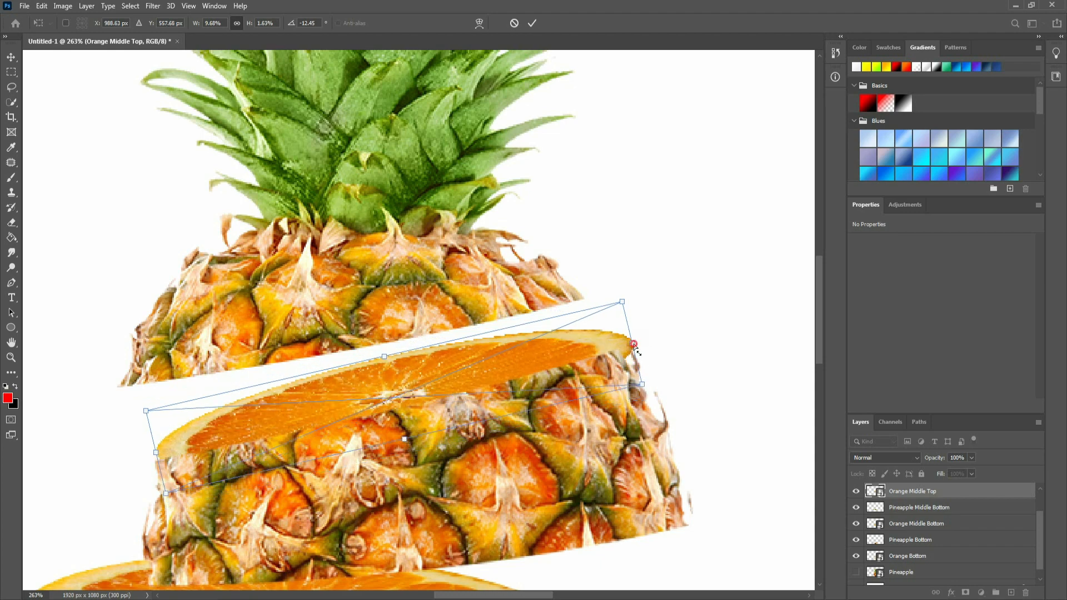
pyautogui.moveTo(636, 349); pyautogui.dragTo(617, 352)
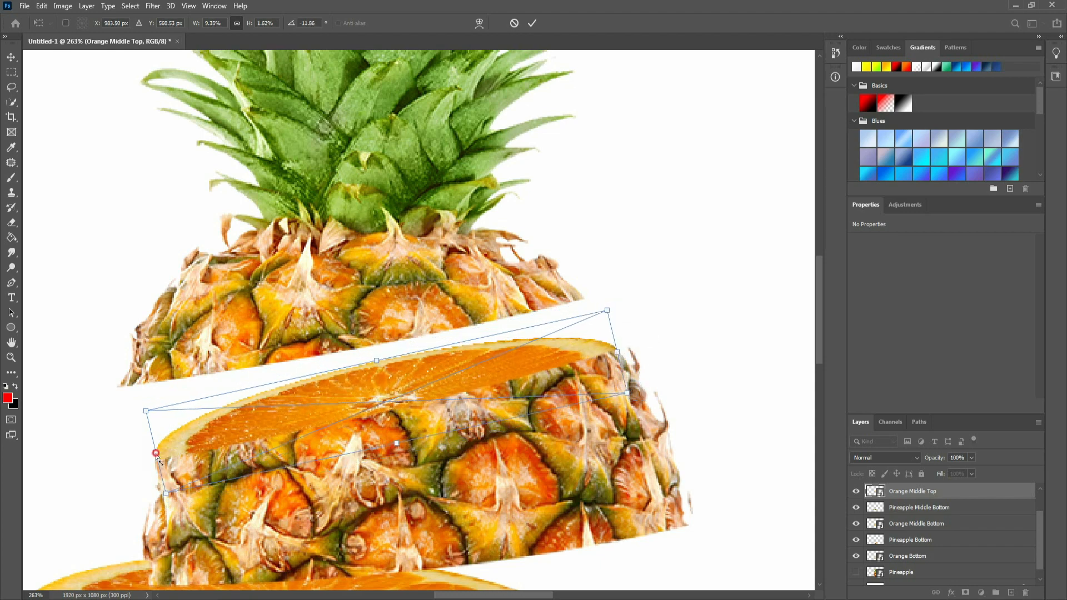
pyautogui.moveTo(156, 454); pyautogui.dragTo(159, 443)
pyautogui.scroll(-5, 330, 478)
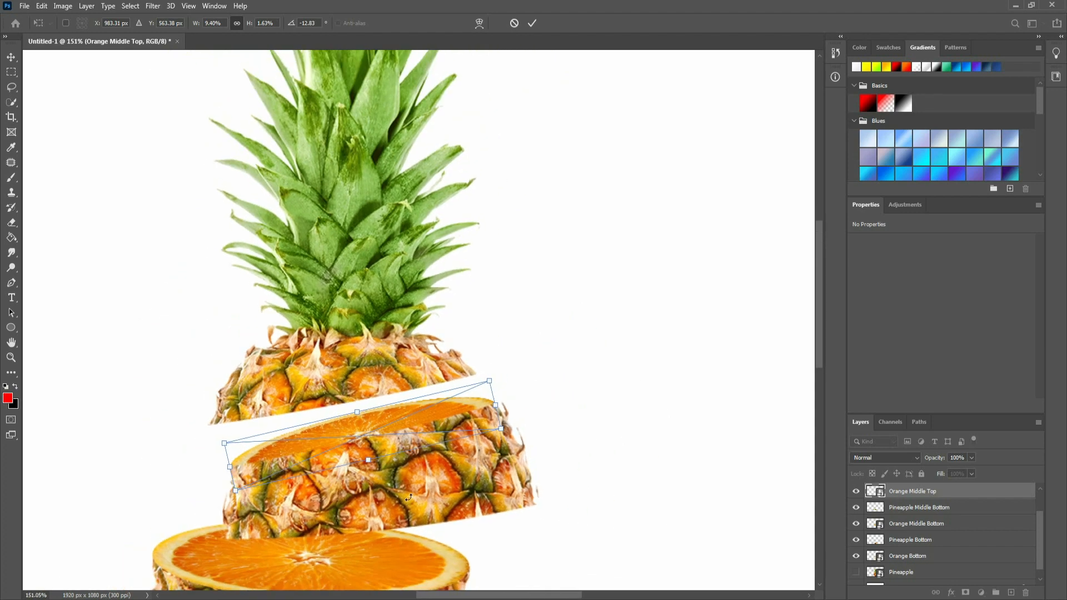
pyautogui.click(532, 22)
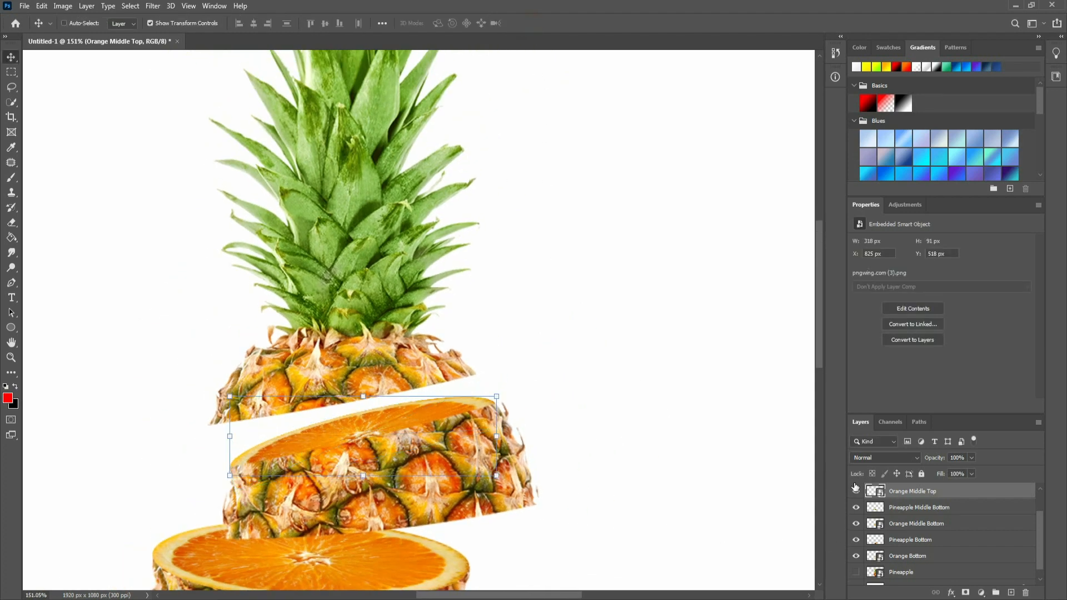
# Load the Orange Middle Top outline as a selection, erase the Pineapple Middle top skin inside it, and deselect
pyautogui.keyDown('ctrl'); pyautogui.click(873, 493); pyautogui.keyUp('ctrl')
pyautogui.scroll(2, 890, 503)
pyautogui.click(898, 512)
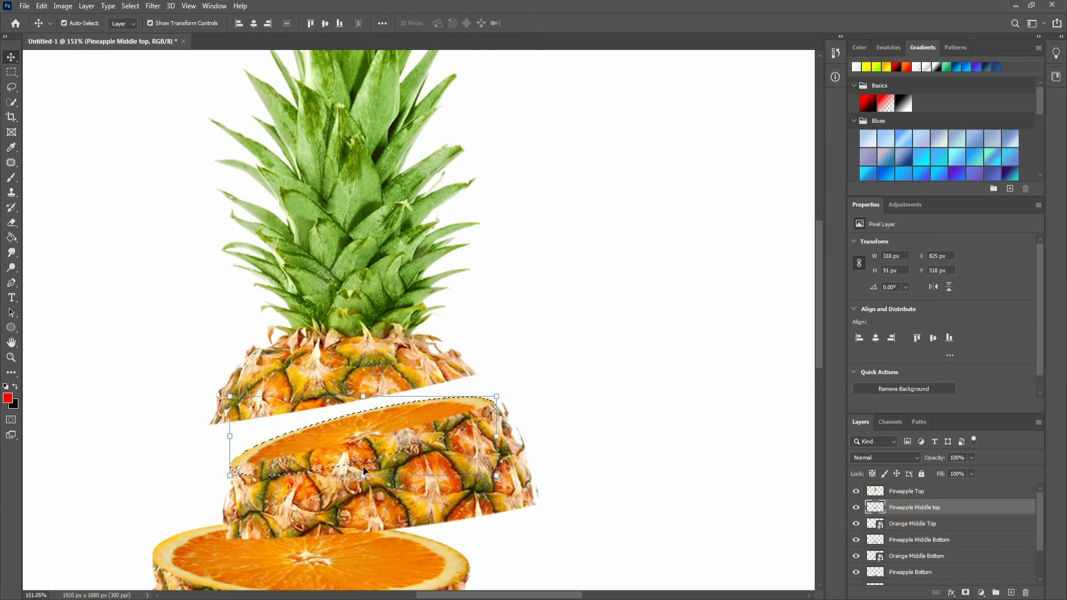
pyautogui.click(11, 222)
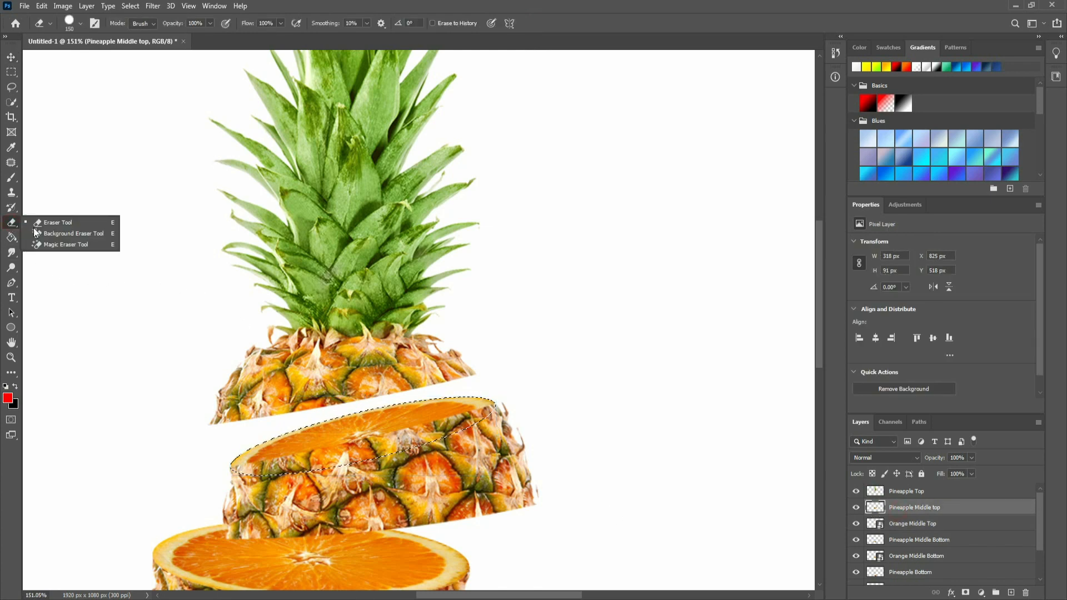
pyautogui.click(55, 222)
pyautogui.moveTo(472, 414); pyautogui.dragTo(167, 461)
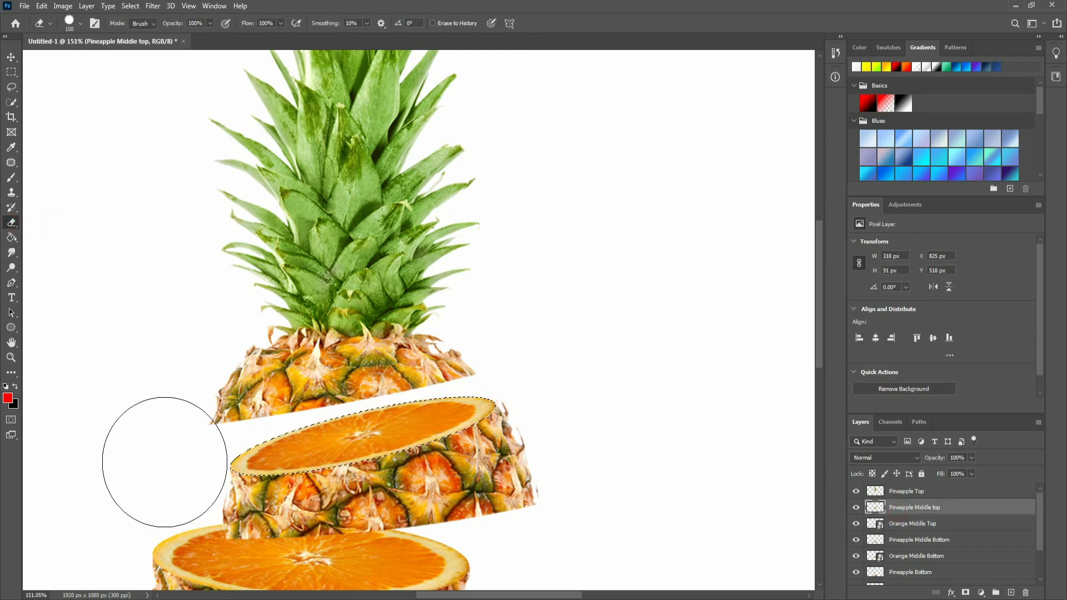
pyautogui.click(11, 56)
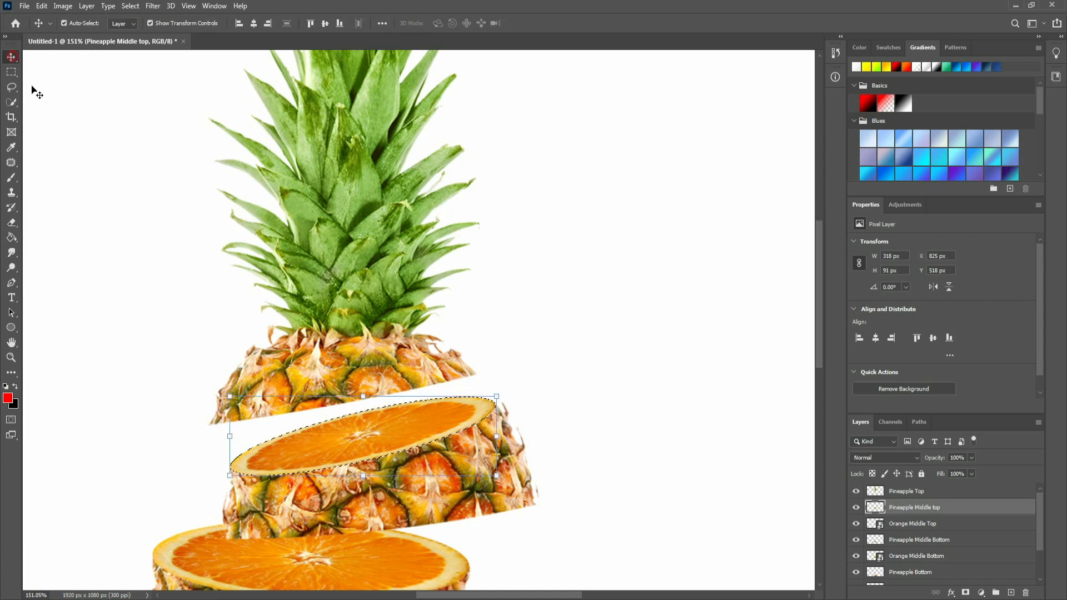
pyautogui.click(101, 215)
# Create a new layer directly above Background and set up a 401 px Soft Round brush flattened into a thin horizontal ellipse
pyautogui.moveTo(136, 250); pyautogui.dragTo(120, 235)
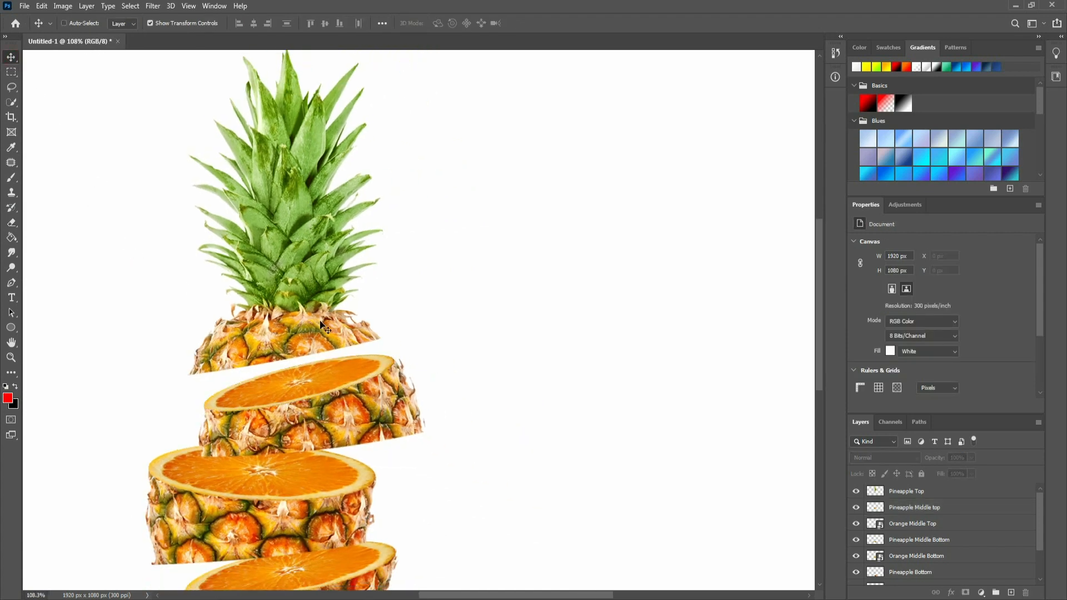
pyautogui.moveTo(465, 343); pyautogui.dragTo(432, 405)
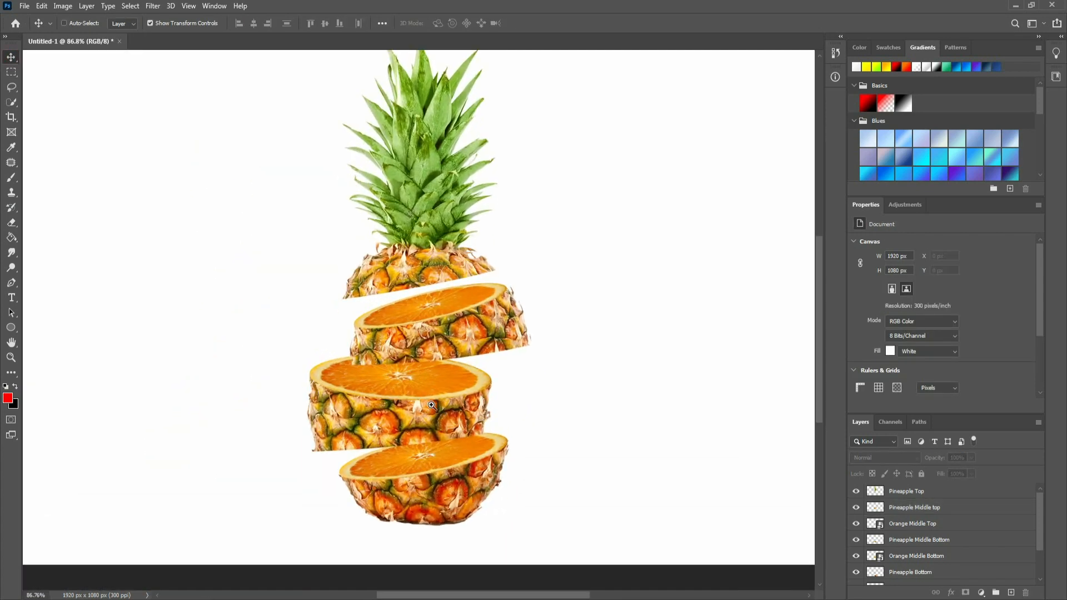
pyautogui.scroll(-3, 928, 503)
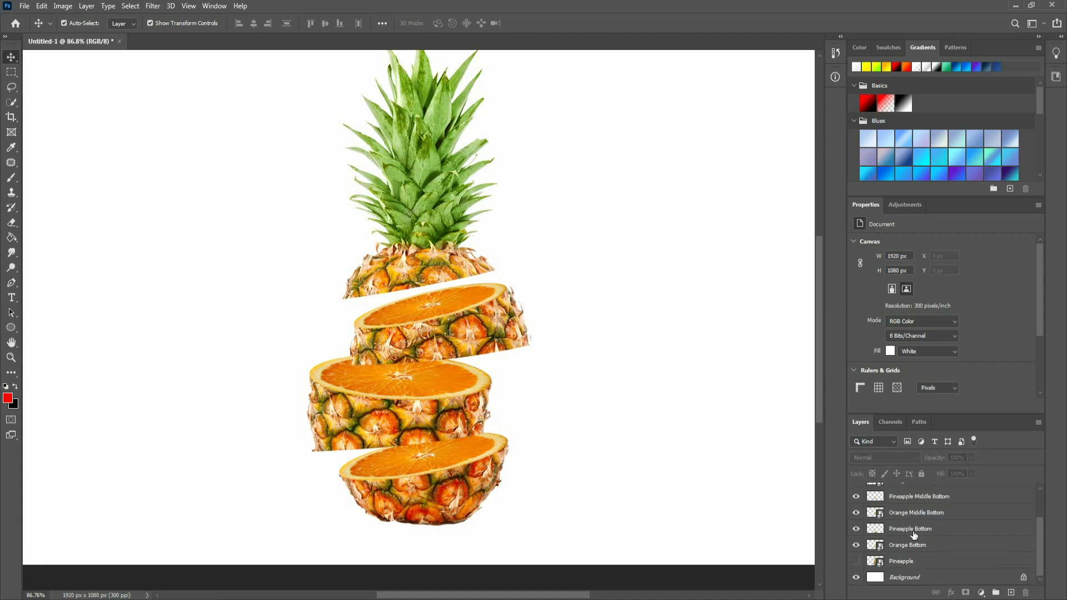
pyautogui.keyDown('alt'); pyautogui.doubleClick(904, 577); pyautogui.keyUp('alt')
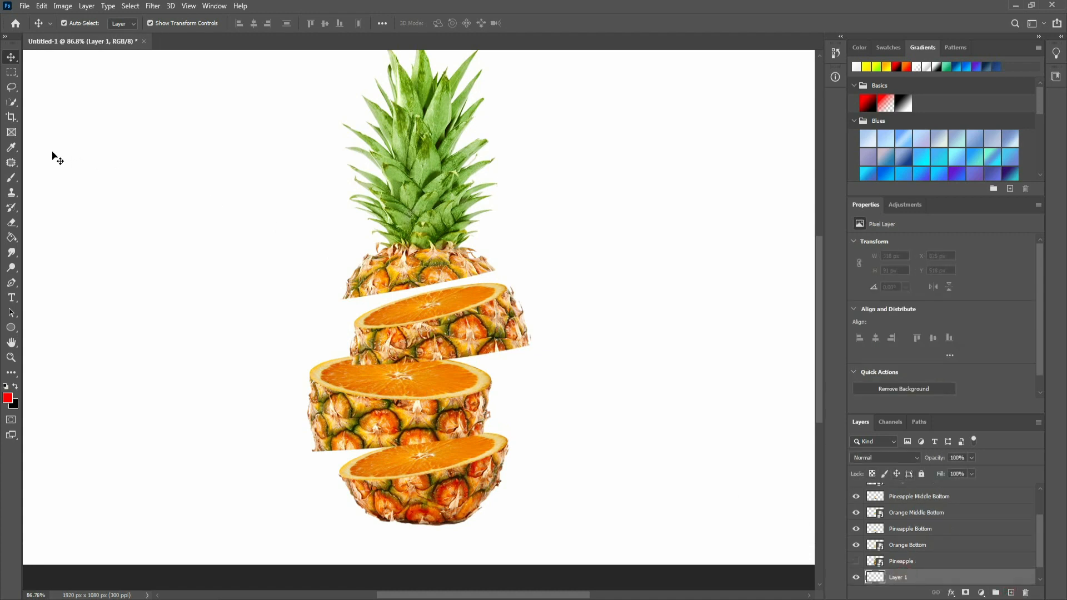
pyautogui.click(12, 178)
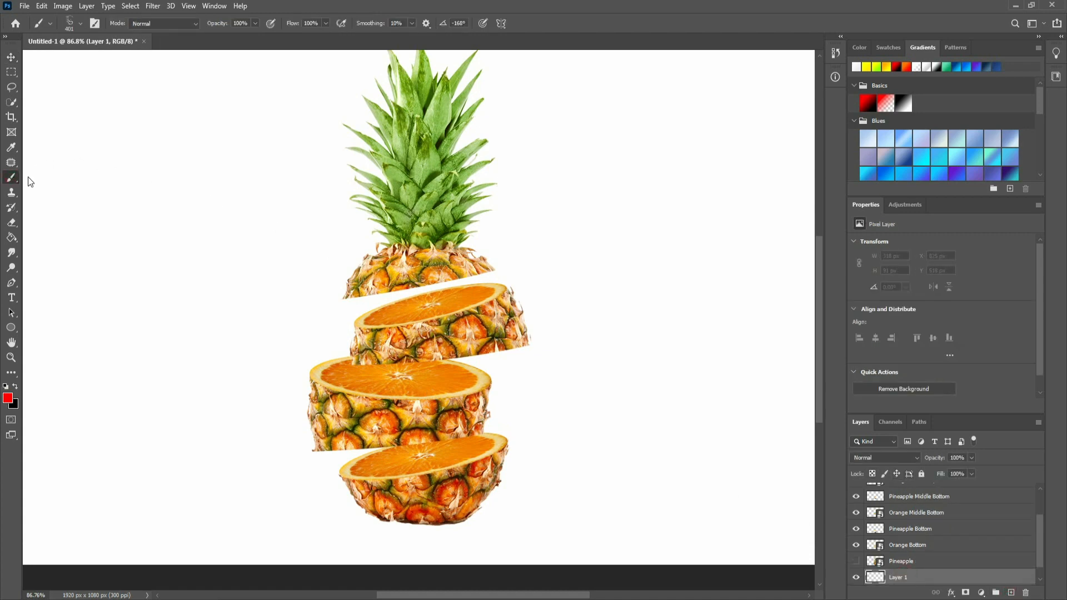
pyautogui.click(81, 24)
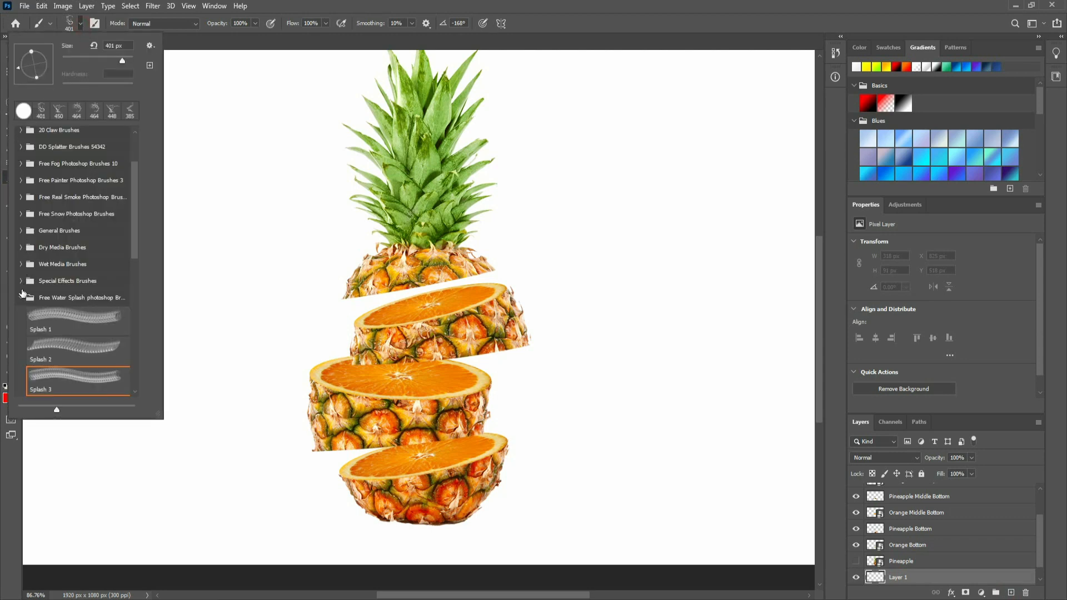
pyautogui.scroll(3, 25, 222)
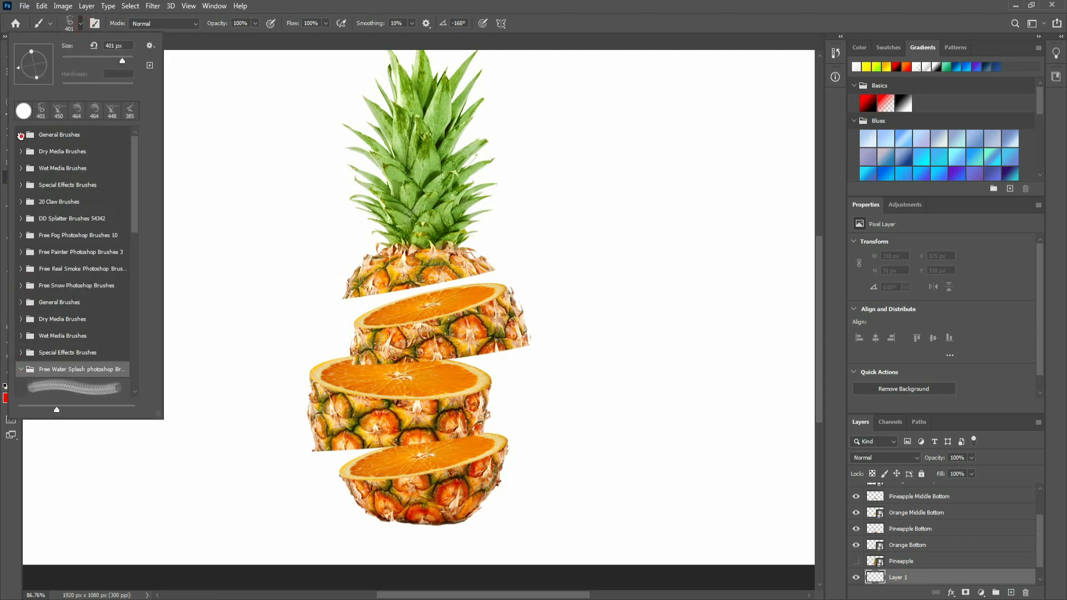
pyautogui.click(20, 135)
pyautogui.click(78, 162)
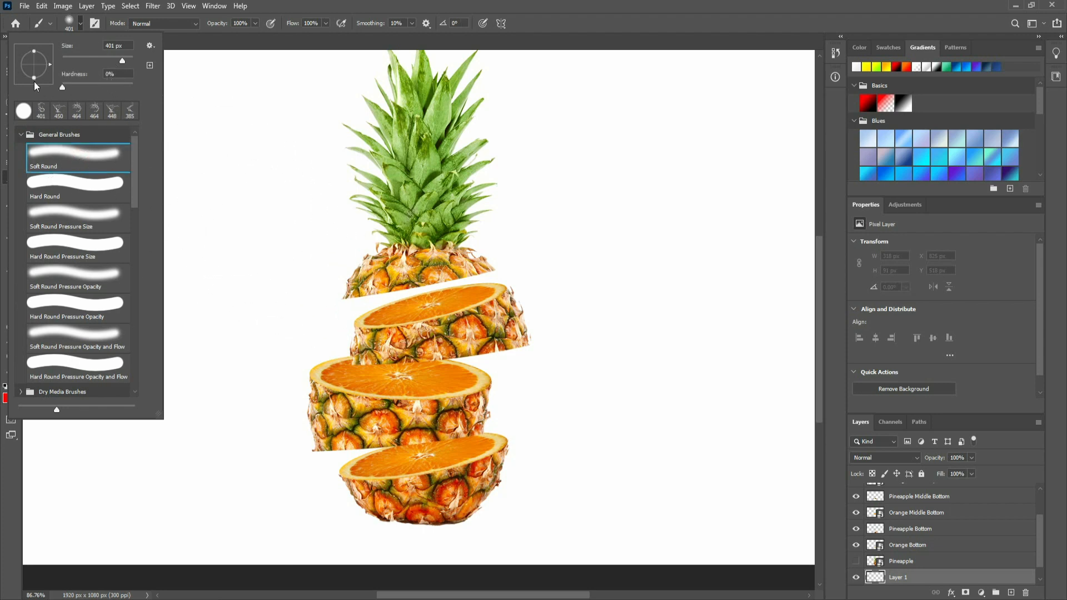
pyautogui.moveTo(33, 78); pyautogui.dragTo(34, 69)
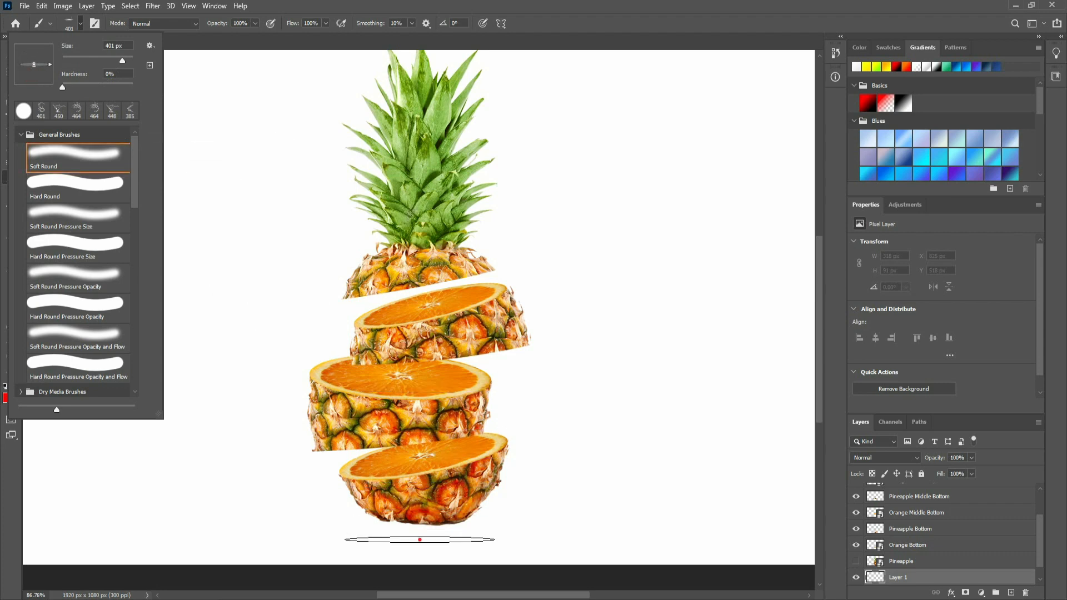
# Switch the foreground colour to black and stamp a thin shadow about 658 px wide and 27 px high beneath the pineapple
pyautogui.click(420, 540)
pyautogui.hotkey('ctrl', 'z')
pyautogui.press('x')
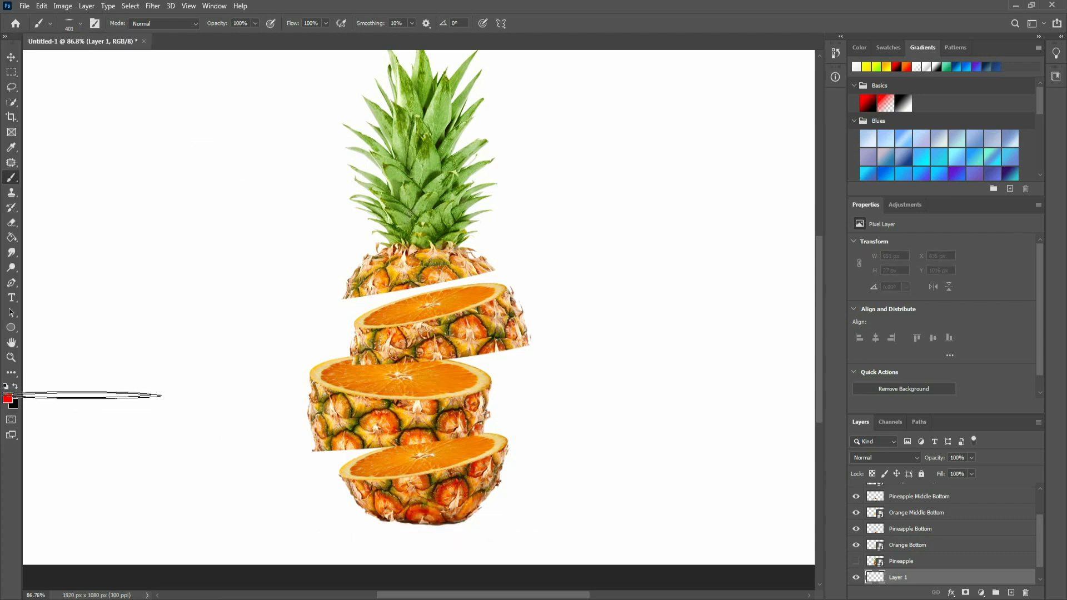
pyautogui.click(420, 543)
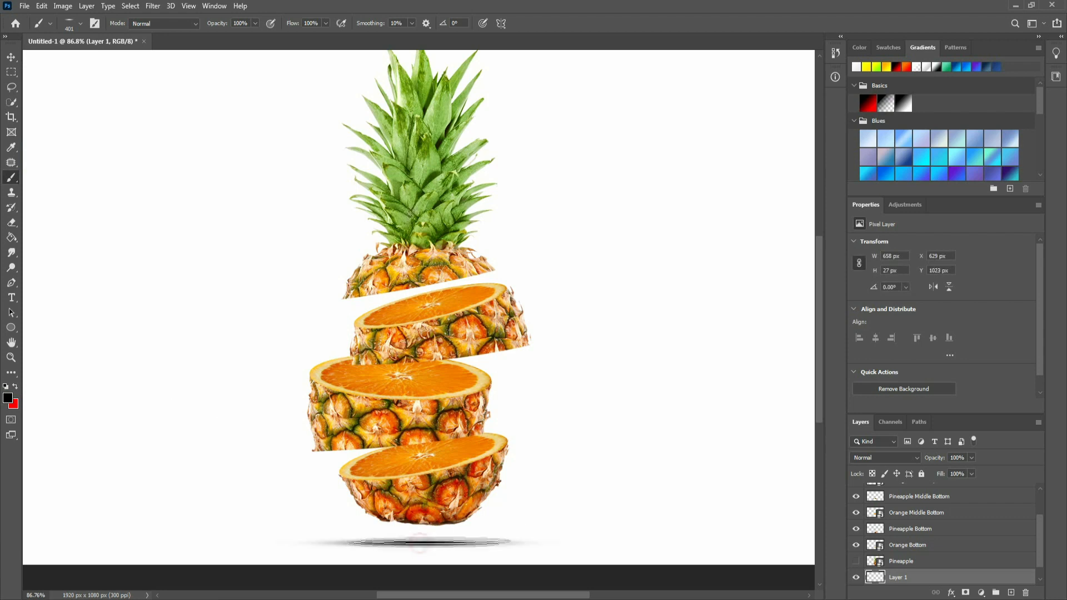
# Lower the shadow layer's opacity to 56% and move the shadow to about X 655, Y 1027 px
pyautogui.click(9, 58)
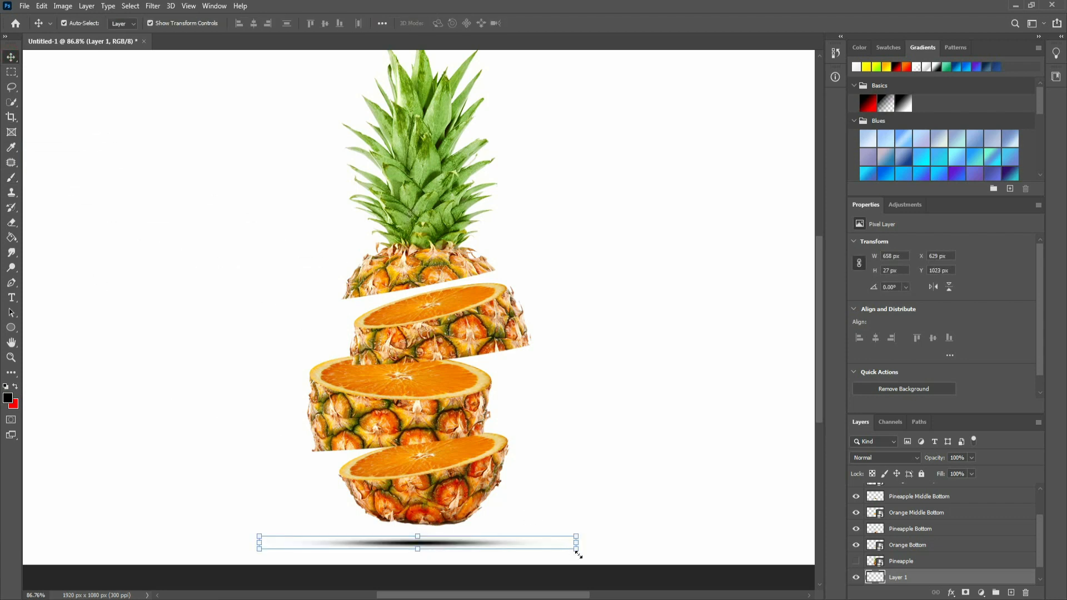
pyautogui.moveTo(932, 460); pyautogui.dragTo(927, 461)
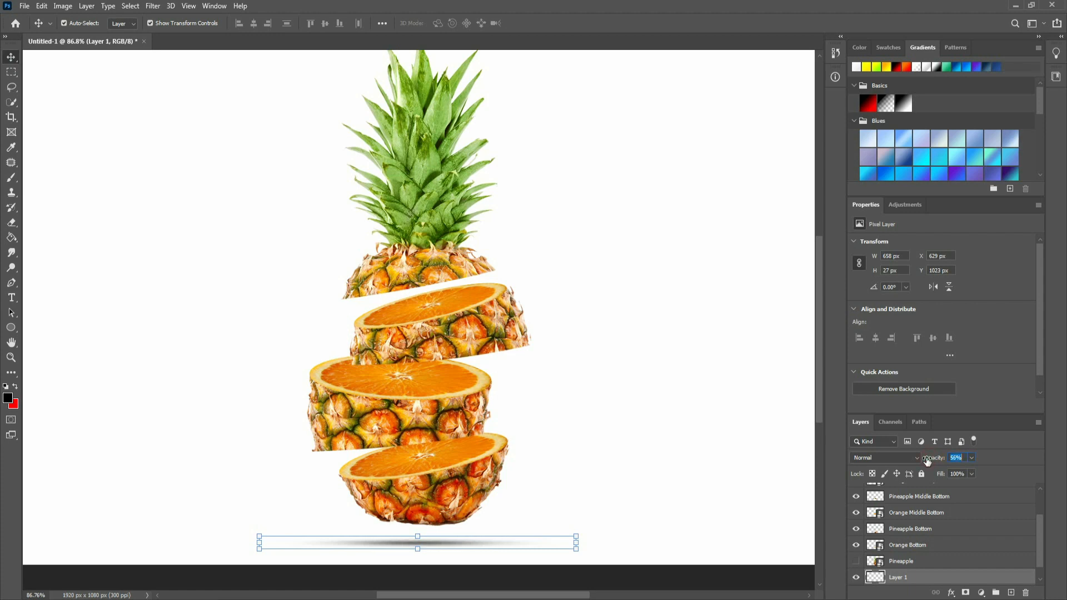
pyautogui.moveTo(448, 550)
pyautogui.mouseDown()
pyautogui.moveTo(425, 552)
pyautogui.moveTo(454, 543)
pyautogui.mouseUp()
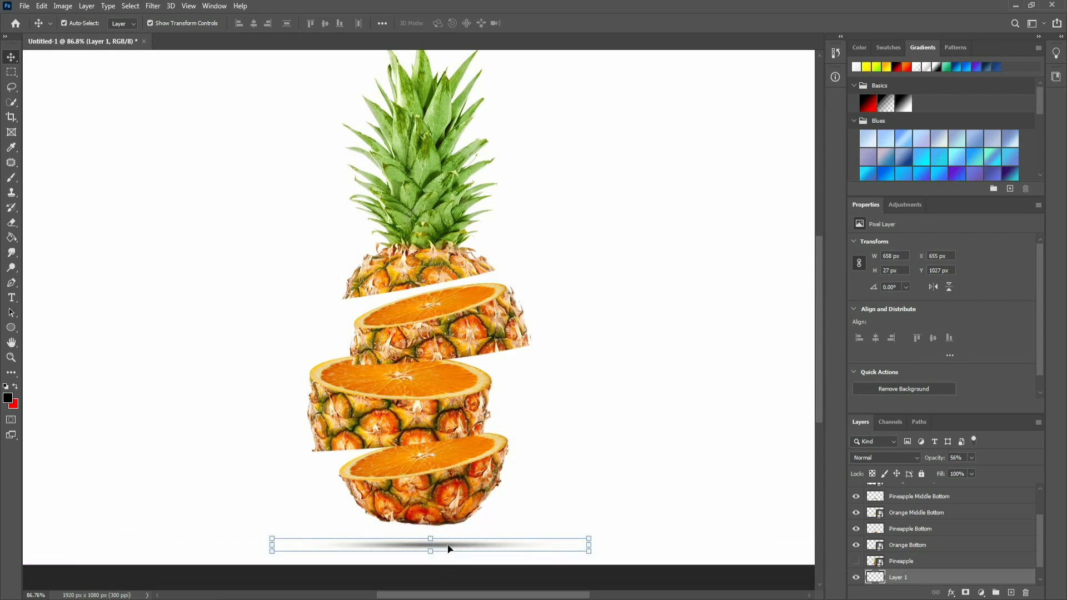
pyautogui.click(661, 488)
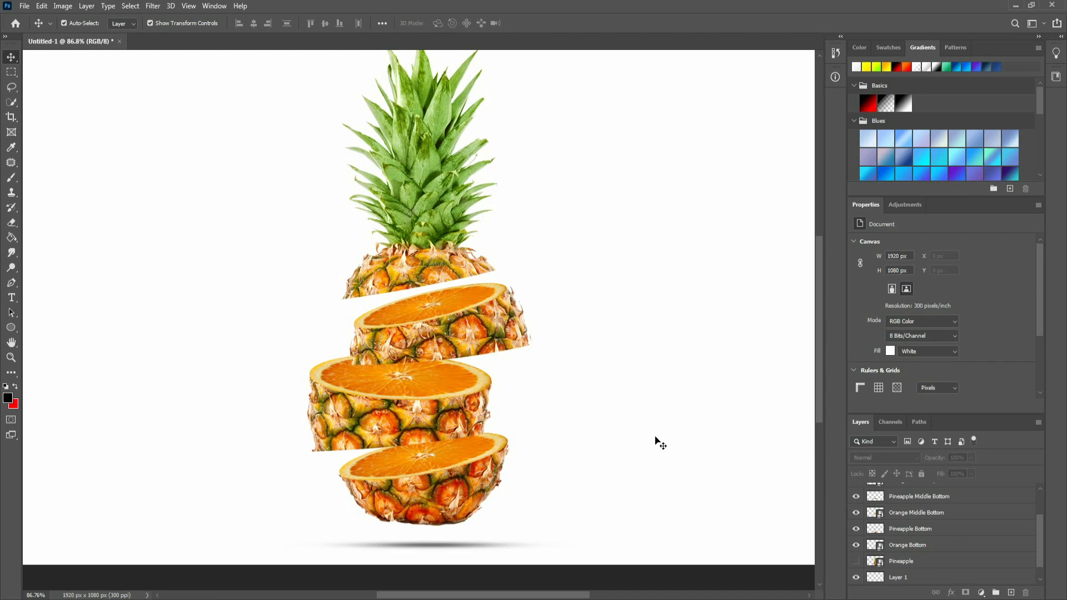
# Stretch the shadow's height to about 147%, apply the transform, and reduce the layer's opacity to 36%
pyautogui.click(479, 551)
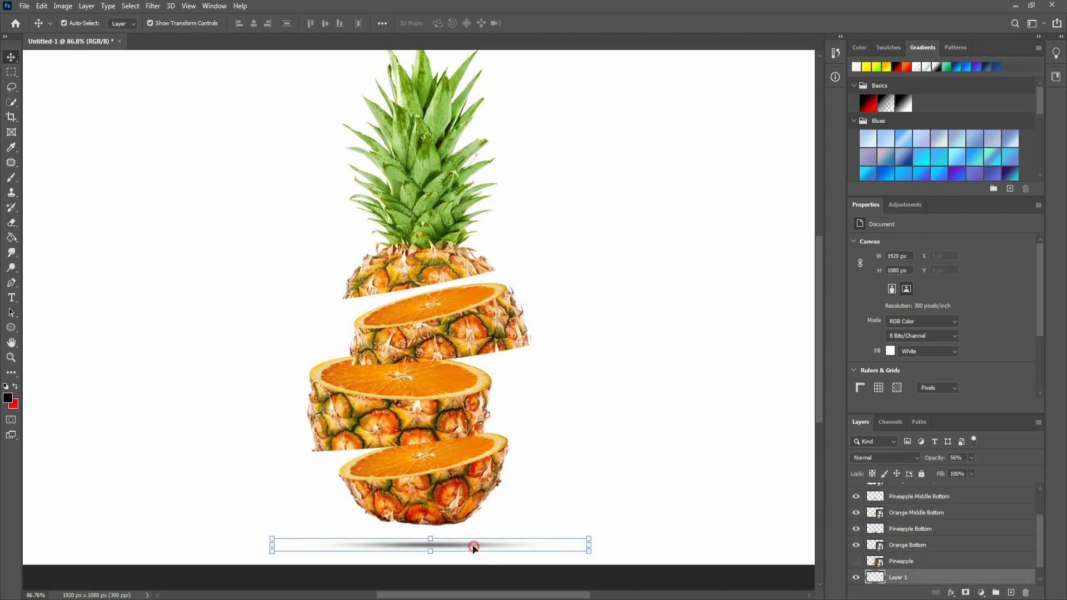
pyautogui.moveTo(431, 546)
pyautogui.mouseDown()
pyautogui.moveTo(431, 537)
pyautogui.moveTo(432, 560)
pyautogui.moveTo(428, 533)
pyautogui.moveTo(431, 553)
pyautogui.moveTo(441, 548)
pyautogui.mouseUp()
pyautogui.doubleClick(440, 545)
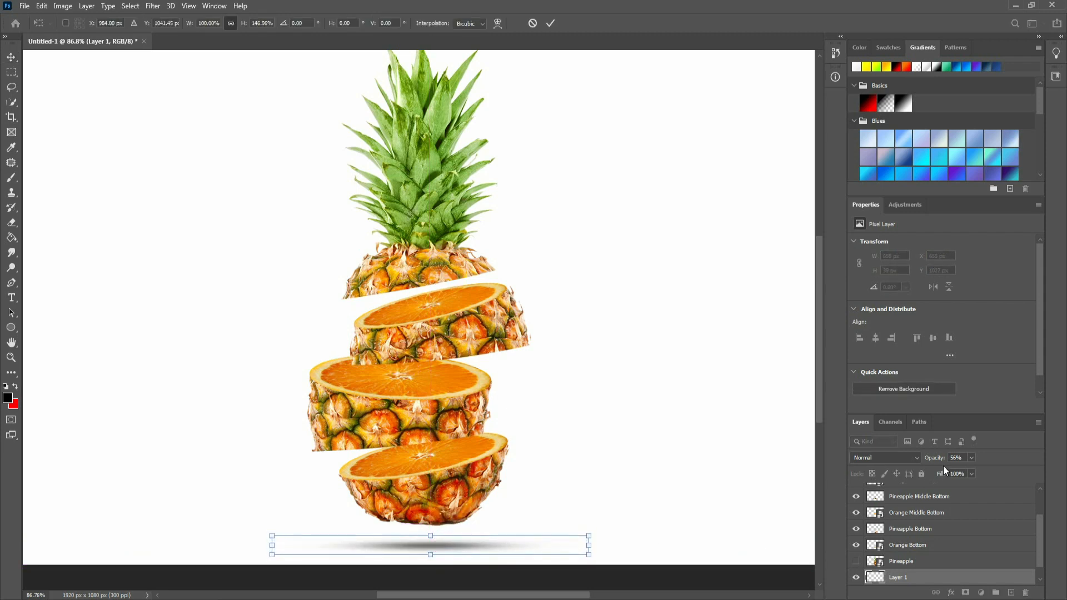
pyautogui.moveTo(932, 460); pyautogui.dragTo(929, 458)
pyautogui.click(745, 469)
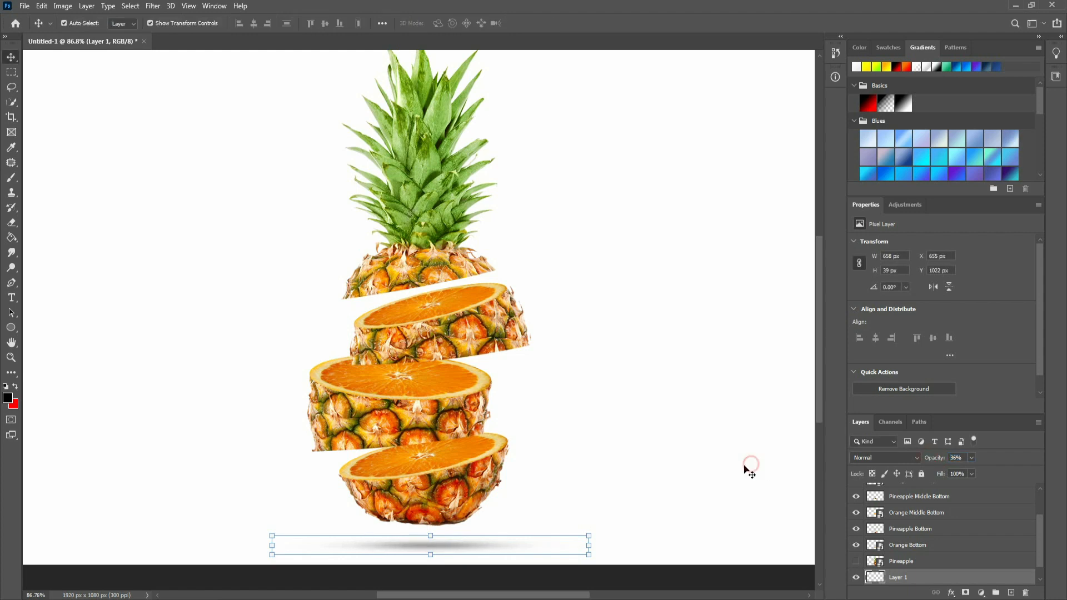
pyautogui.click(696, 475)
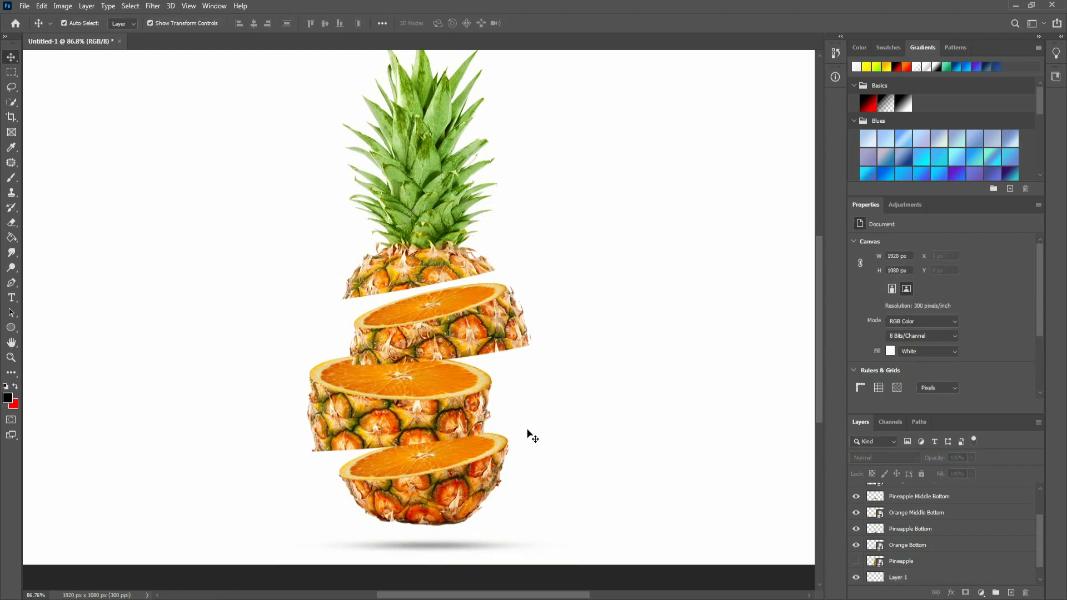
# Create a new layer directly above Pineapple Bottom and name it Splash 01
pyautogui.moveTo(499, 431); pyautogui.dragTo(482, 423)
pyautogui.moveTo(539, 370); pyautogui.dragTo(587, 387)
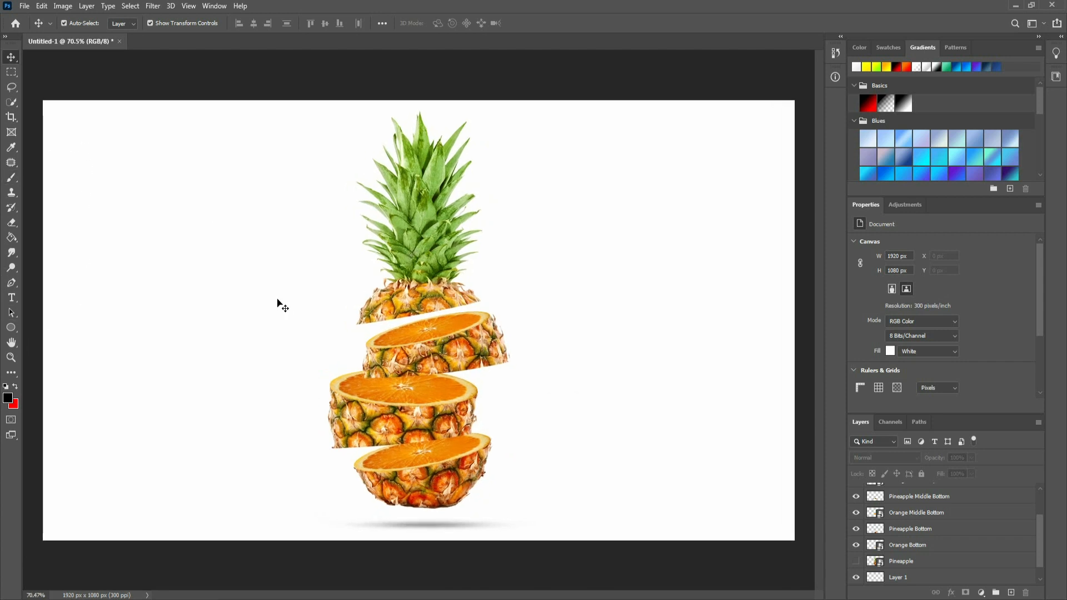
pyautogui.scroll(-1, 930, 533)
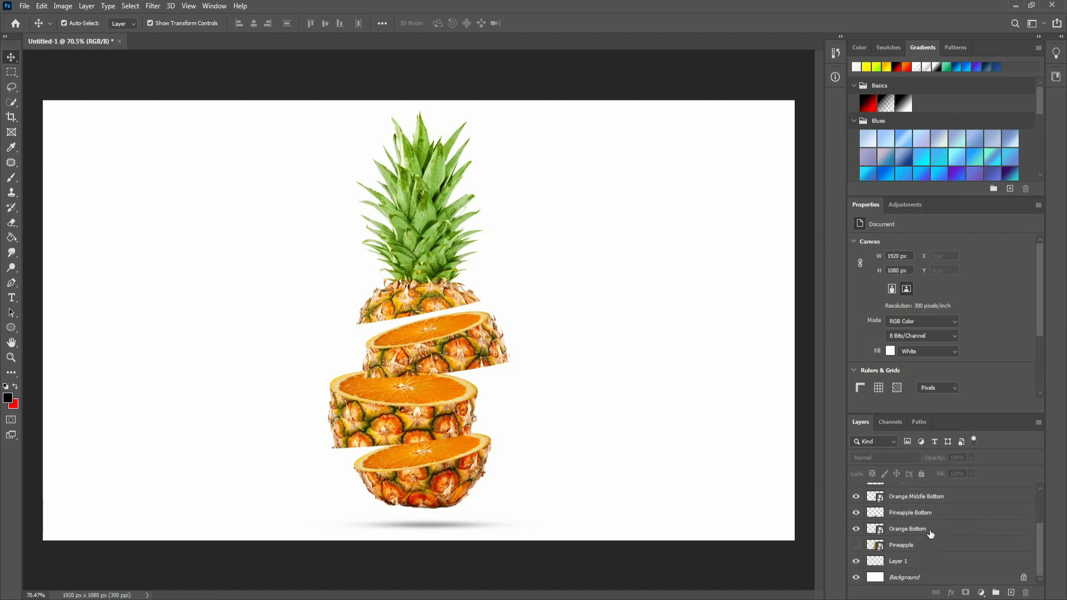
pyautogui.click(913, 547)
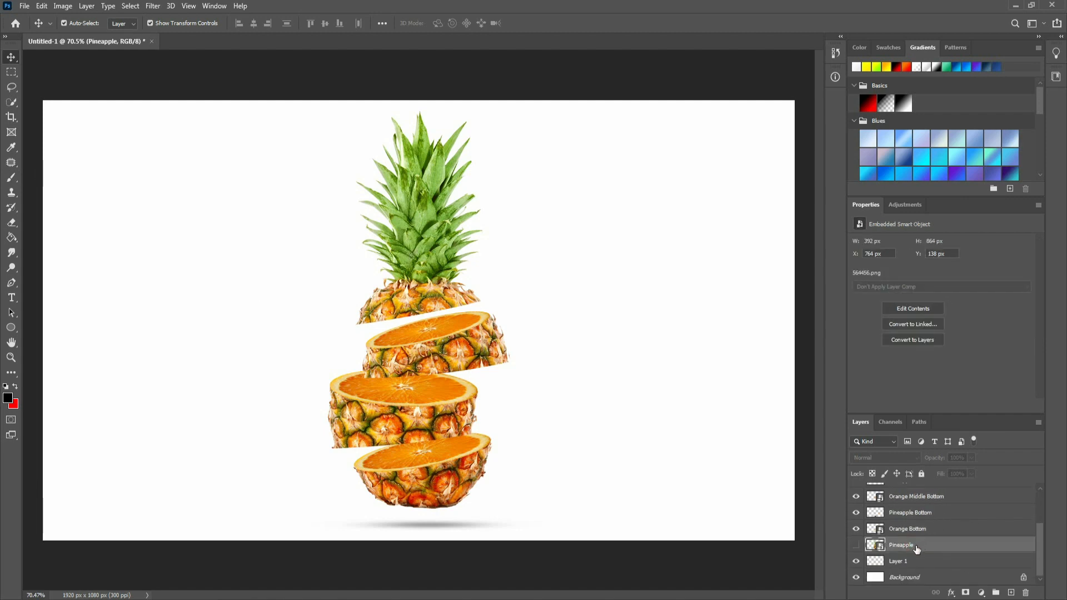
pyautogui.click(921, 528)
pyautogui.click(921, 517)
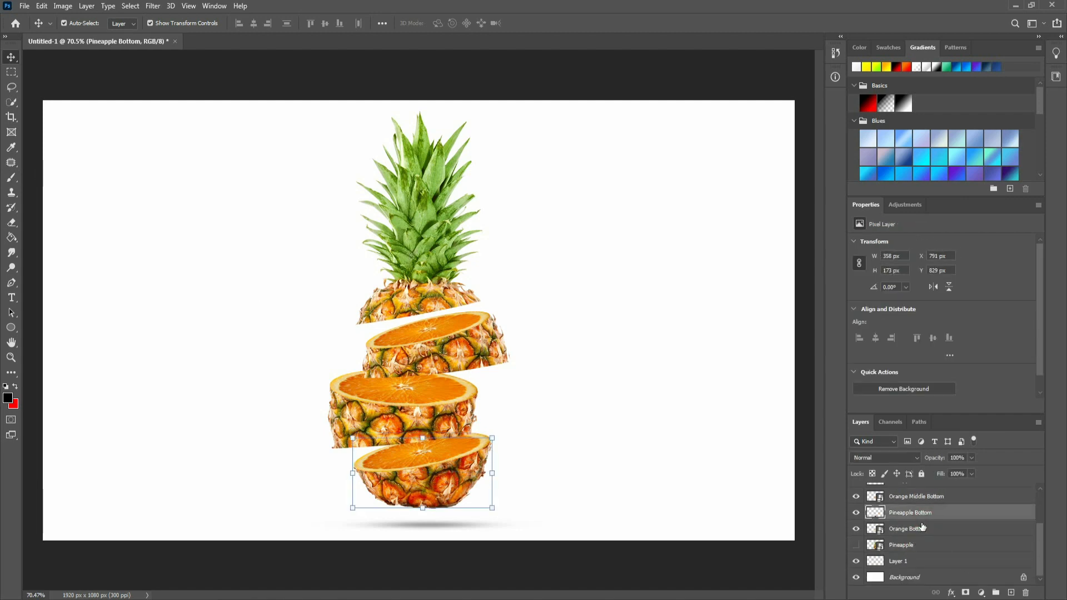
pyautogui.click(1010, 593)
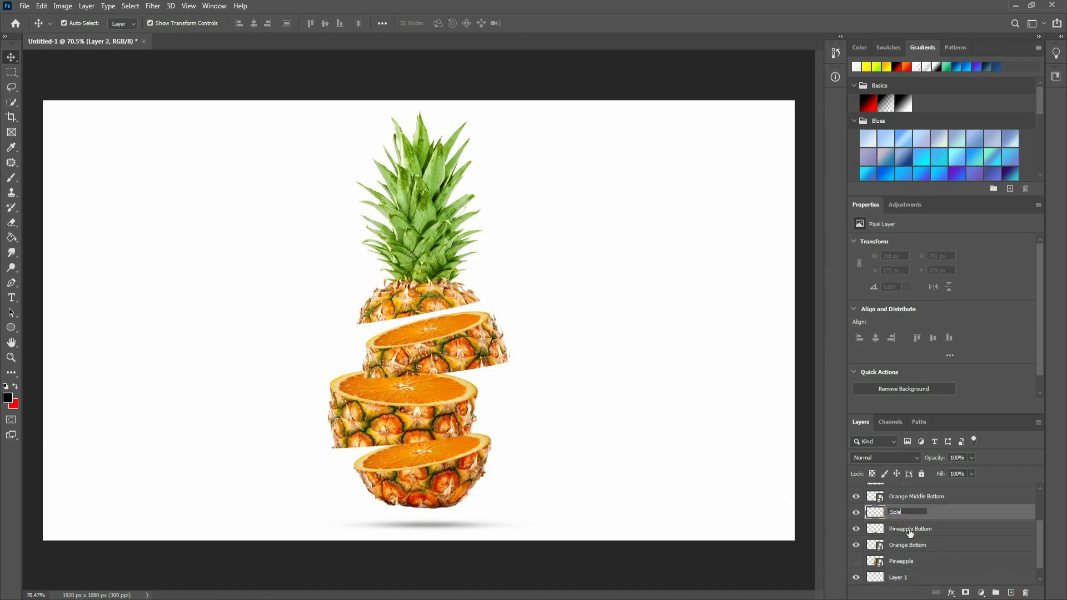
pyautogui.write('Splash 01')
pyautogui.press('Return')
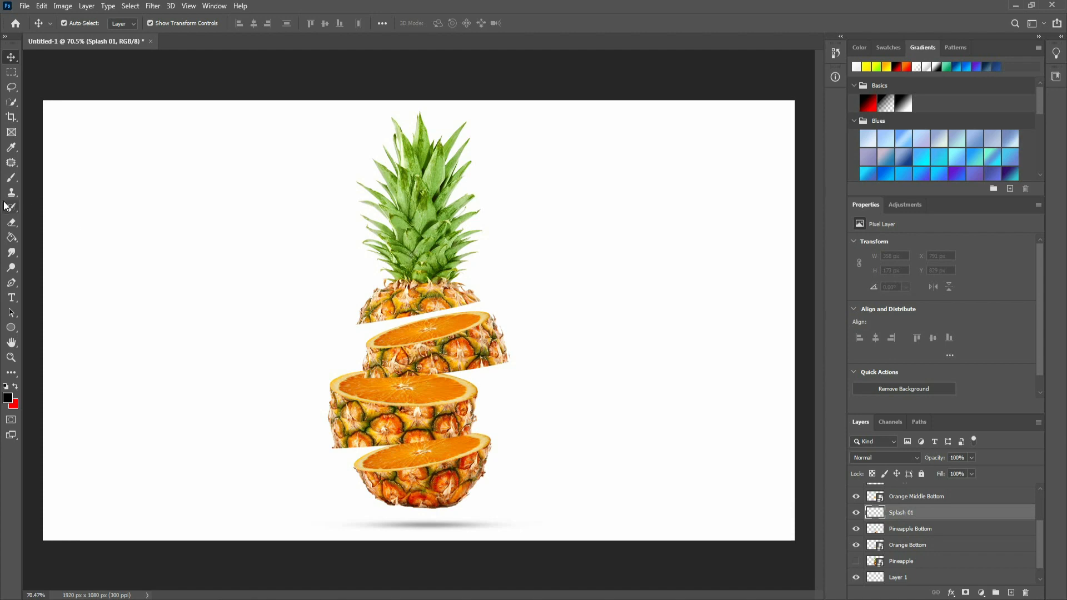
# Set the brush to Splash 1 at 417 px and -179°, and stamp a black splash around the lower slices on Splash 01
pyautogui.click(11, 178)
pyautogui.click(79, 26)
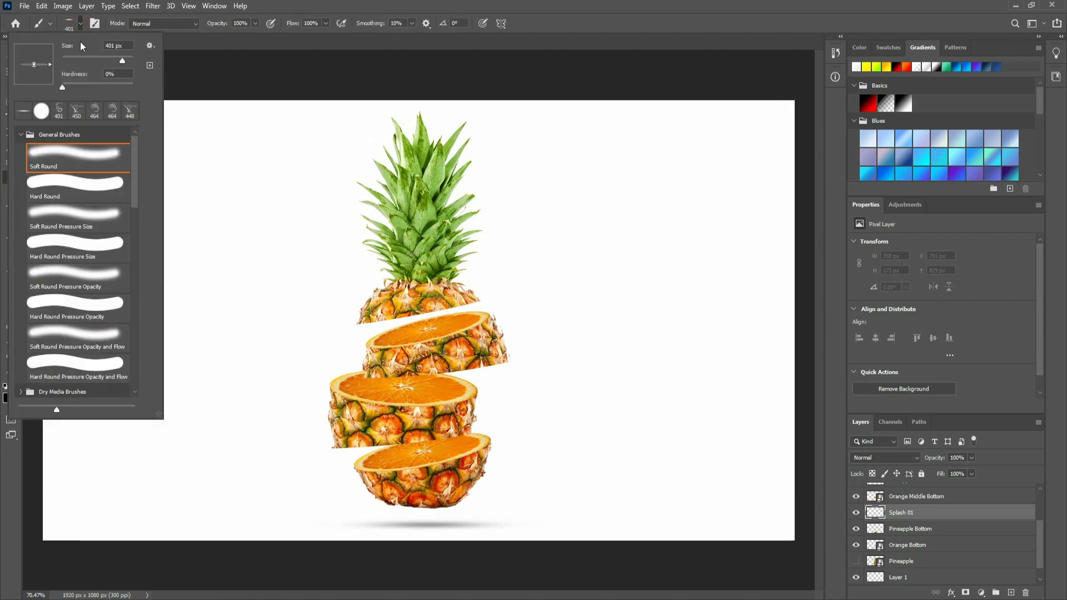
pyautogui.click(21, 146)
pyautogui.scroll(-2, 68, 316)
pyautogui.scroll(-2, 68, 317)
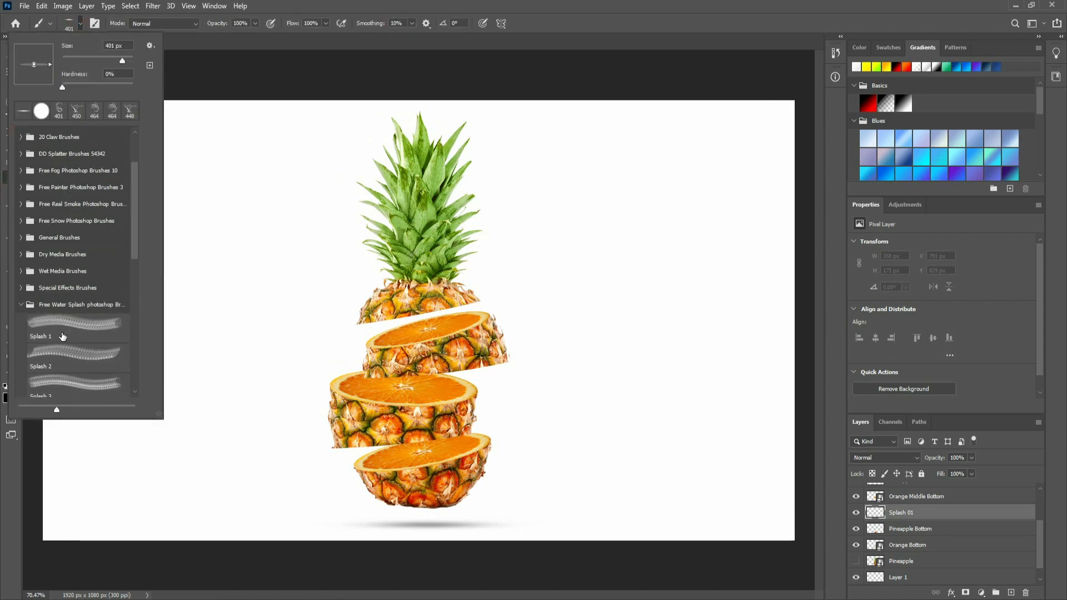
pyautogui.click(92, 313)
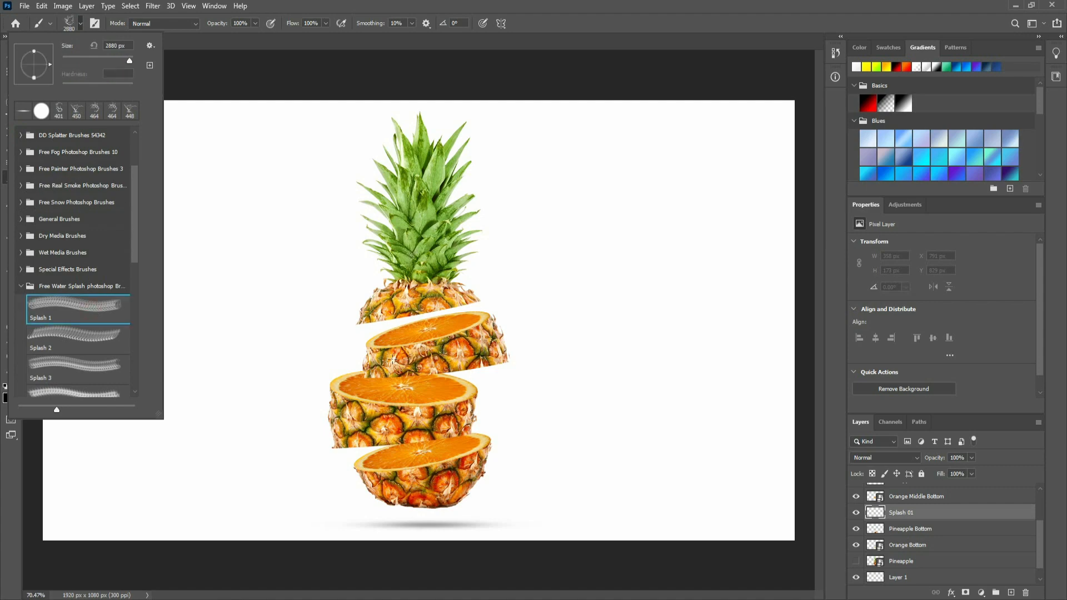
pyautogui.moveTo(122, 60); pyautogui.dragTo(123, 60)
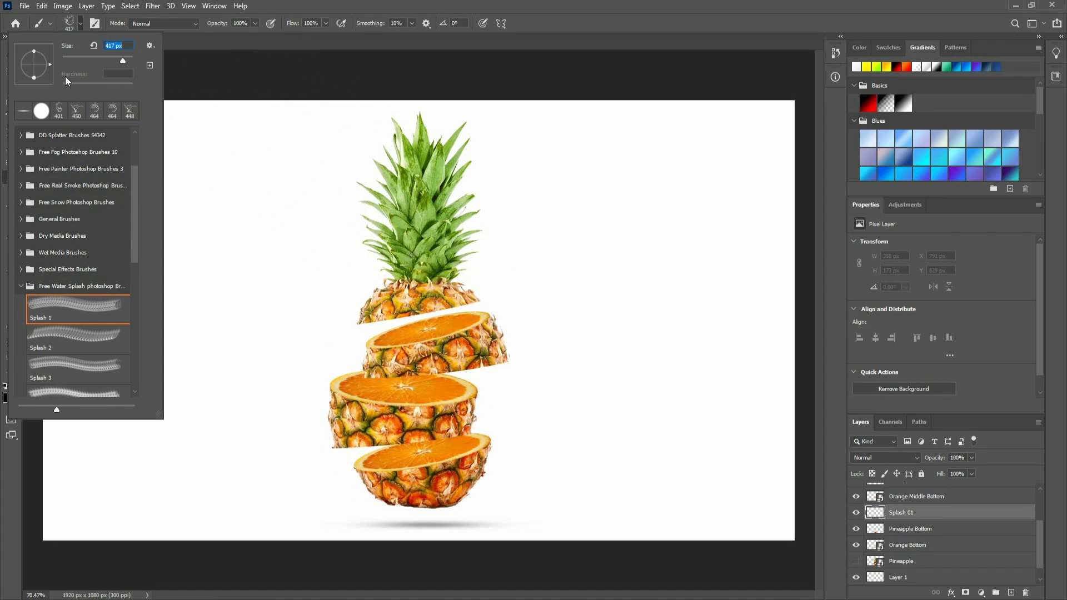
pyautogui.moveTo(50, 68)
pyautogui.mouseDown()
pyautogui.moveTo(3, 84)
pyautogui.moveTo(0, 65)
pyautogui.mouseUp()
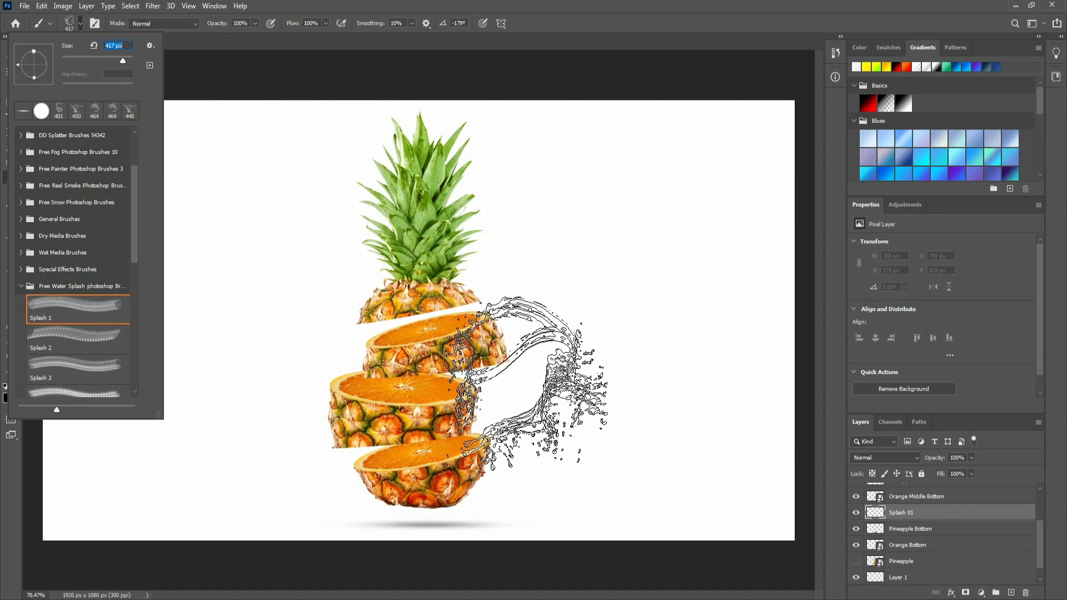
pyautogui.click(447, 409)
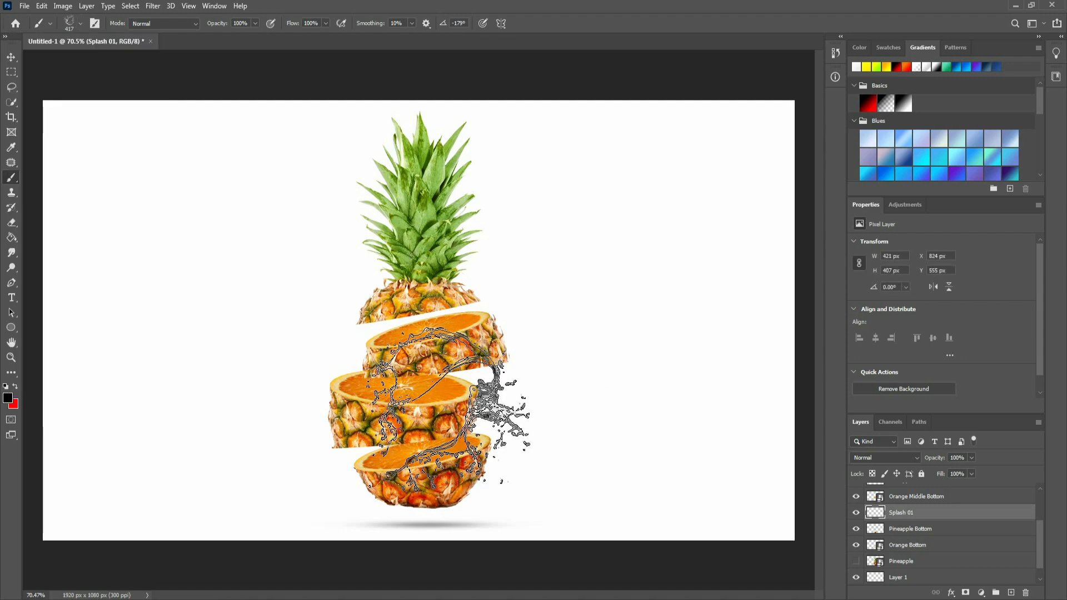
# Undo the black splash, set the foreground colour to orange ffb400, and stamp the same splash beside the right of the lower slices
pyautogui.hotkey('ctrl', 'z')
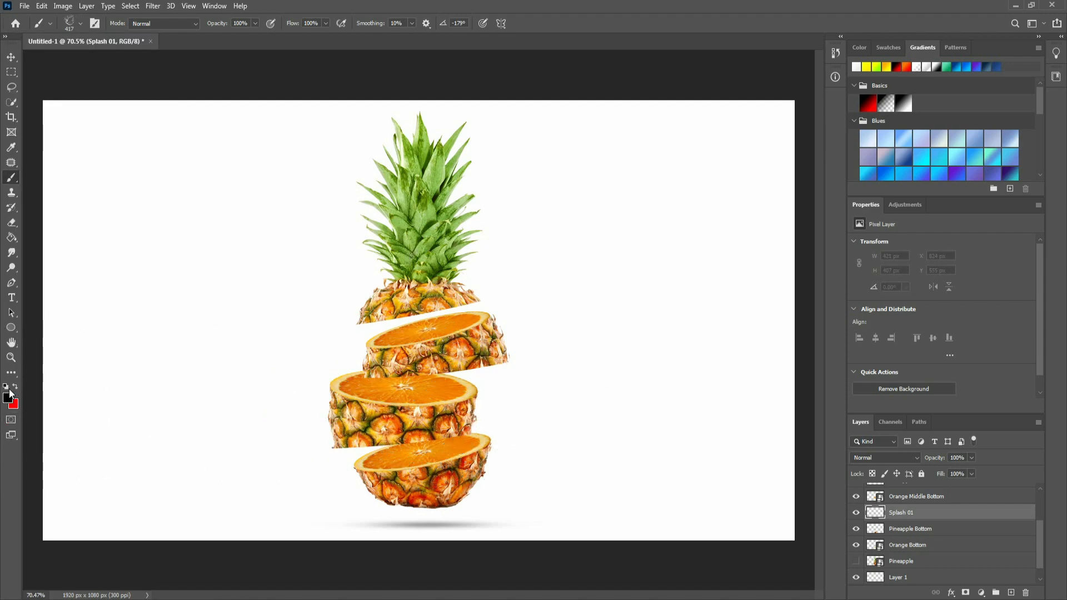
pyautogui.press('x')
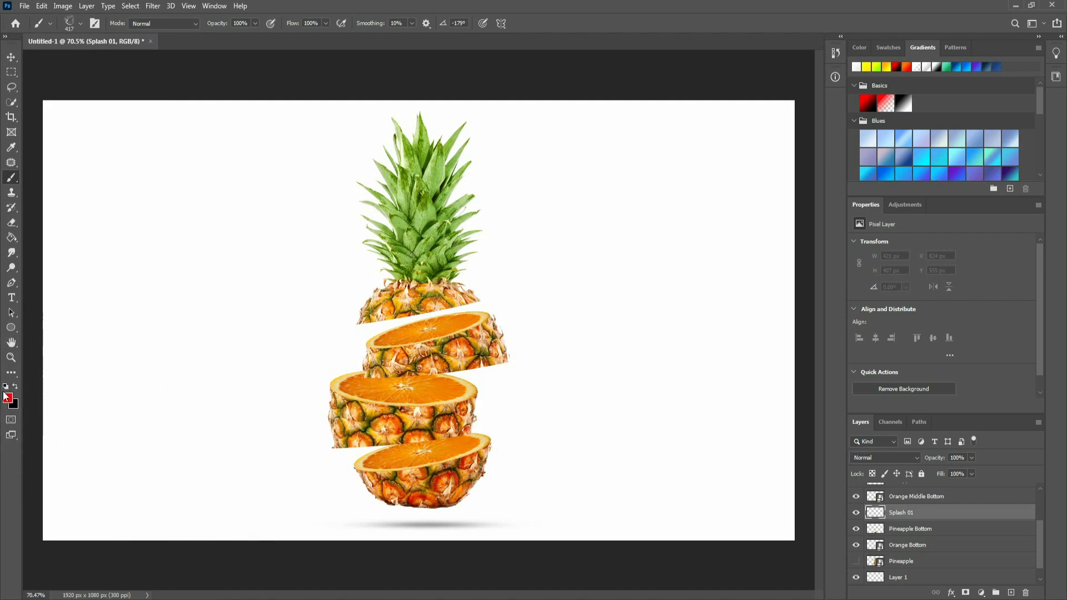
pyautogui.click(7, 398)
pyautogui.moveTo(750, 206); pyautogui.dragTo(753, 285)
pyautogui.click(838, 156)
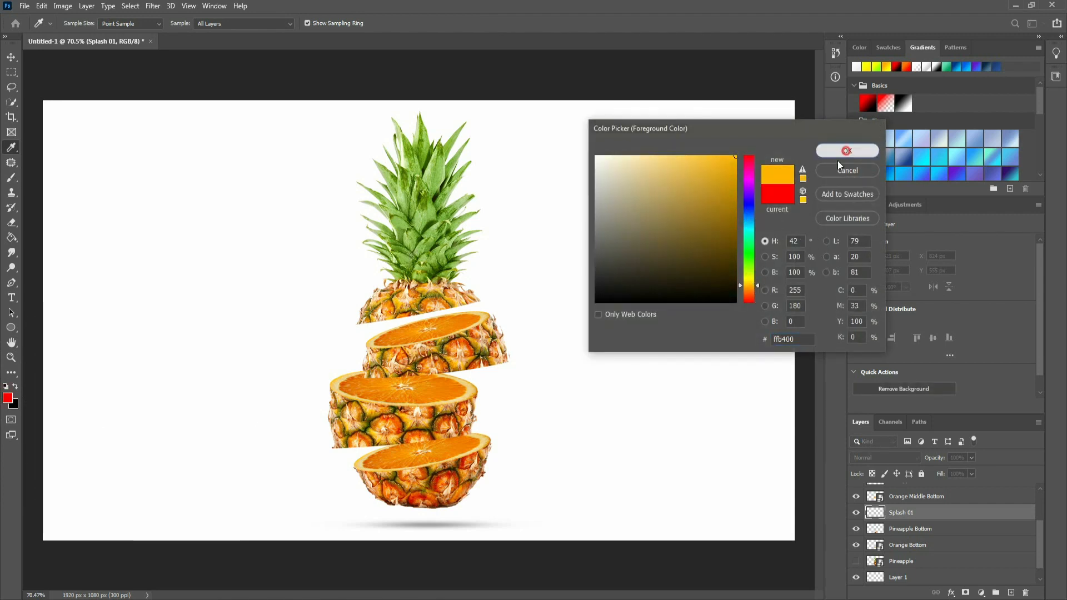
pyautogui.click(457, 417)
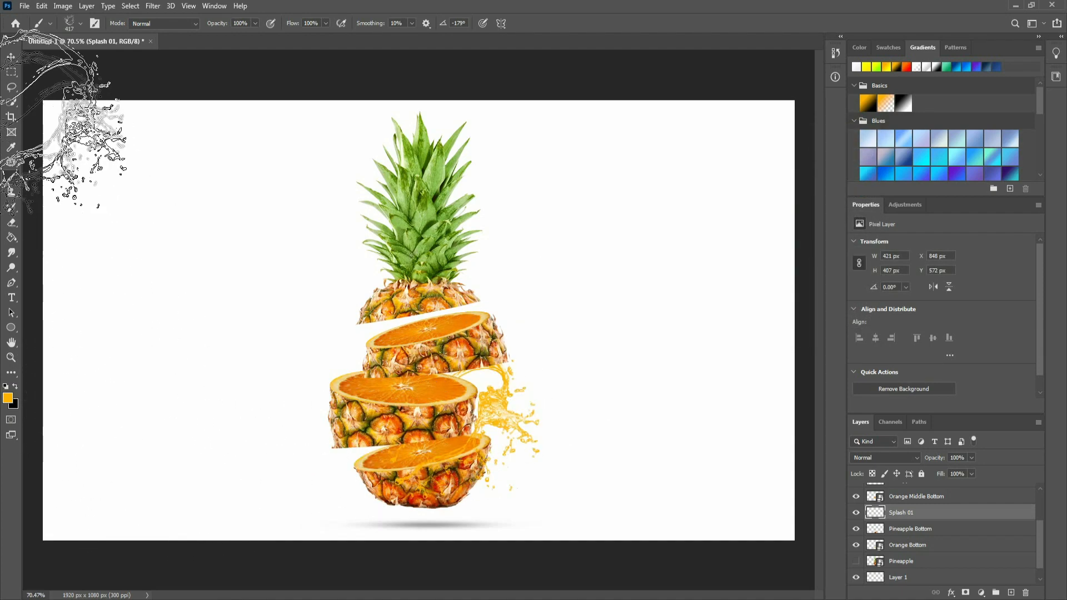
# Set the brush to Splash 5 at 417 px and -38°, and stamp an orange splash on the left of the upper slices
pyautogui.click(81, 24)
pyautogui.scroll(-1, 73, 337)
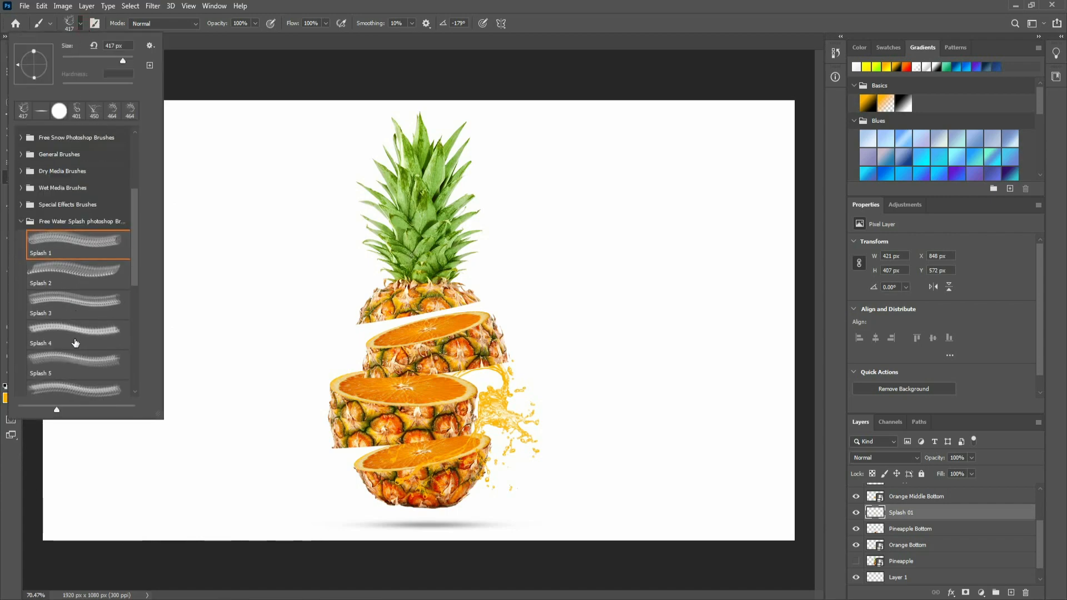
pyautogui.click(82, 360)
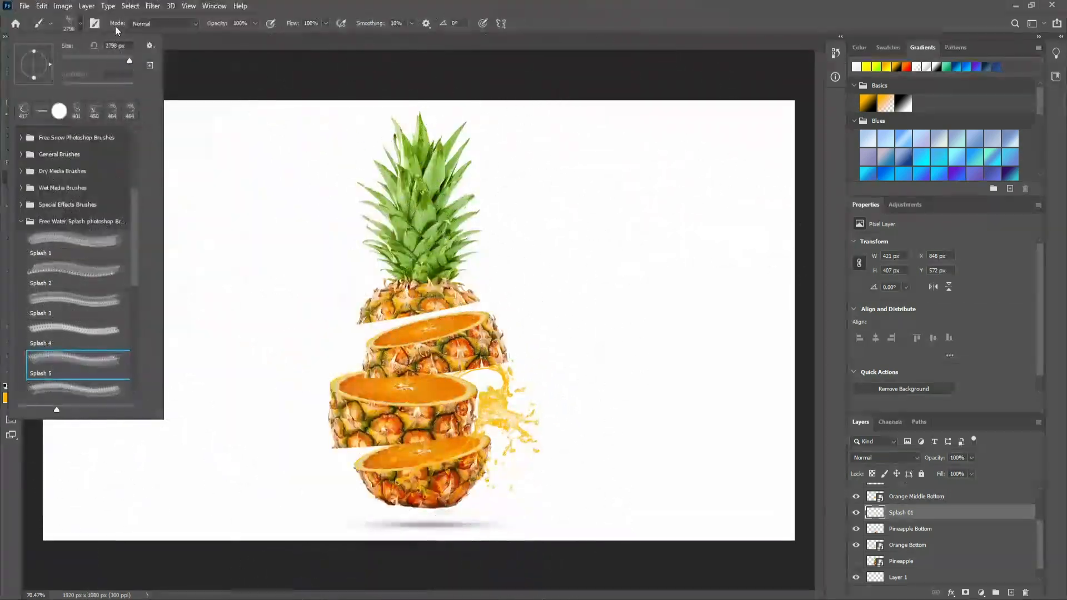
pyautogui.moveTo(128, 61); pyautogui.dragTo(122, 61)
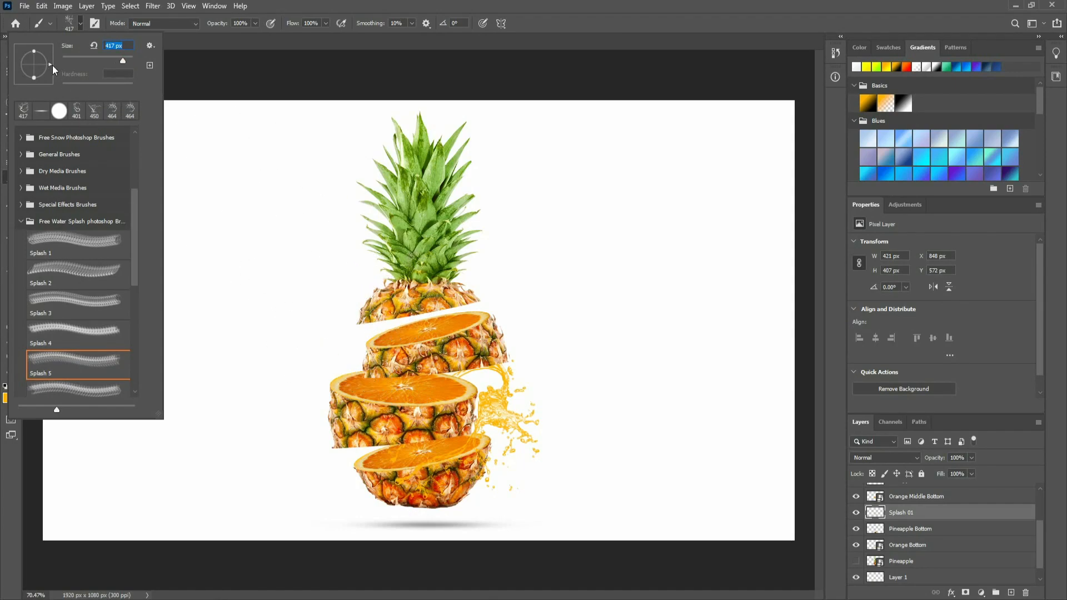
pyautogui.moveTo(54, 69); pyautogui.dragTo(48, 74)
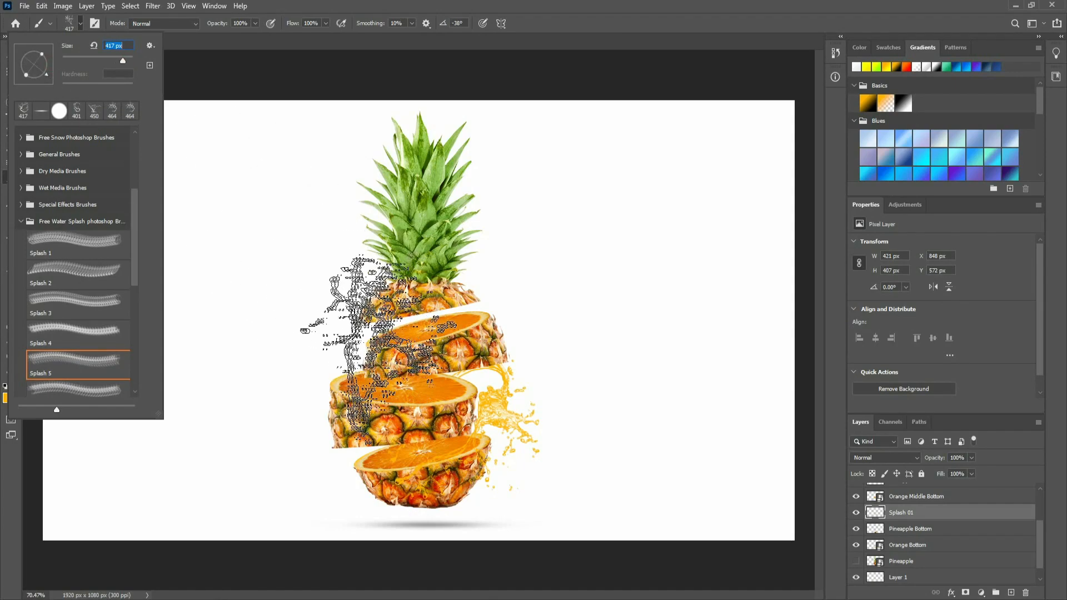
pyautogui.click(378, 350)
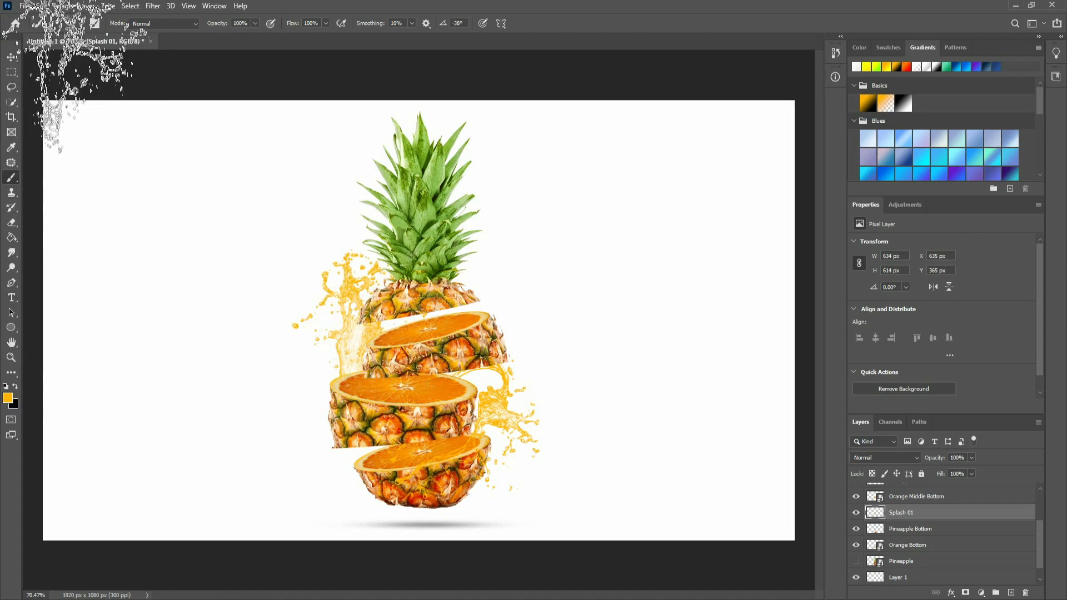
# Set the brush to Splash 8 at 401 px with a 51° angle
pyautogui.click(81, 24)
pyautogui.scroll(-3, 111, 270)
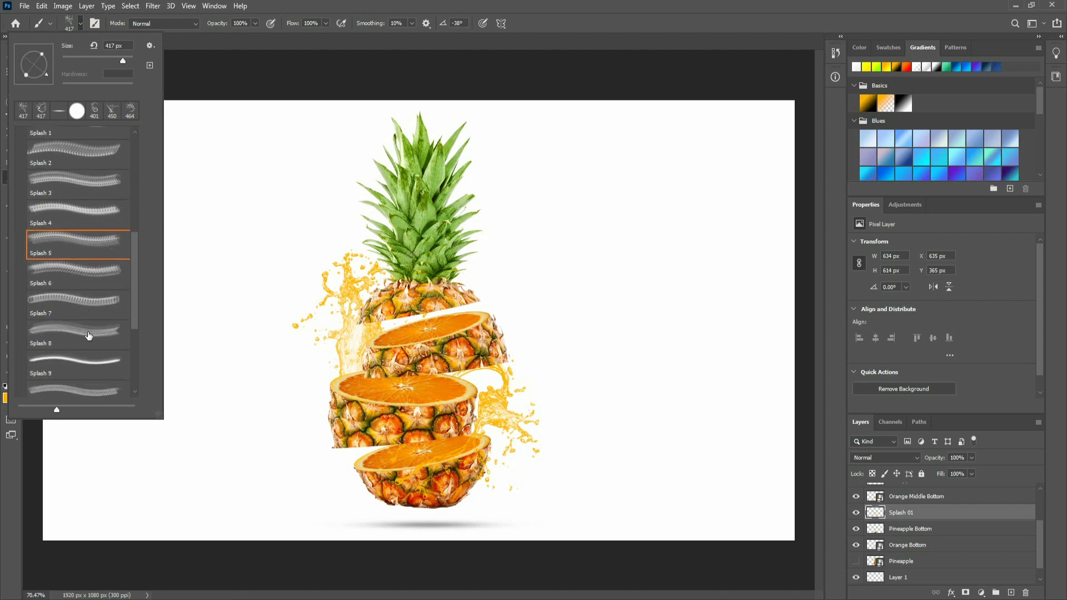
pyautogui.click(89, 333)
pyautogui.moveTo(131, 65); pyautogui.dragTo(123, 61)
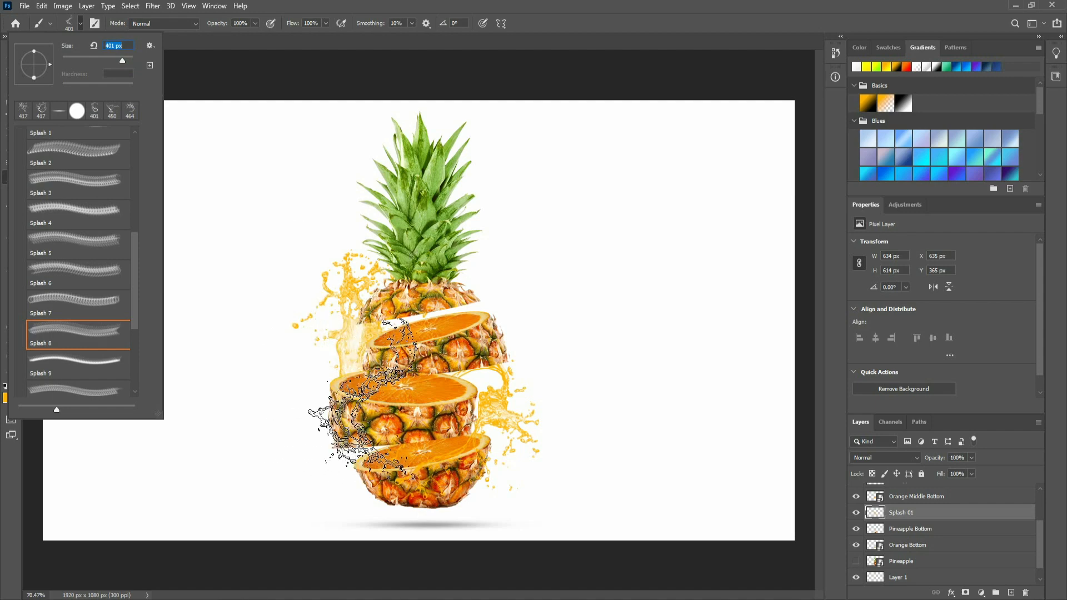
pyautogui.press('Return')
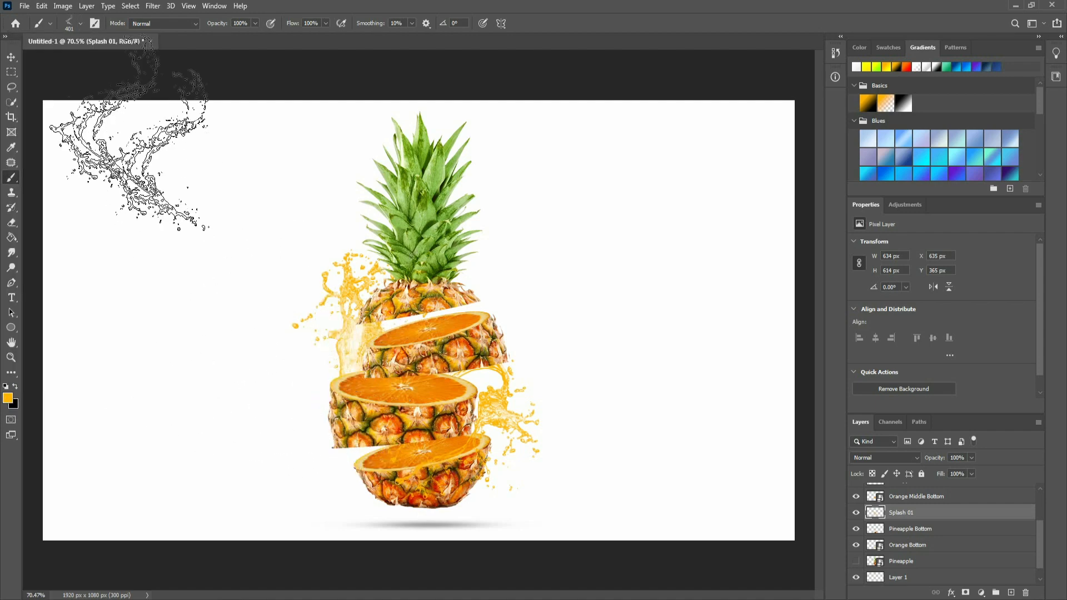
pyautogui.click(81, 24)
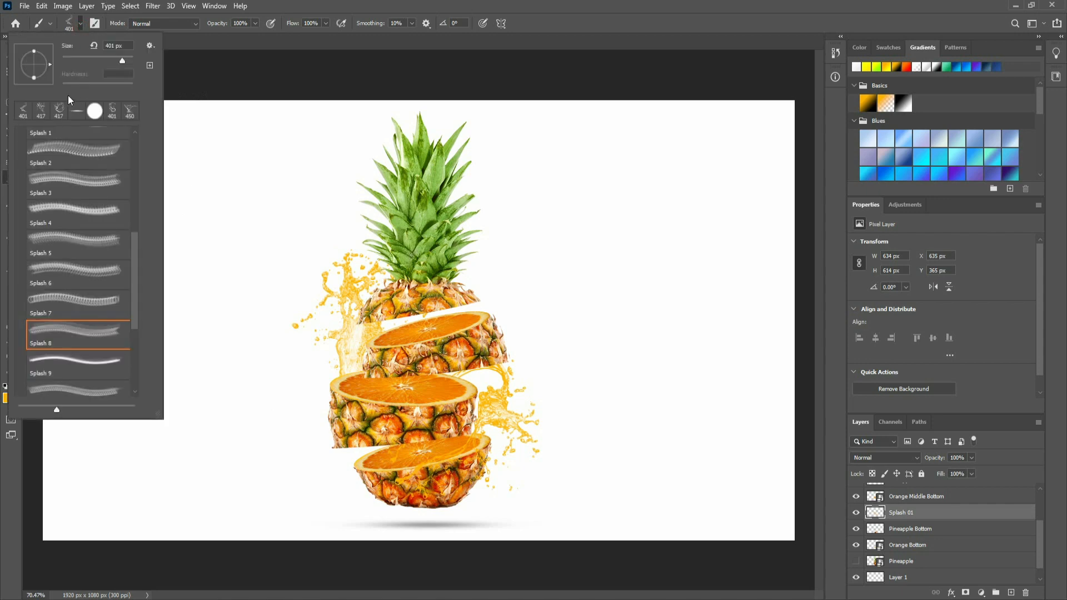
pyautogui.moveTo(48, 84)
pyautogui.mouseDown()
pyautogui.moveTo(60, 84)
pyautogui.moveTo(60, 61)
pyautogui.moveTo(65, 74)
pyautogui.mouseUp()
# Stamp the orange splash along the left of the two lower slices, undoing trial stamps until its curve wraps around them
pyautogui.click(343, 425)
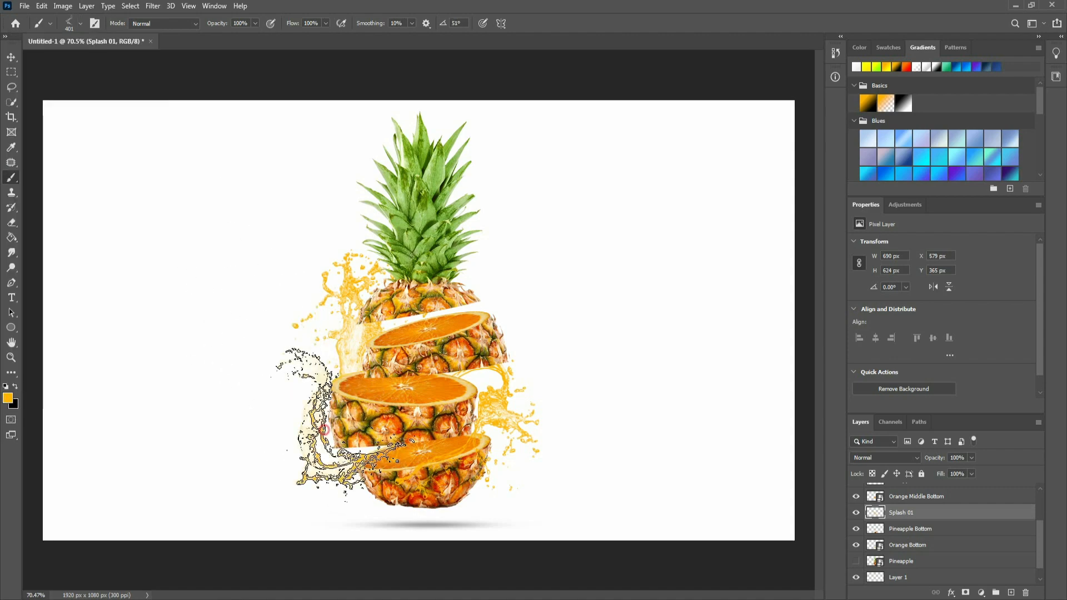
pyautogui.hotkey('ctrl', 'z')
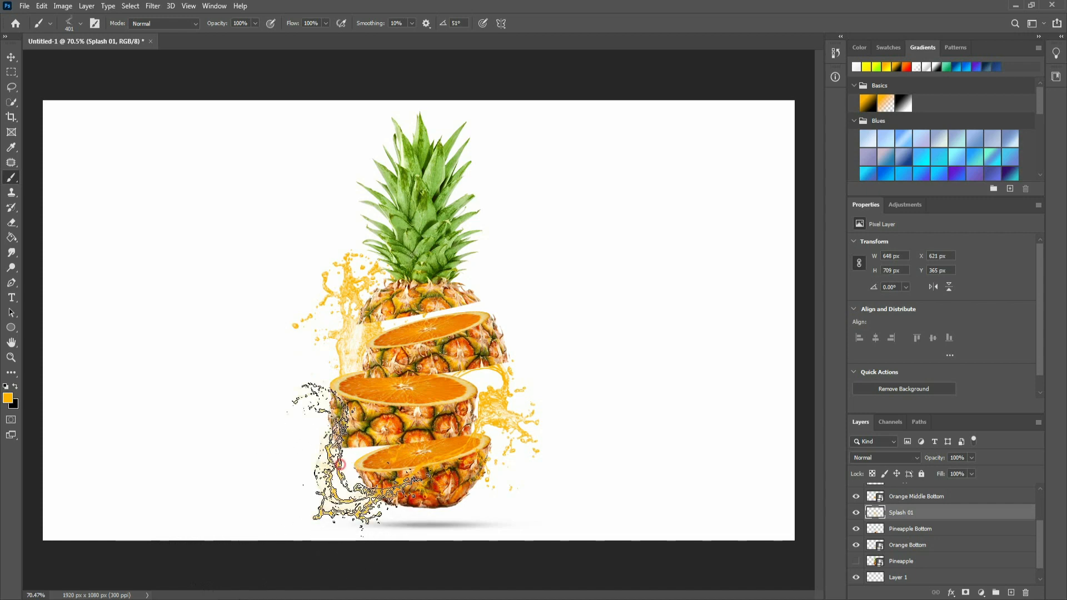
pyautogui.click(340, 455)
pyautogui.hotkey('ctrl', 'z')
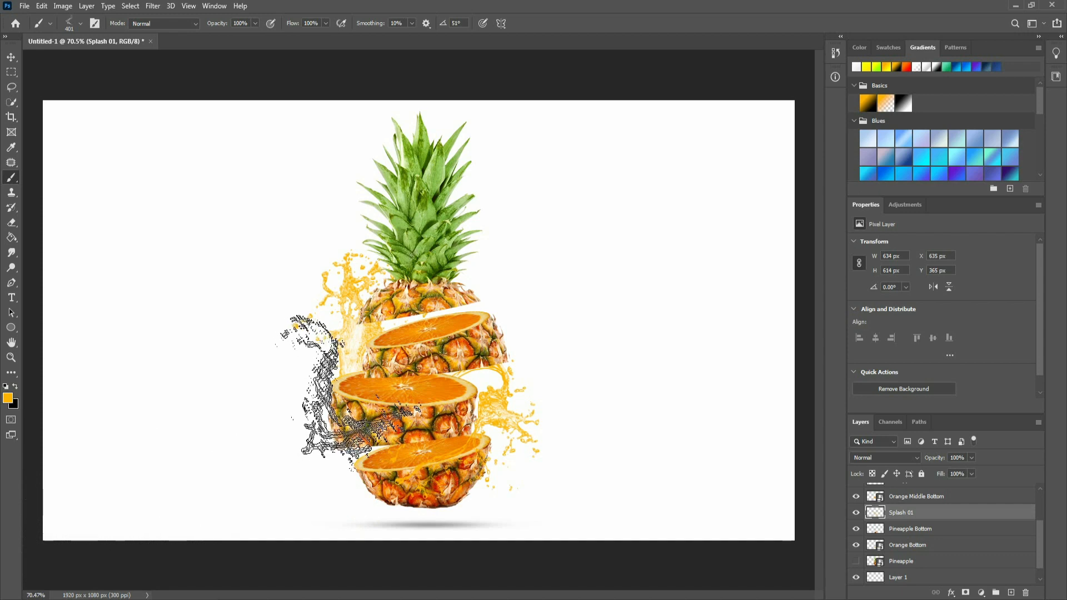
pyautogui.click(348, 397)
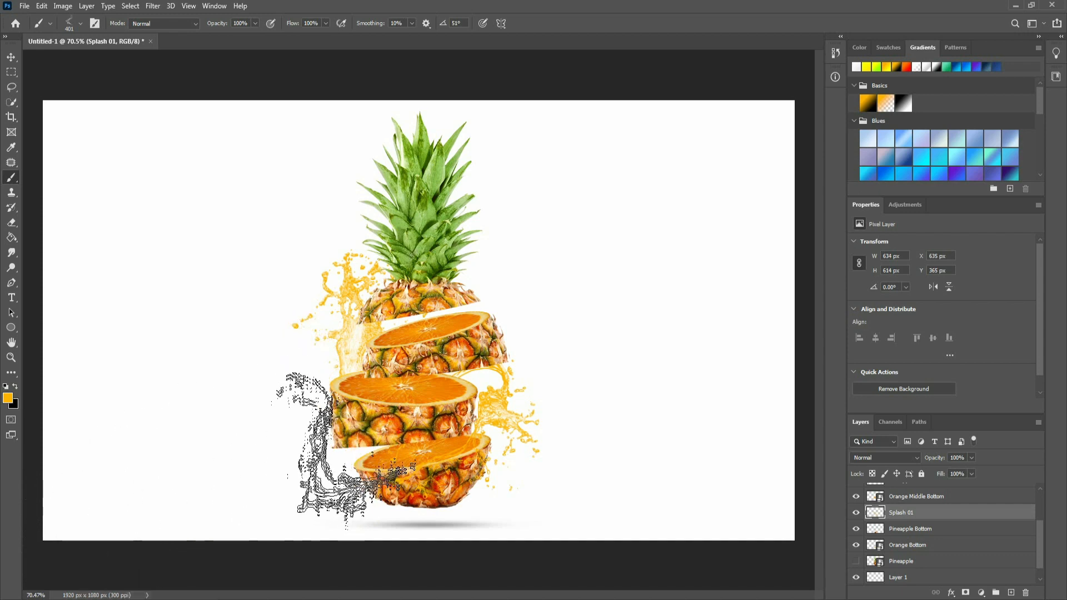
pyautogui.click(346, 427)
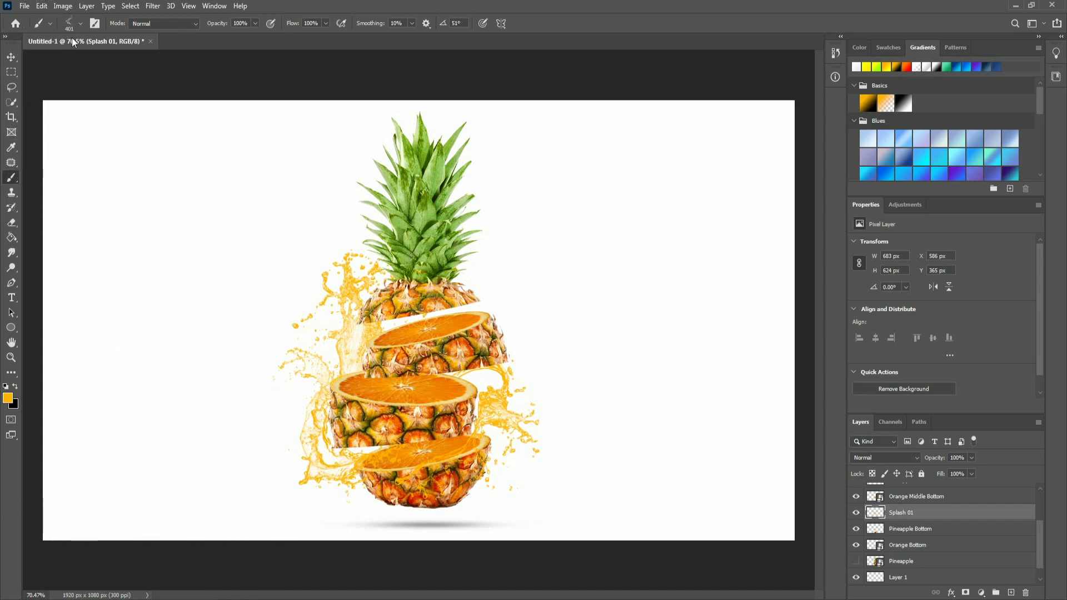
# Try the Splash 12 and Splash 13 brush tips as candidates for a further splash
pyautogui.click(80, 24)
pyautogui.scroll(-3, 66, 345)
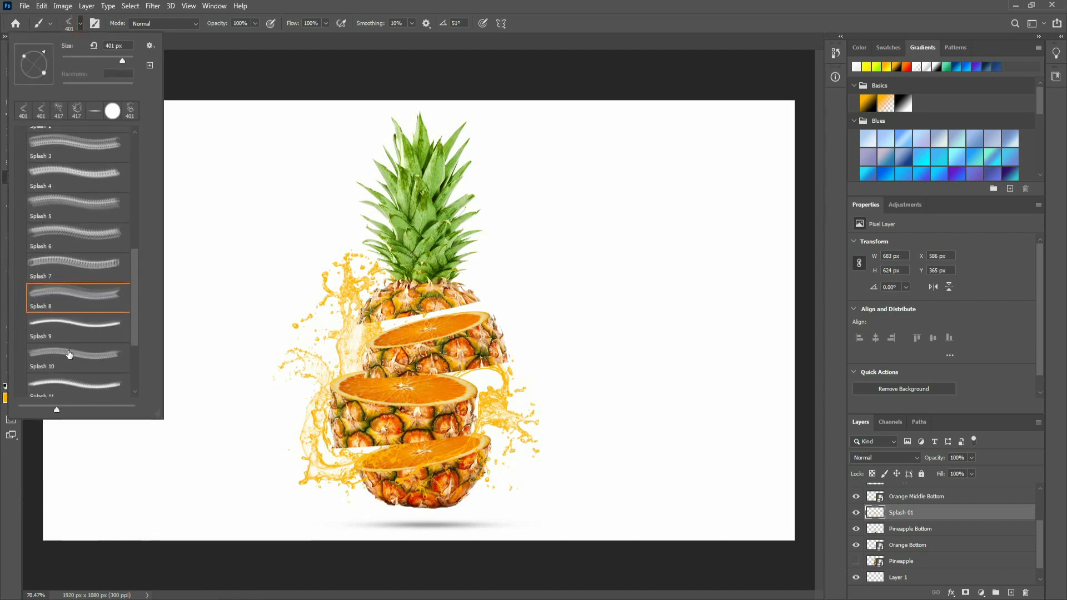
pyautogui.click(79, 371)
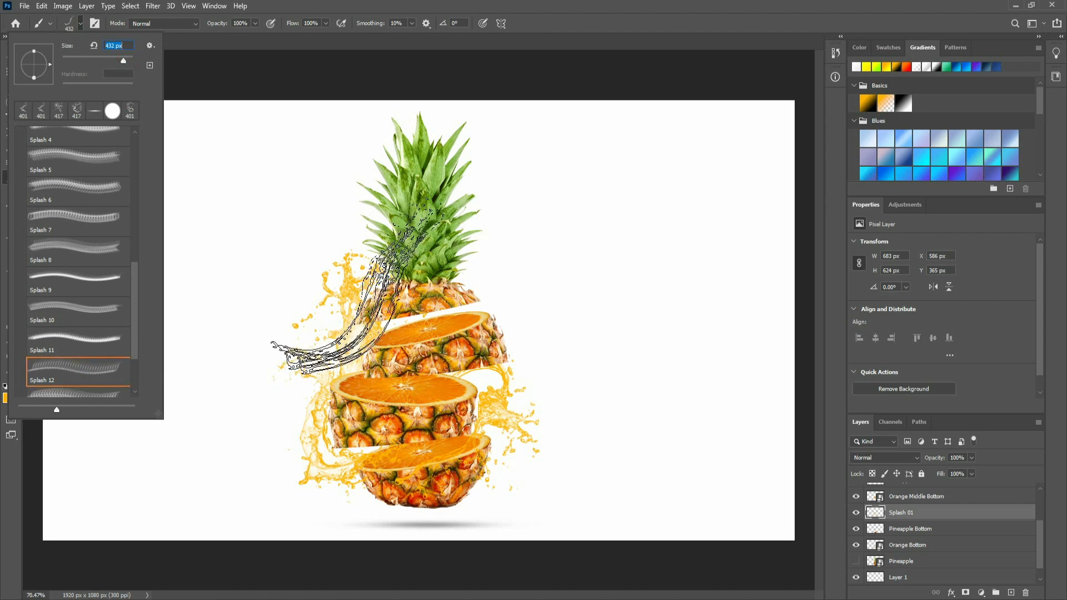
pyautogui.scroll(-1, 93, 327)
pyautogui.scroll(-1, 93, 326)
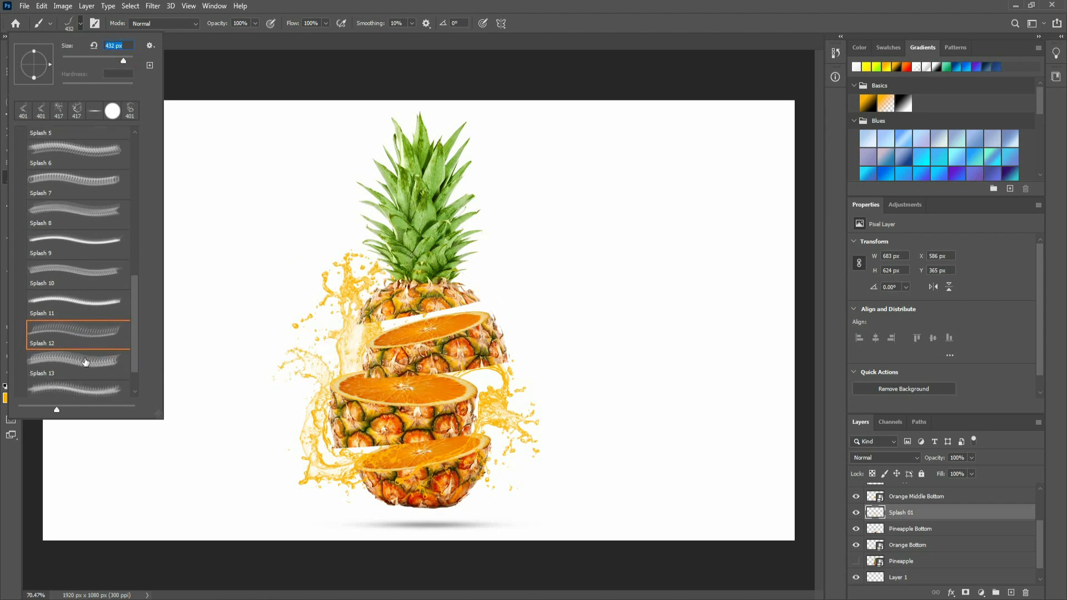
pyautogui.click(84, 361)
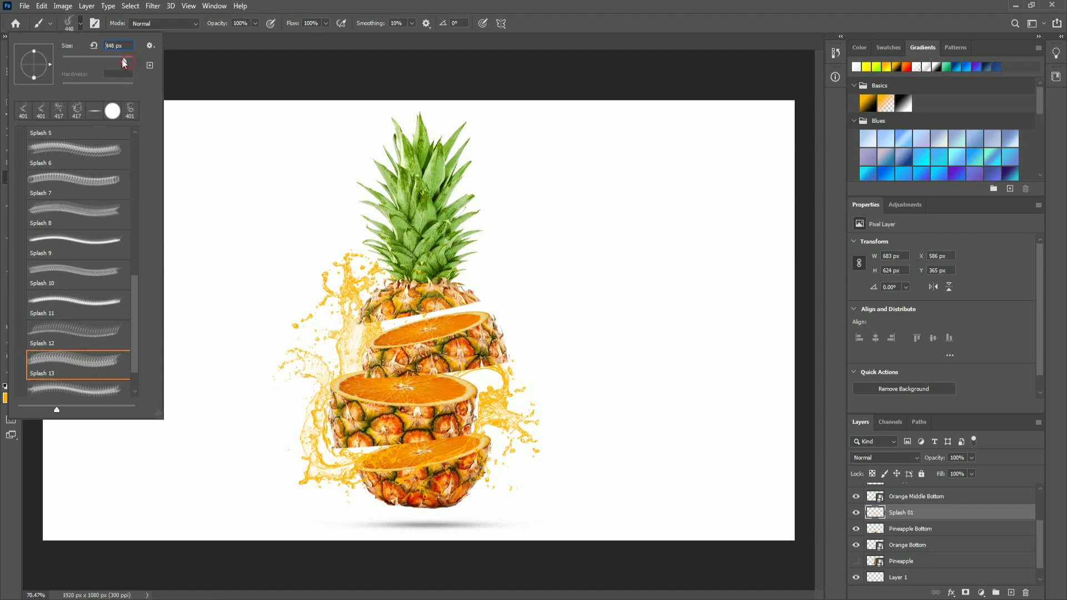
pyautogui.moveTo(124, 63); pyautogui.dragTo(122, 61)
pyautogui.scroll(-1, 84, 312)
pyautogui.click(83, 360)
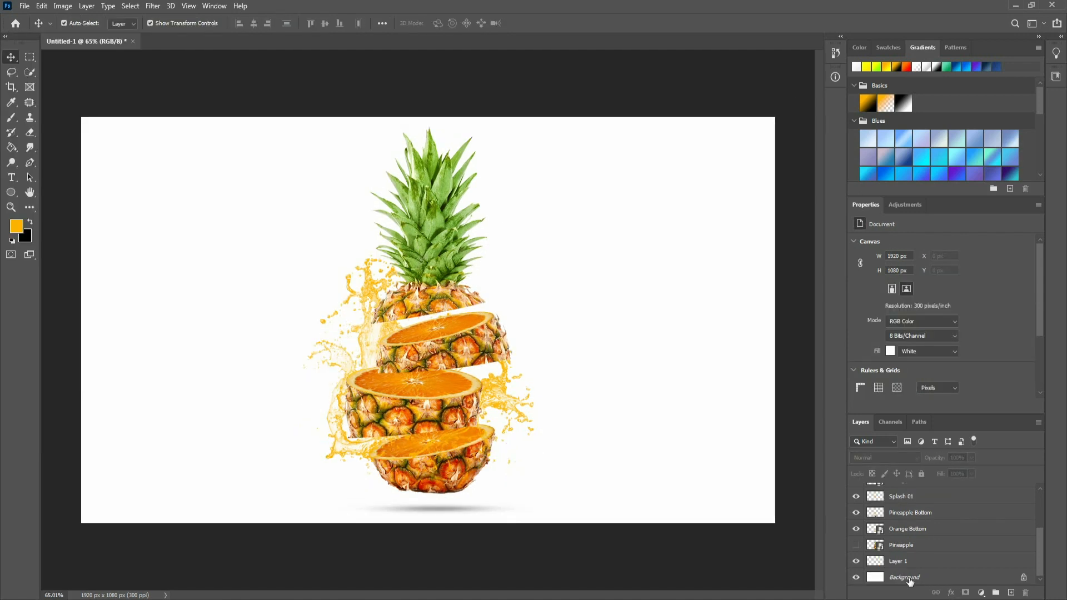
# Add a Gradient Fill layer directly above Background with the Foreground to Background preset, and reopen its gradient for editing
pyautogui.click(909, 577)
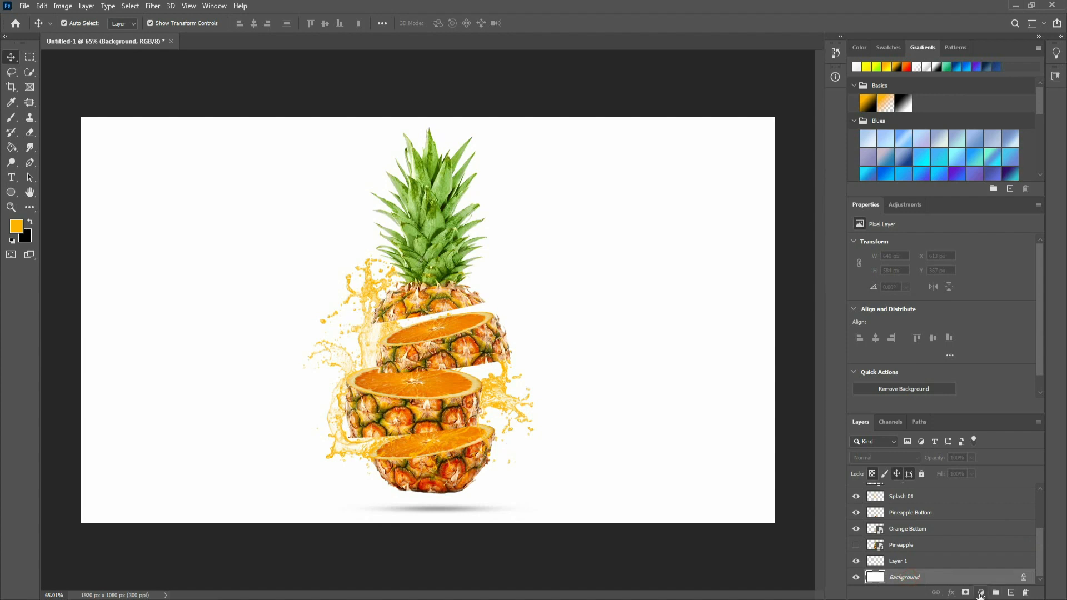
pyautogui.click(980, 593)
pyautogui.click(992, 410)
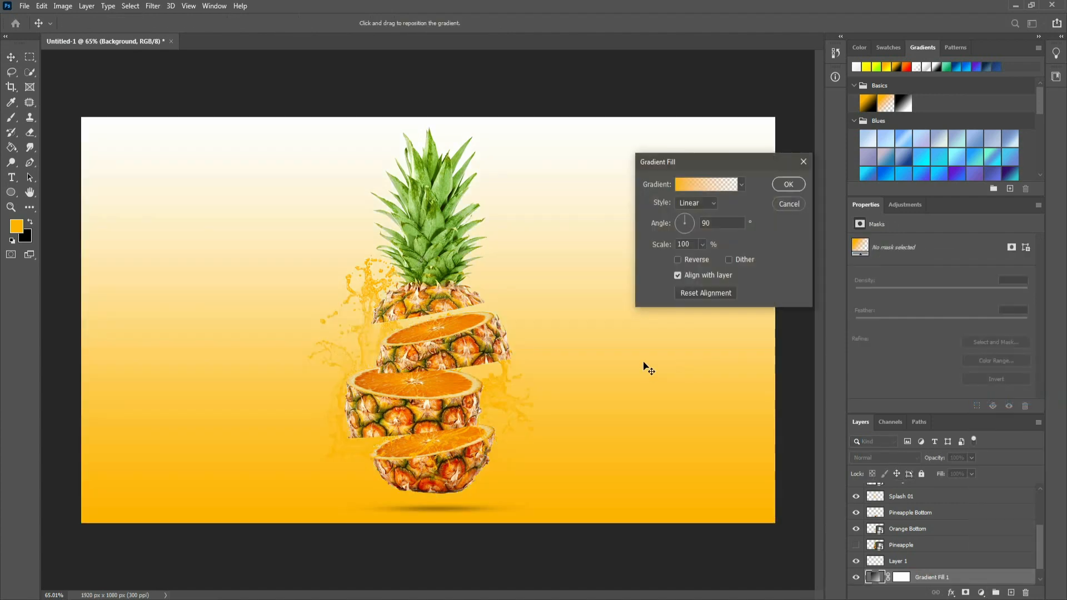
pyautogui.click(734, 189)
pyautogui.click(673, 214)
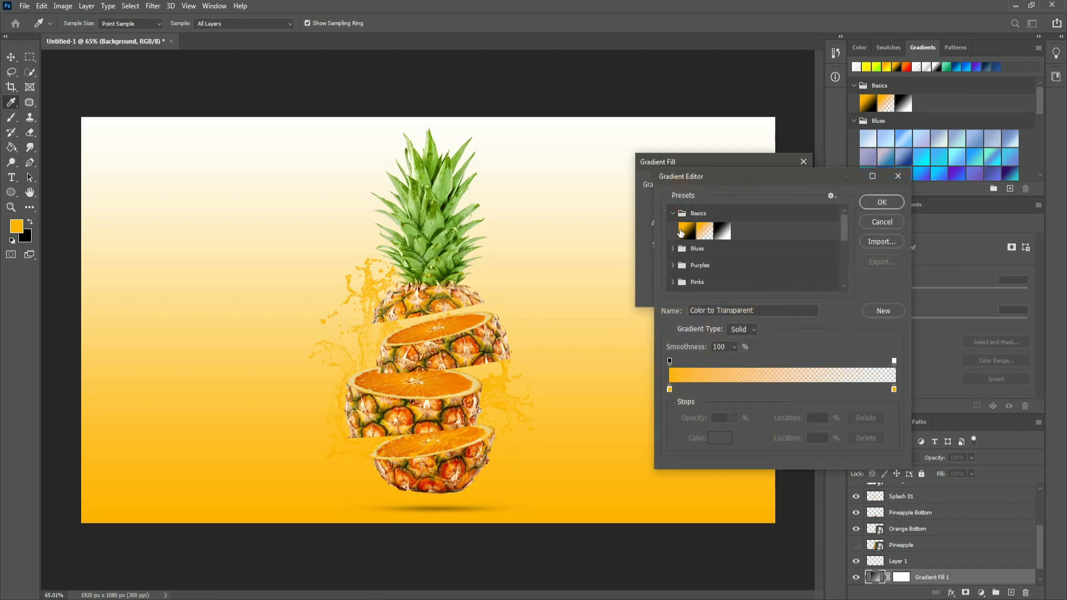
pyautogui.click(687, 231)
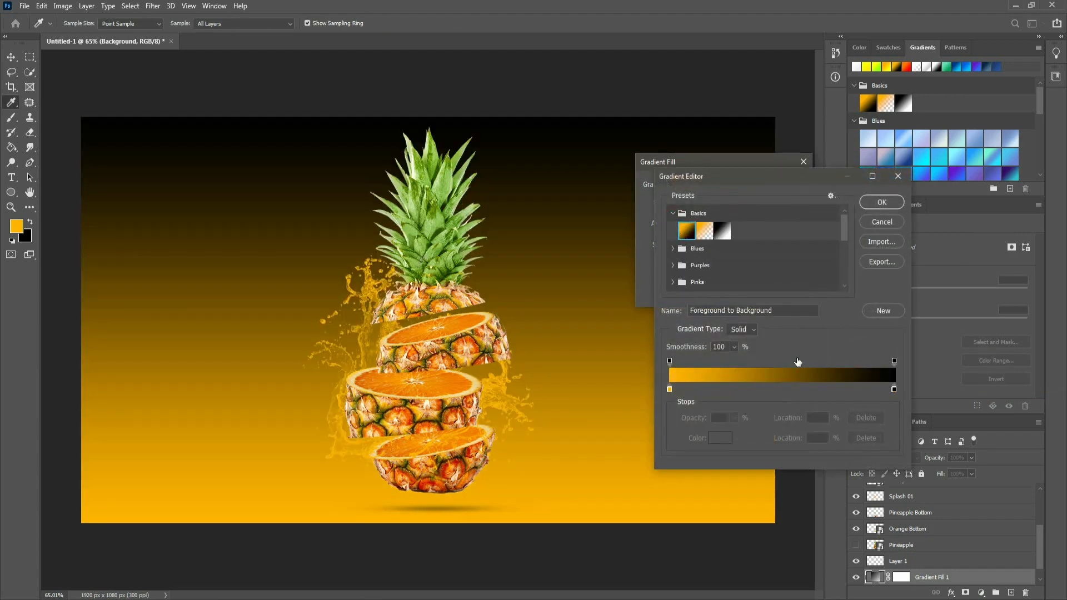
pyautogui.click(870, 205)
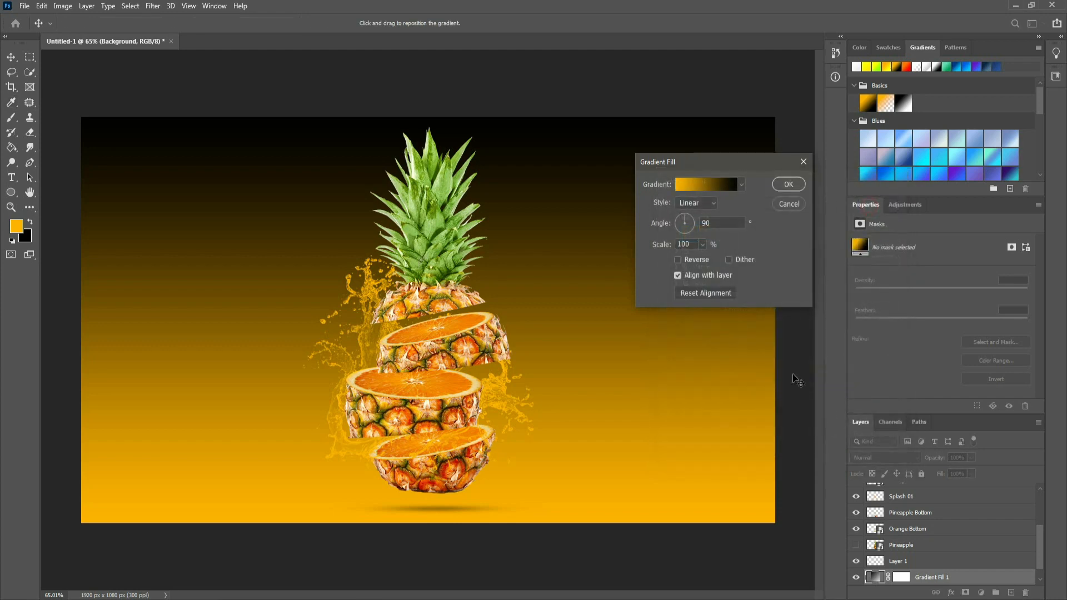
pyautogui.click(710, 186)
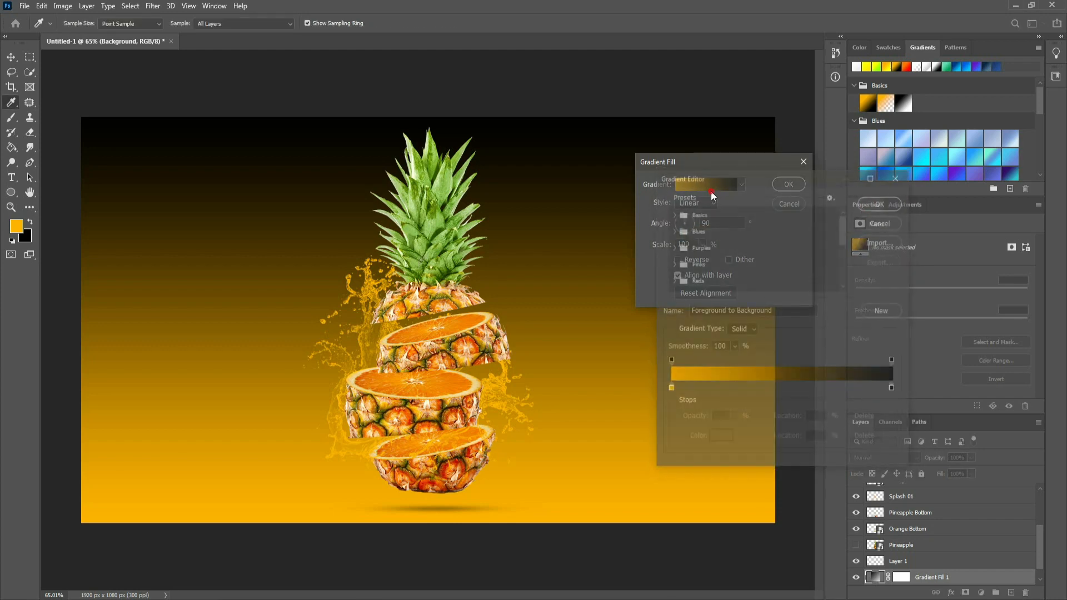
pyautogui.click(889, 389)
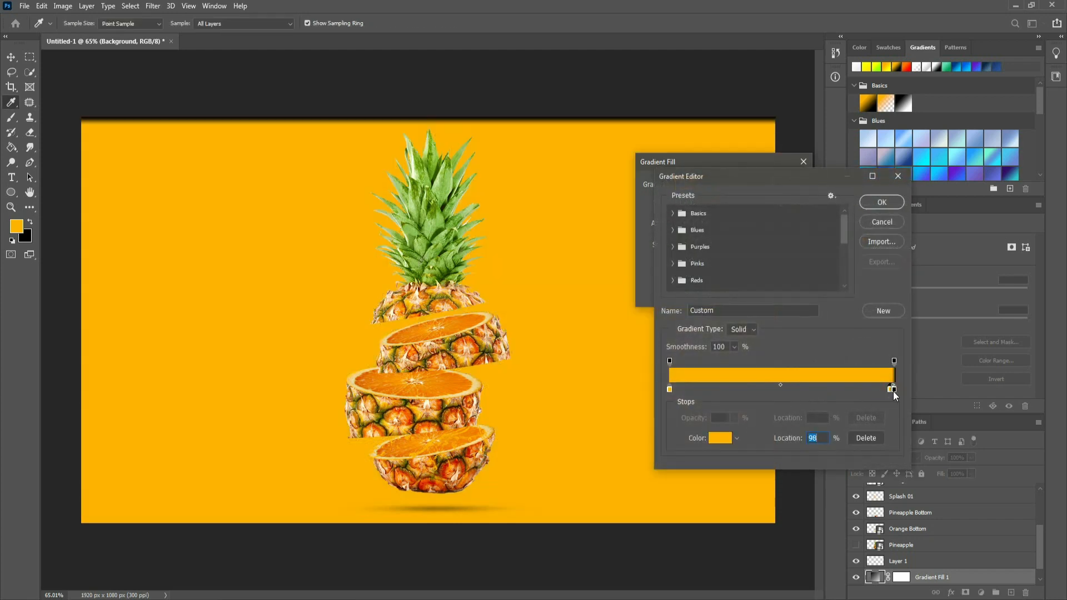
pyautogui.moveTo(890, 395); pyautogui.dragTo(854, 393)
pyautogui.doubleClick(854, 391)
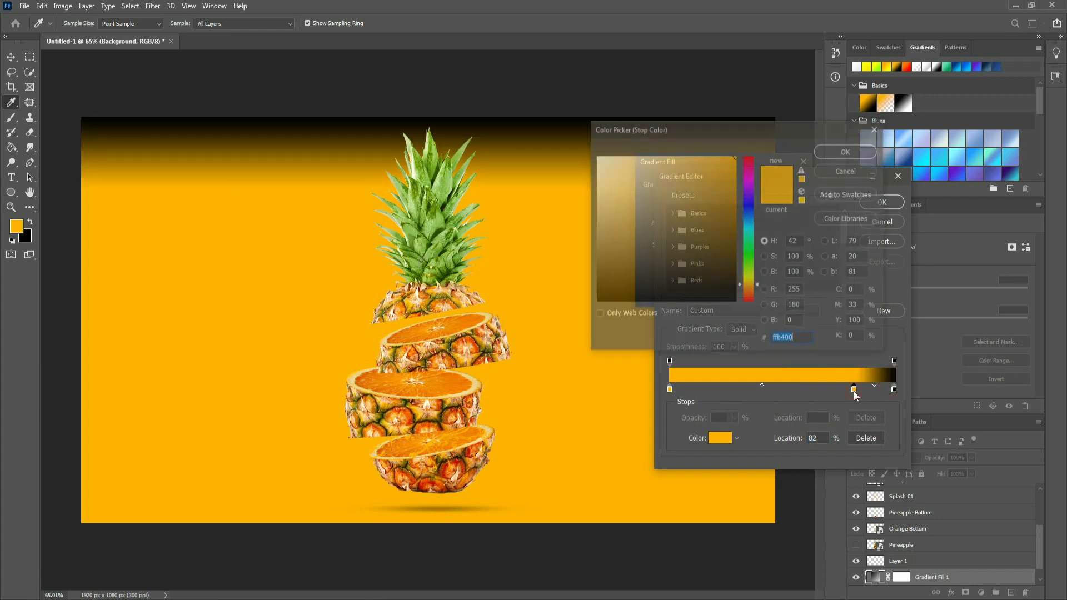
pyautogui.click(846, 170)
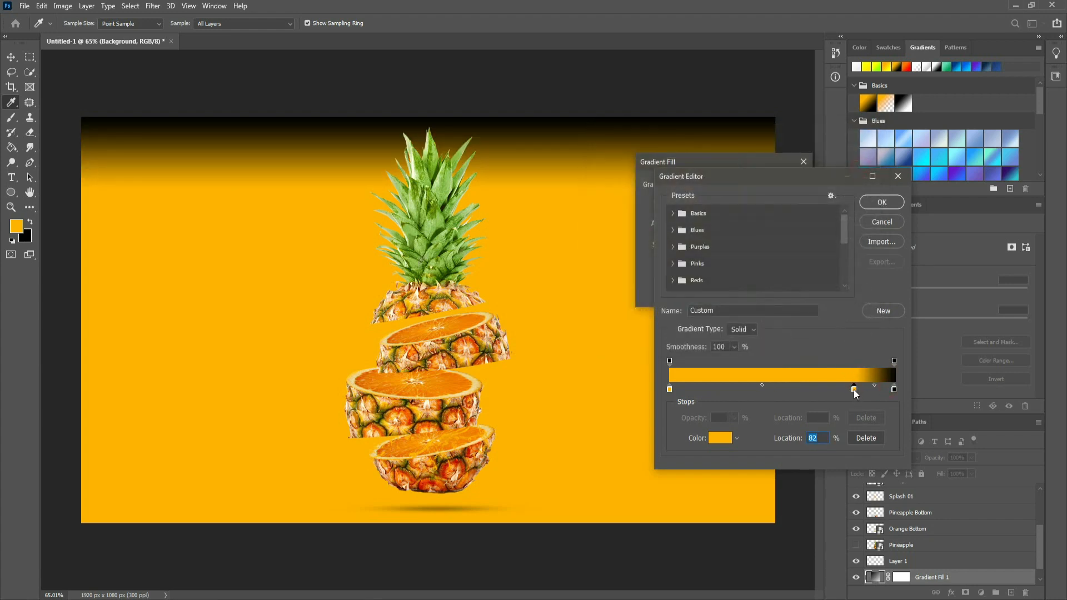
pyautogui.moveTo(854, 390); pyautogui.dragTo(880, 417)
# Change the gradient's black end stop to bright yellow
pyautogui.click(893, 390)
pyautogui.doubleClick(894, 391)
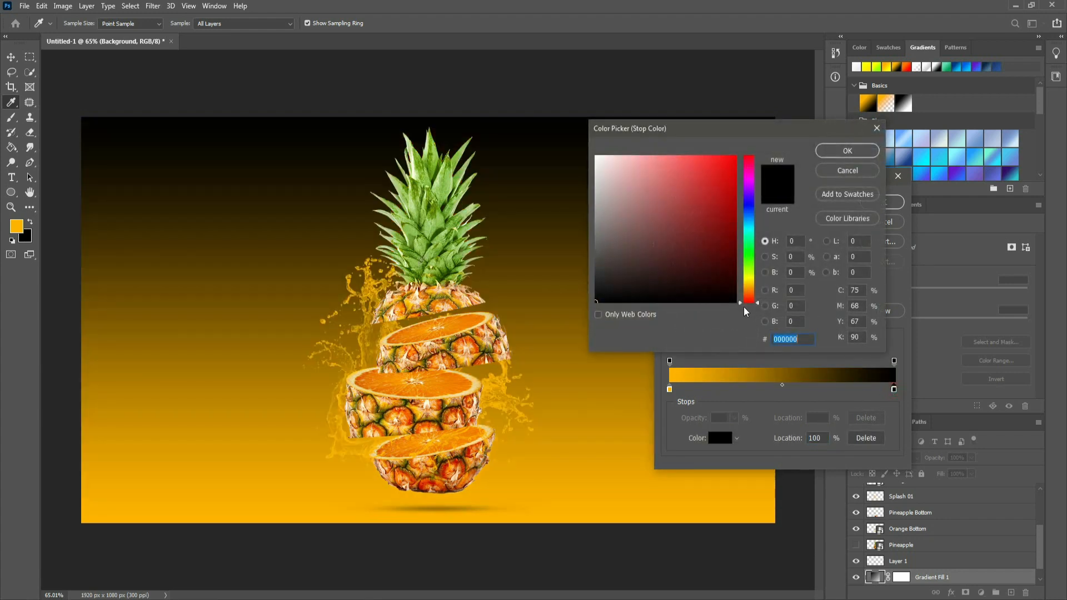
pyautogui.moveTo(750, 279); pyautogui.dragTo(749, 291)
pyautogui.moveTo(728, 214); pyautogui.dragTo(748, 142)
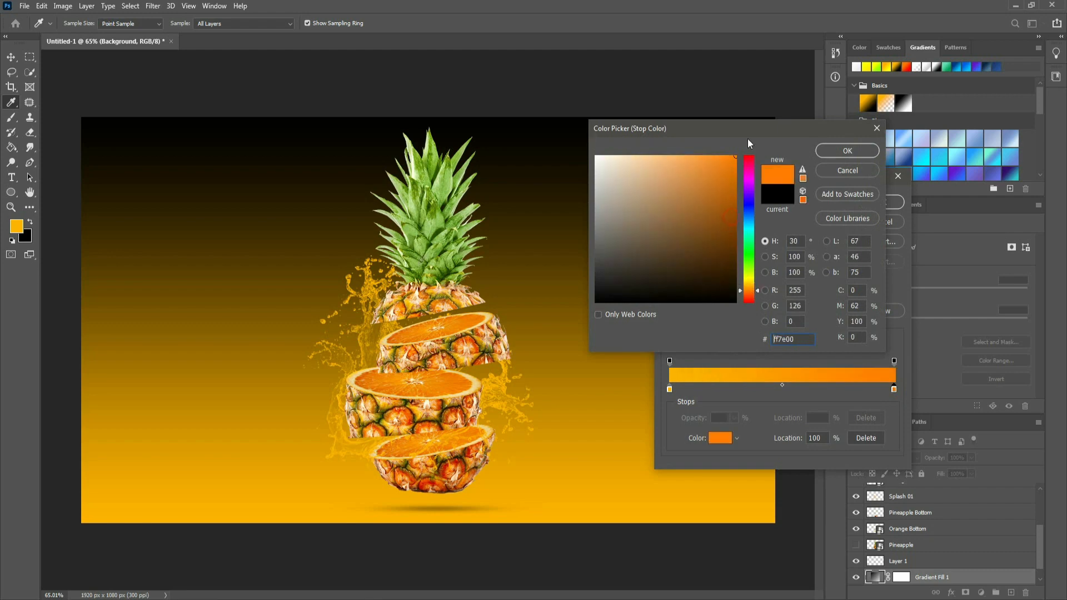
pyautogui.moveTo(751, 275); pyautogui.dragTo(752, 280)
pyautogui.click(843, 151)
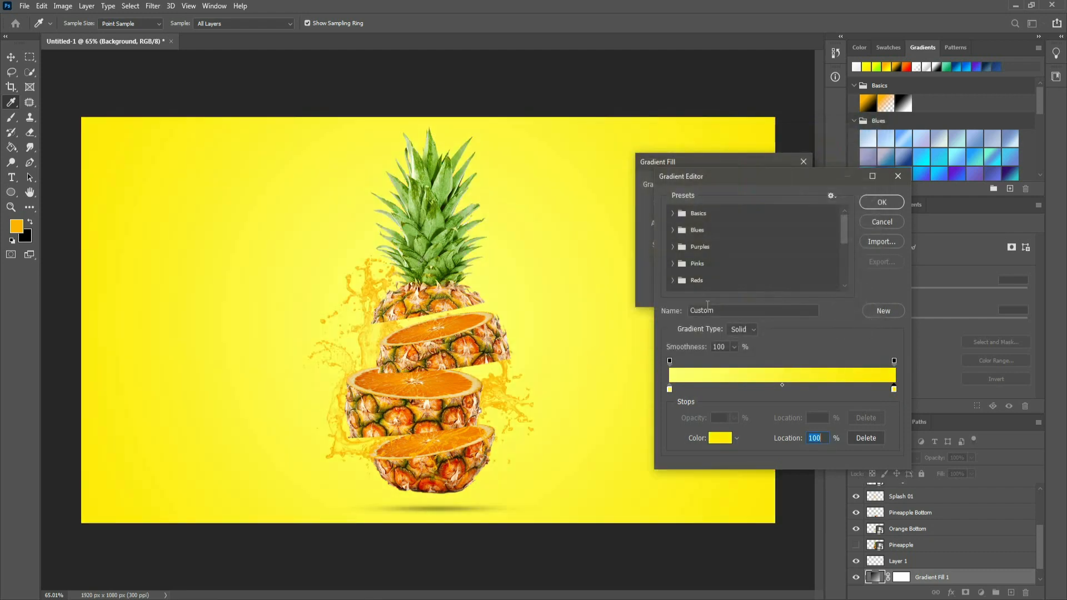
# Change the gradient's start stop to a very pale yellow and apply the radial gradient fill at 221% scale
pyautogui.doubleClick(670, 389)
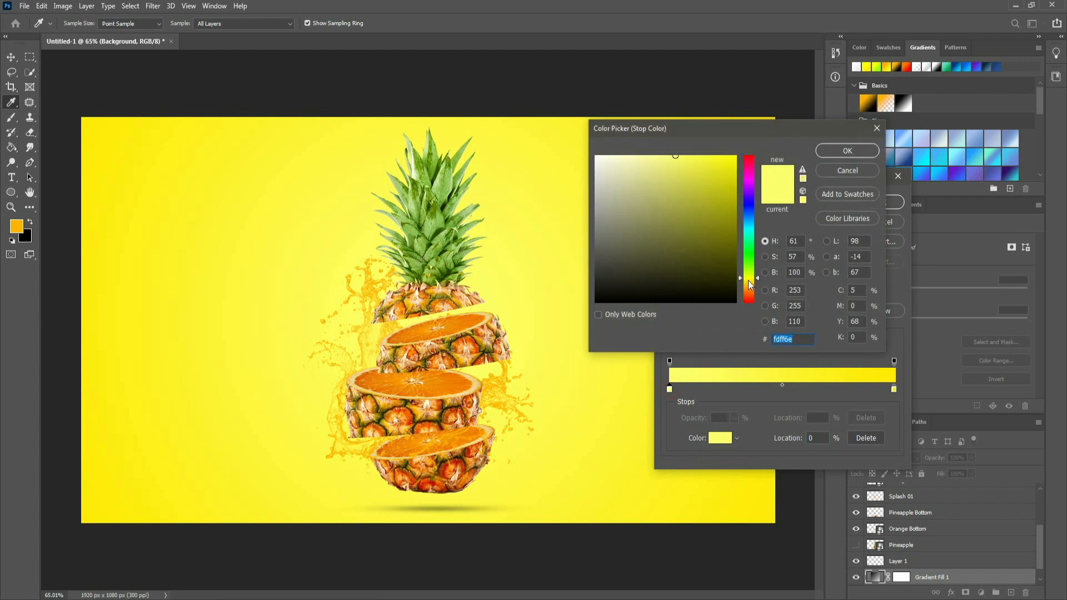
pyautogui.moveTo(752, 276); pyautogui.dragTo(752, 279)
pyautogui.moveTo(701, 172)
pyautogui.mouseDown()
pyautogui.moveTo(653, 152)
pyautogui.moveTo(613, 155)
pyautogui.mouseUp()
pyautogui.click(847, 151)
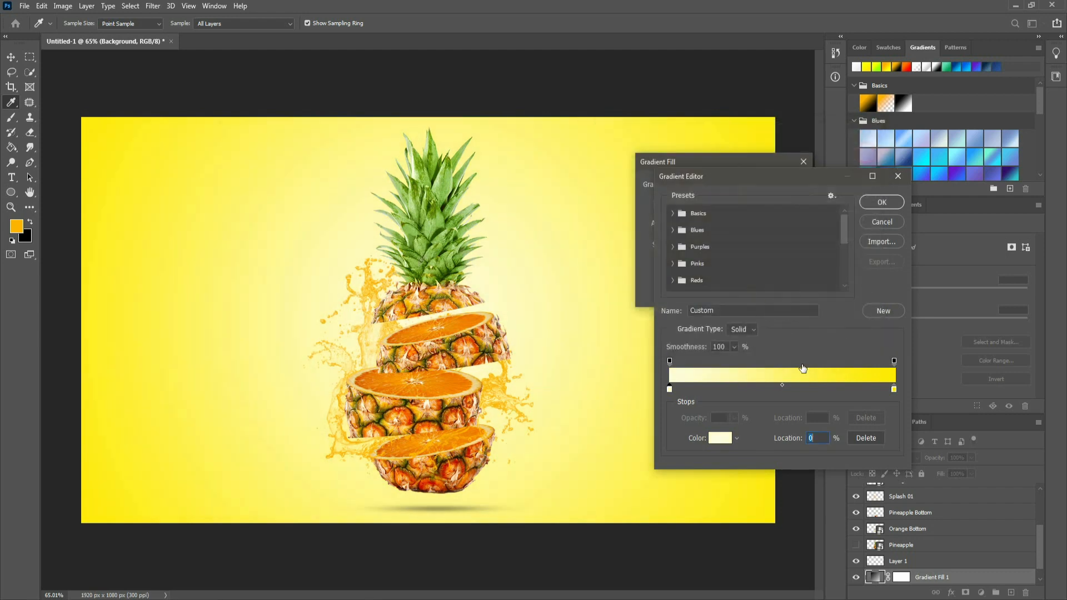
pyautogui.click(880, 203)
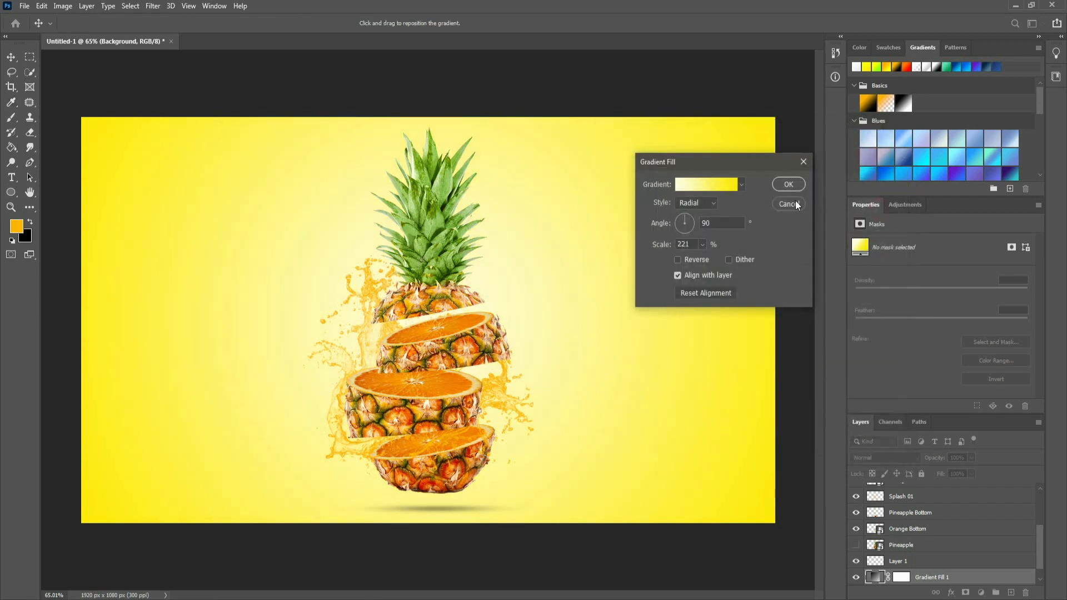
pyautogui.click(790, 186)
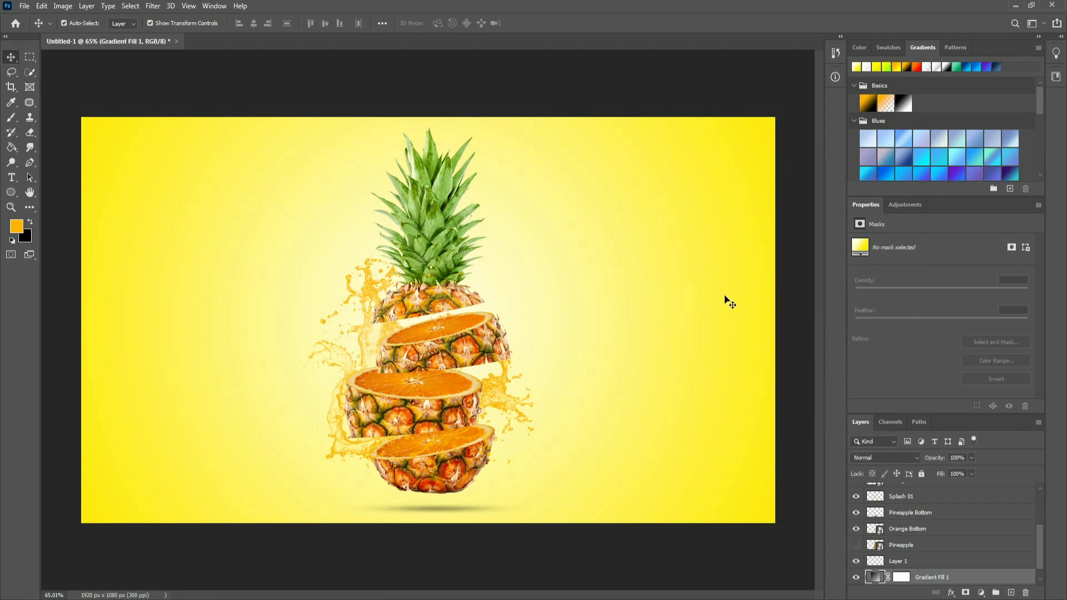